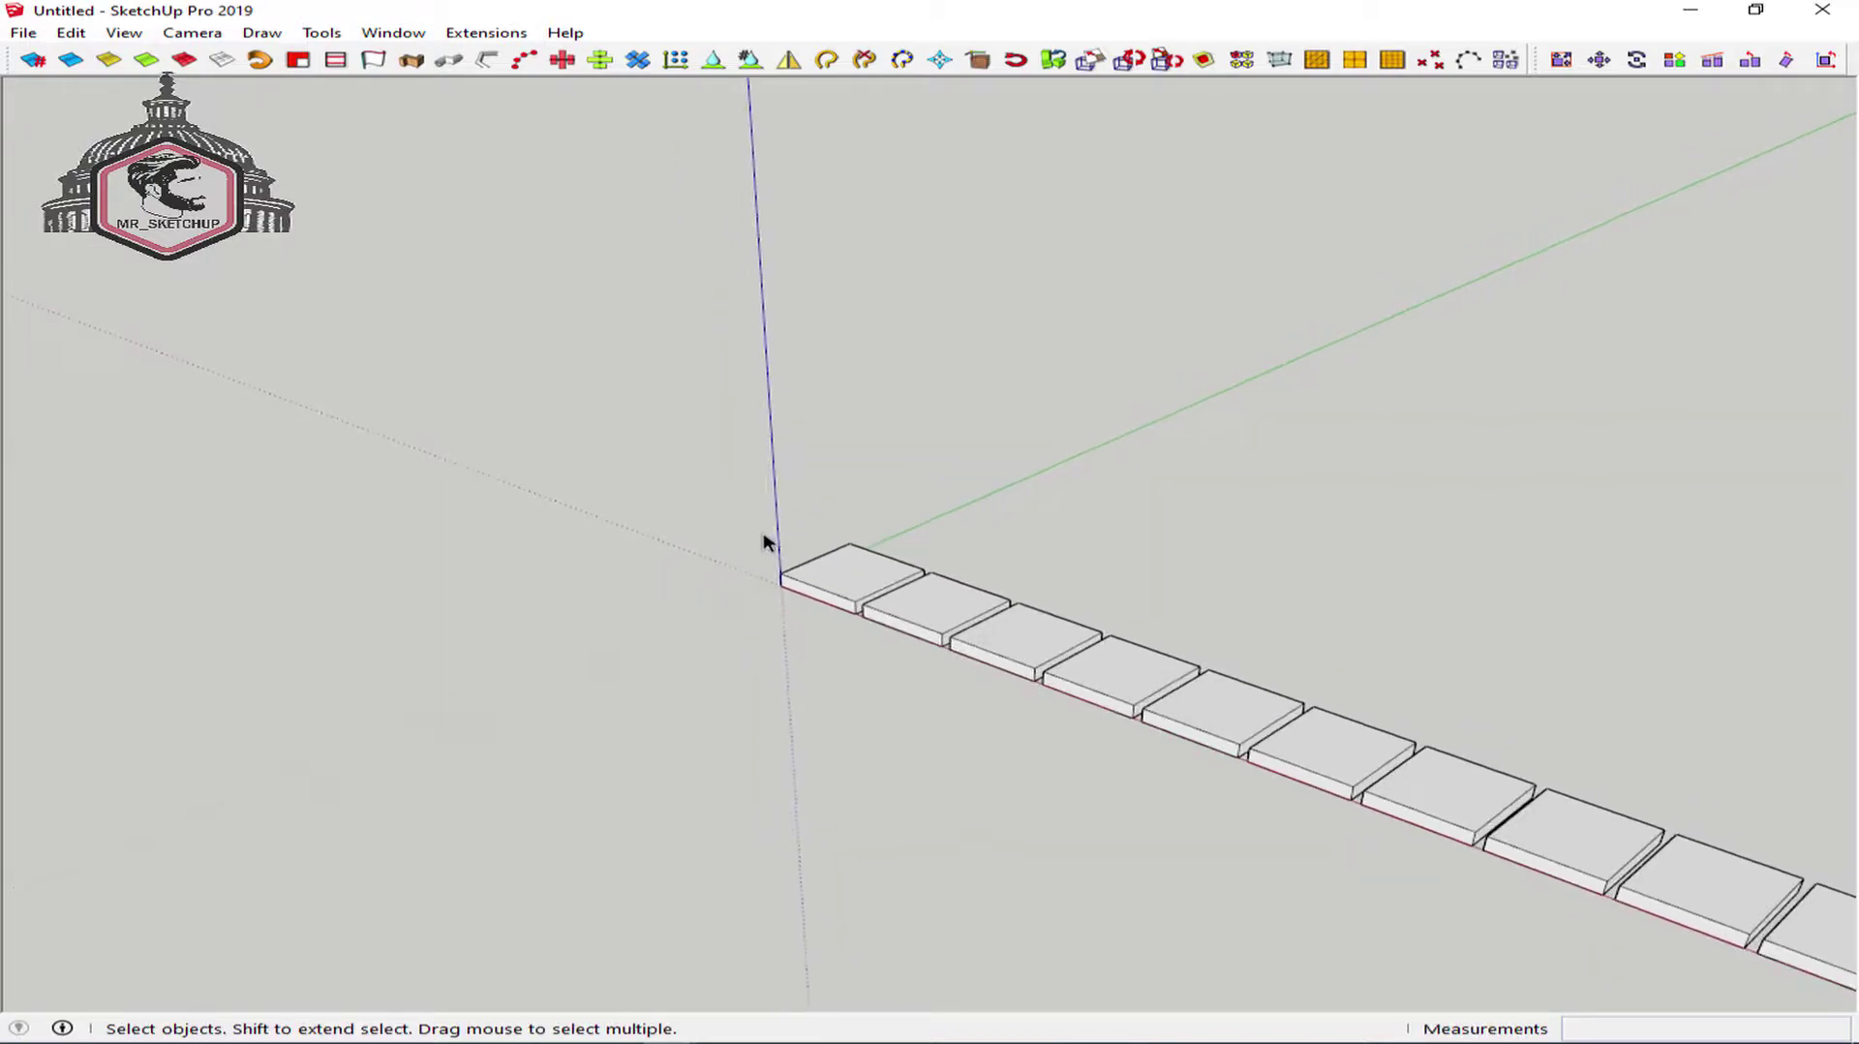
Step: Copy the whole row of tiles 1.1 m along the green axis and repeat the copy 19 times to form a grid
middle_click_drag(768, 540, 1099, 589)
left_click_drag(436, 808, 436, 808)
key("m")
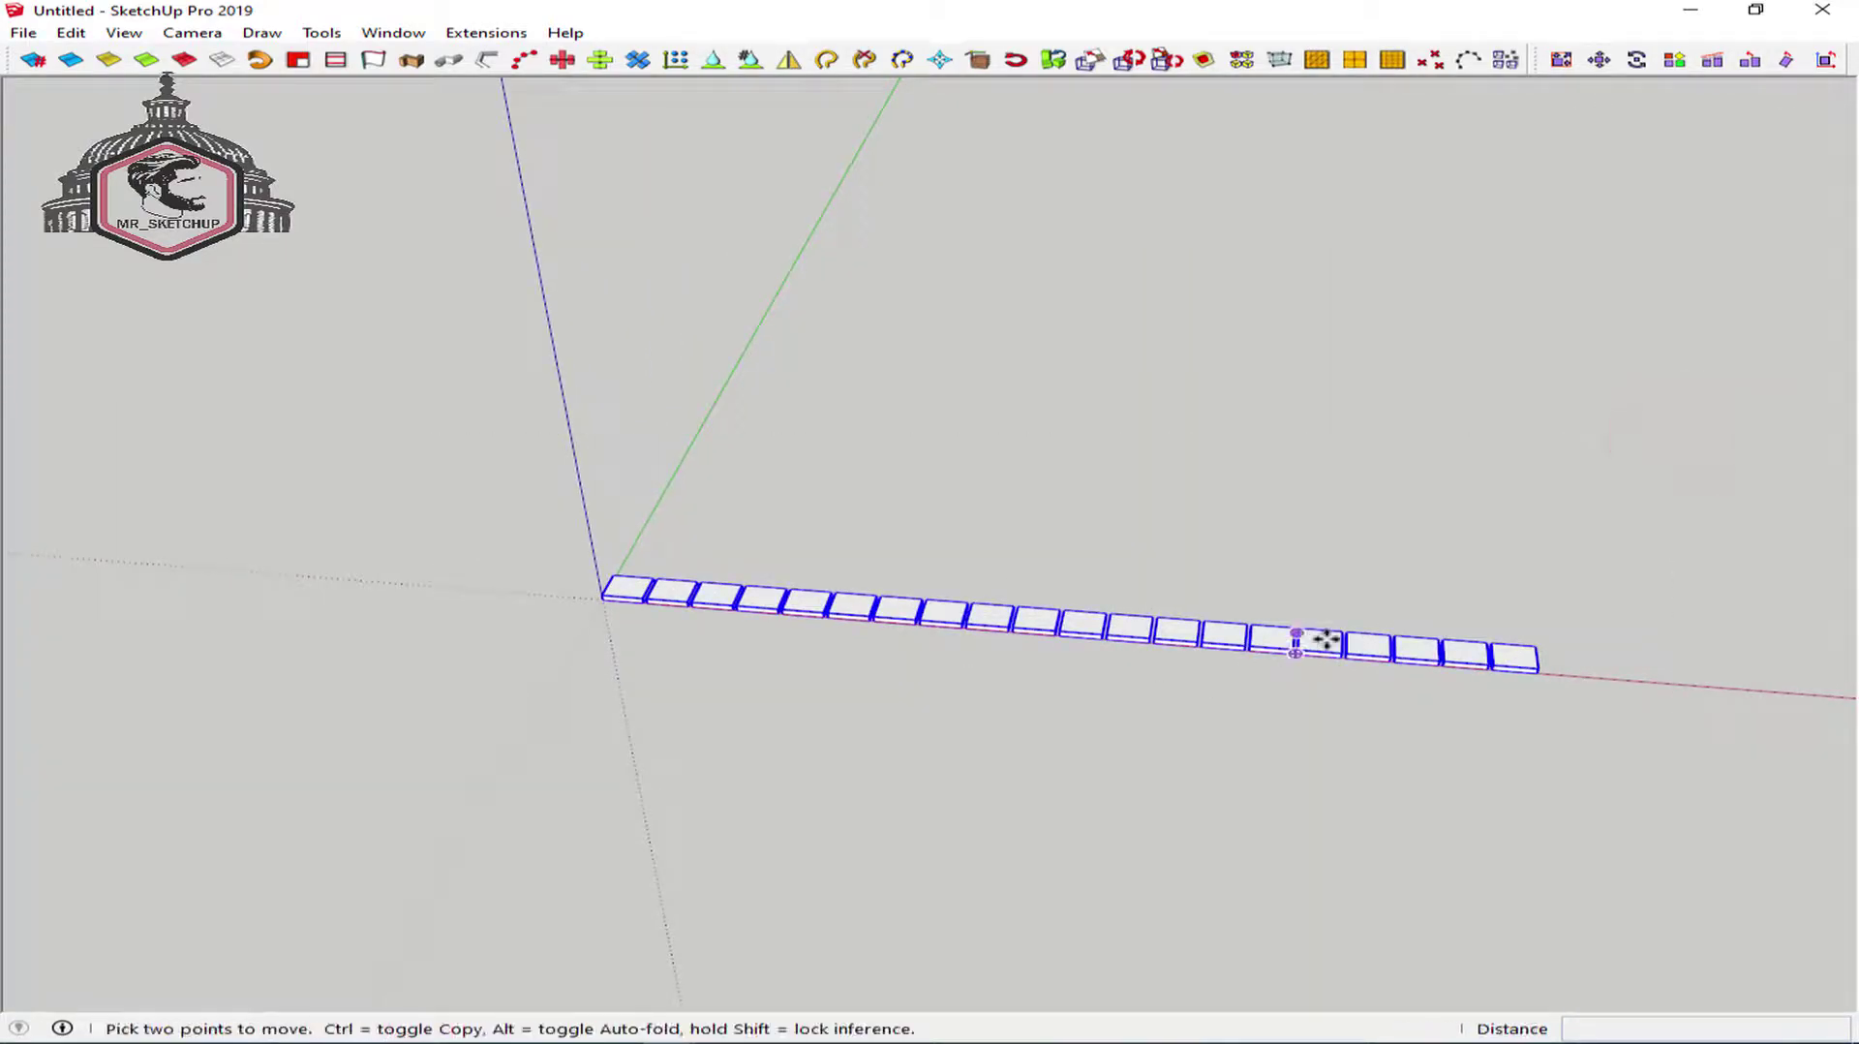
left_click(1650, 685)
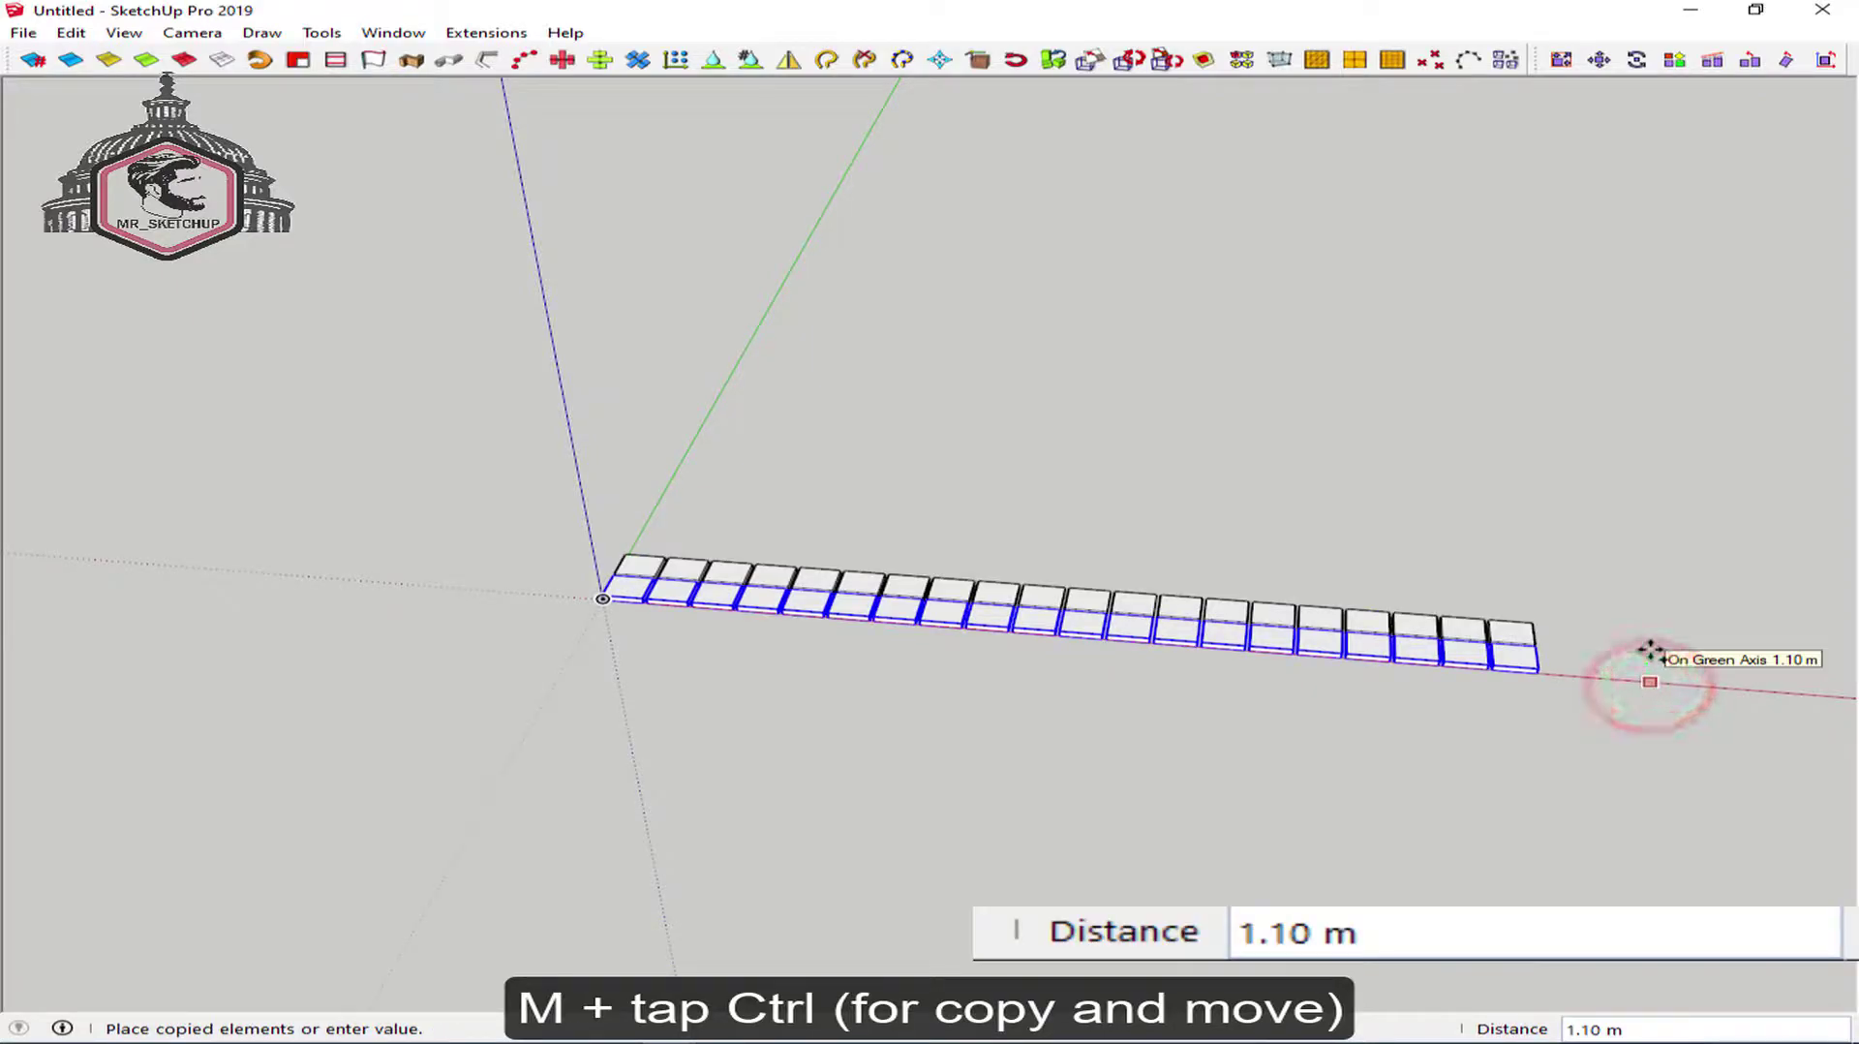
key("Return")
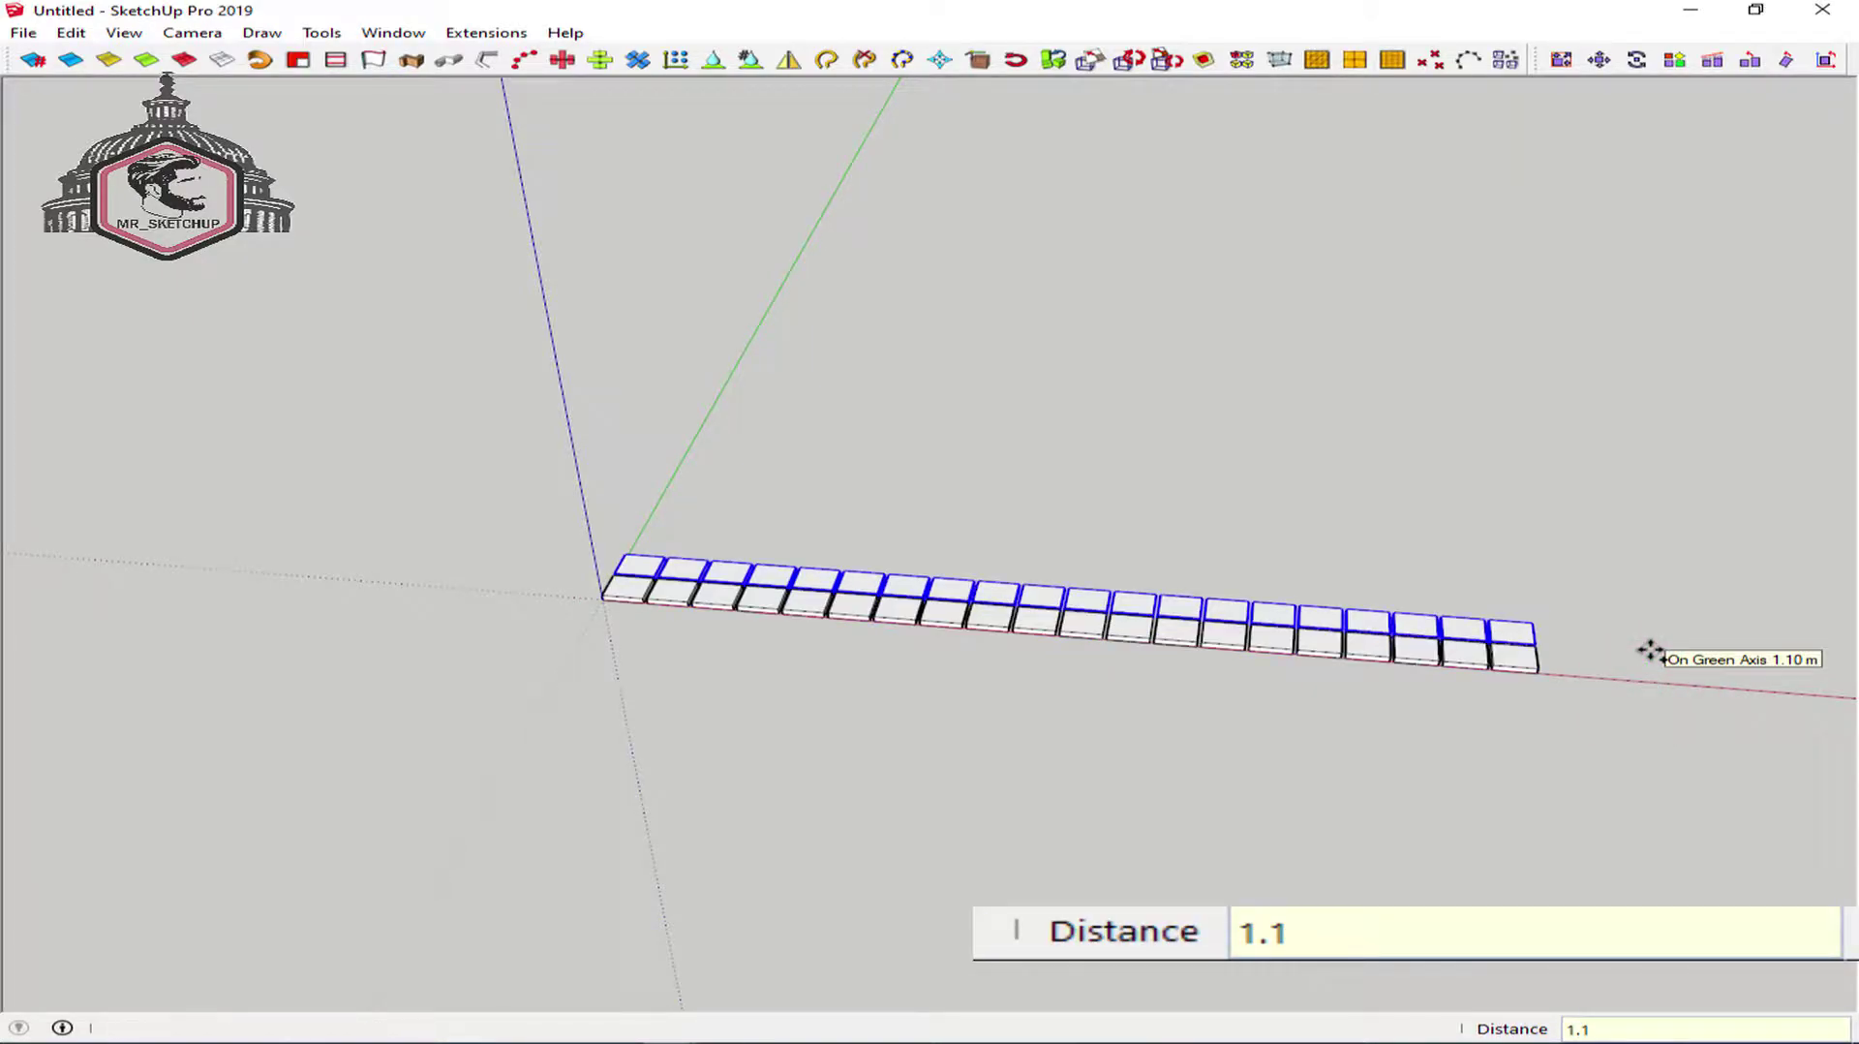
type("x19")
key("Return")
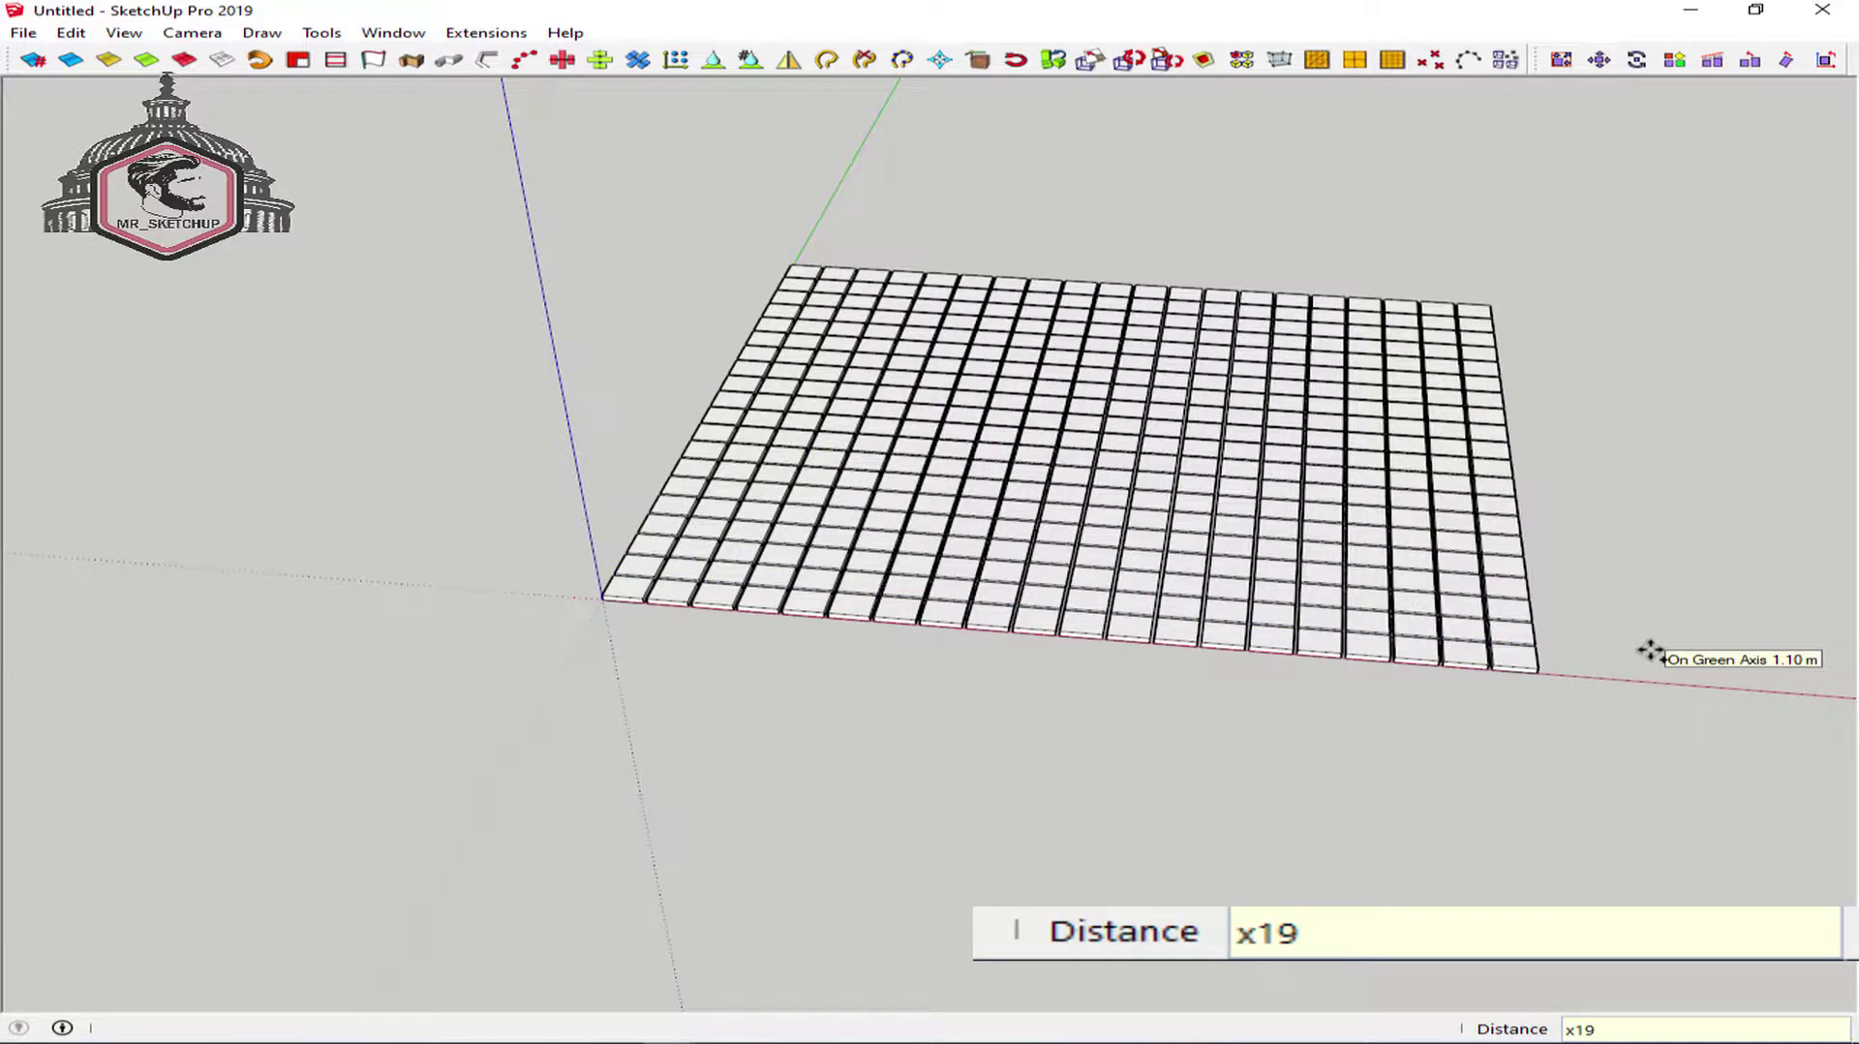
Step: Create two guide lines at 10.95 m from the green and red axes so they cross in the middle of the tile grid
key("t")
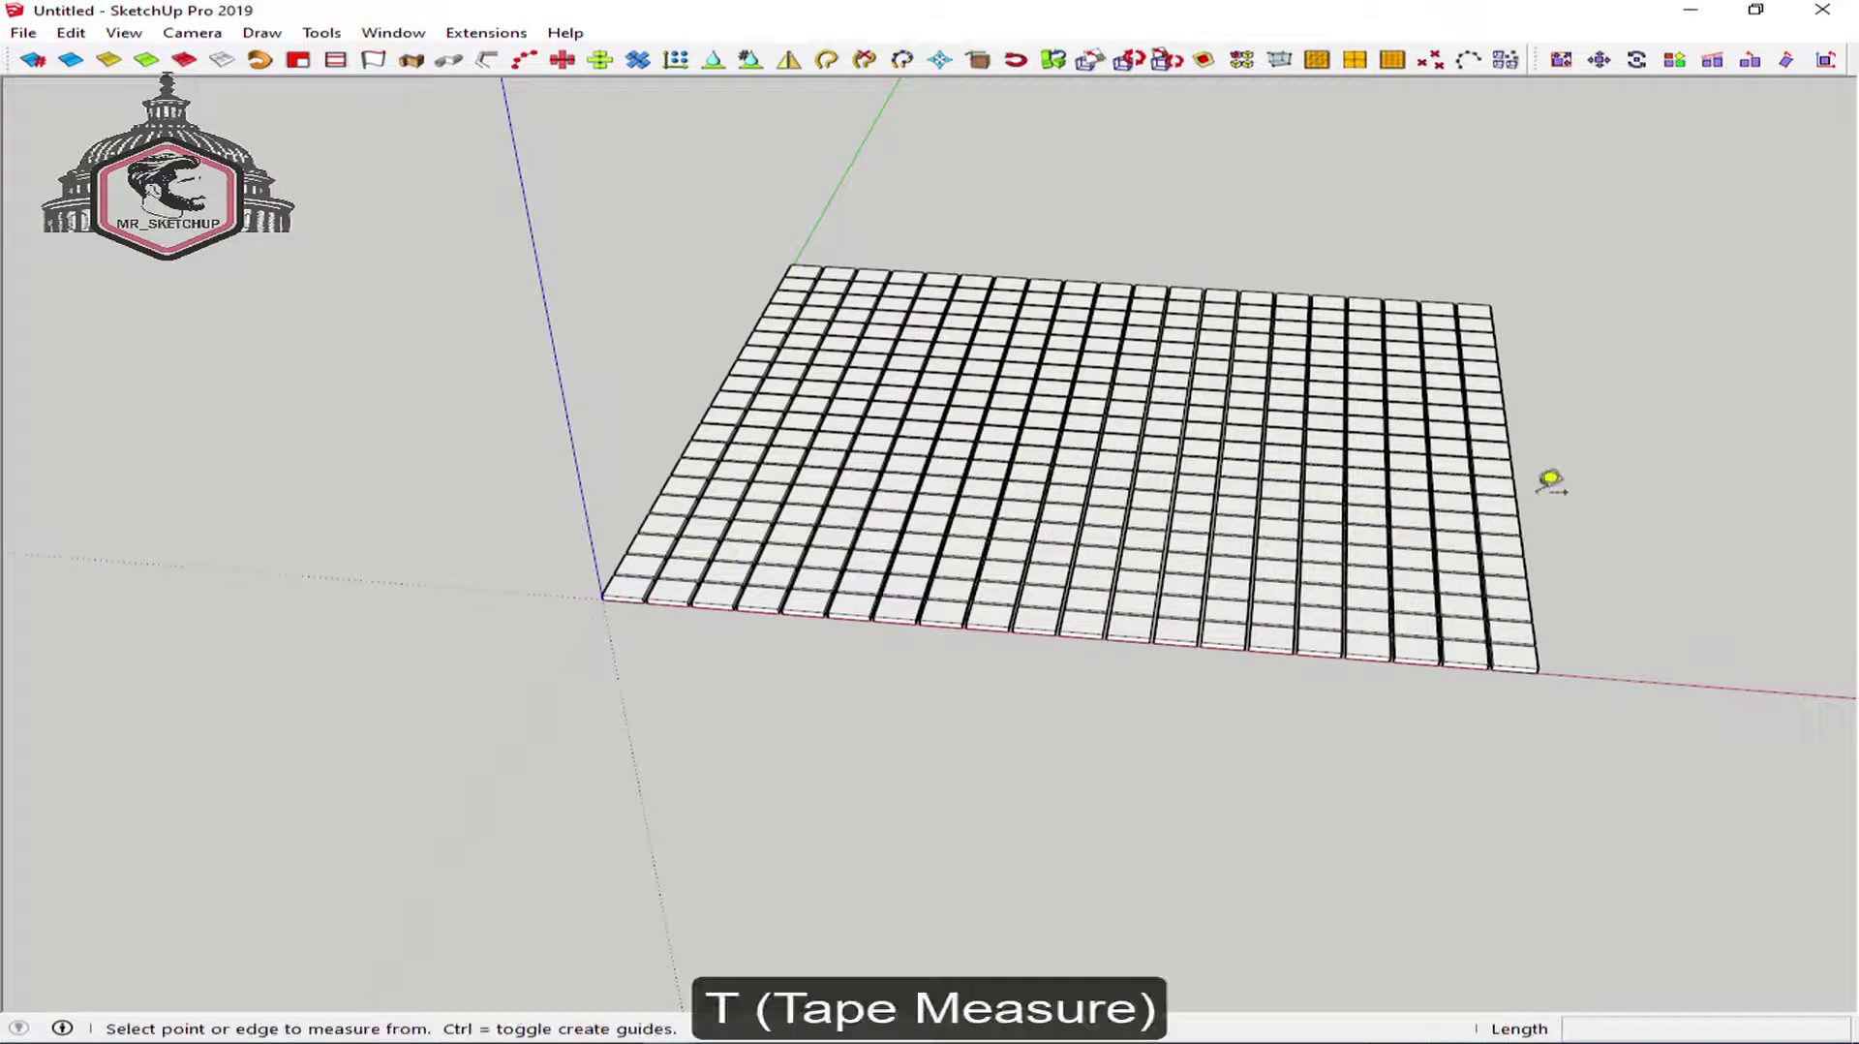
left_click(811, 231)
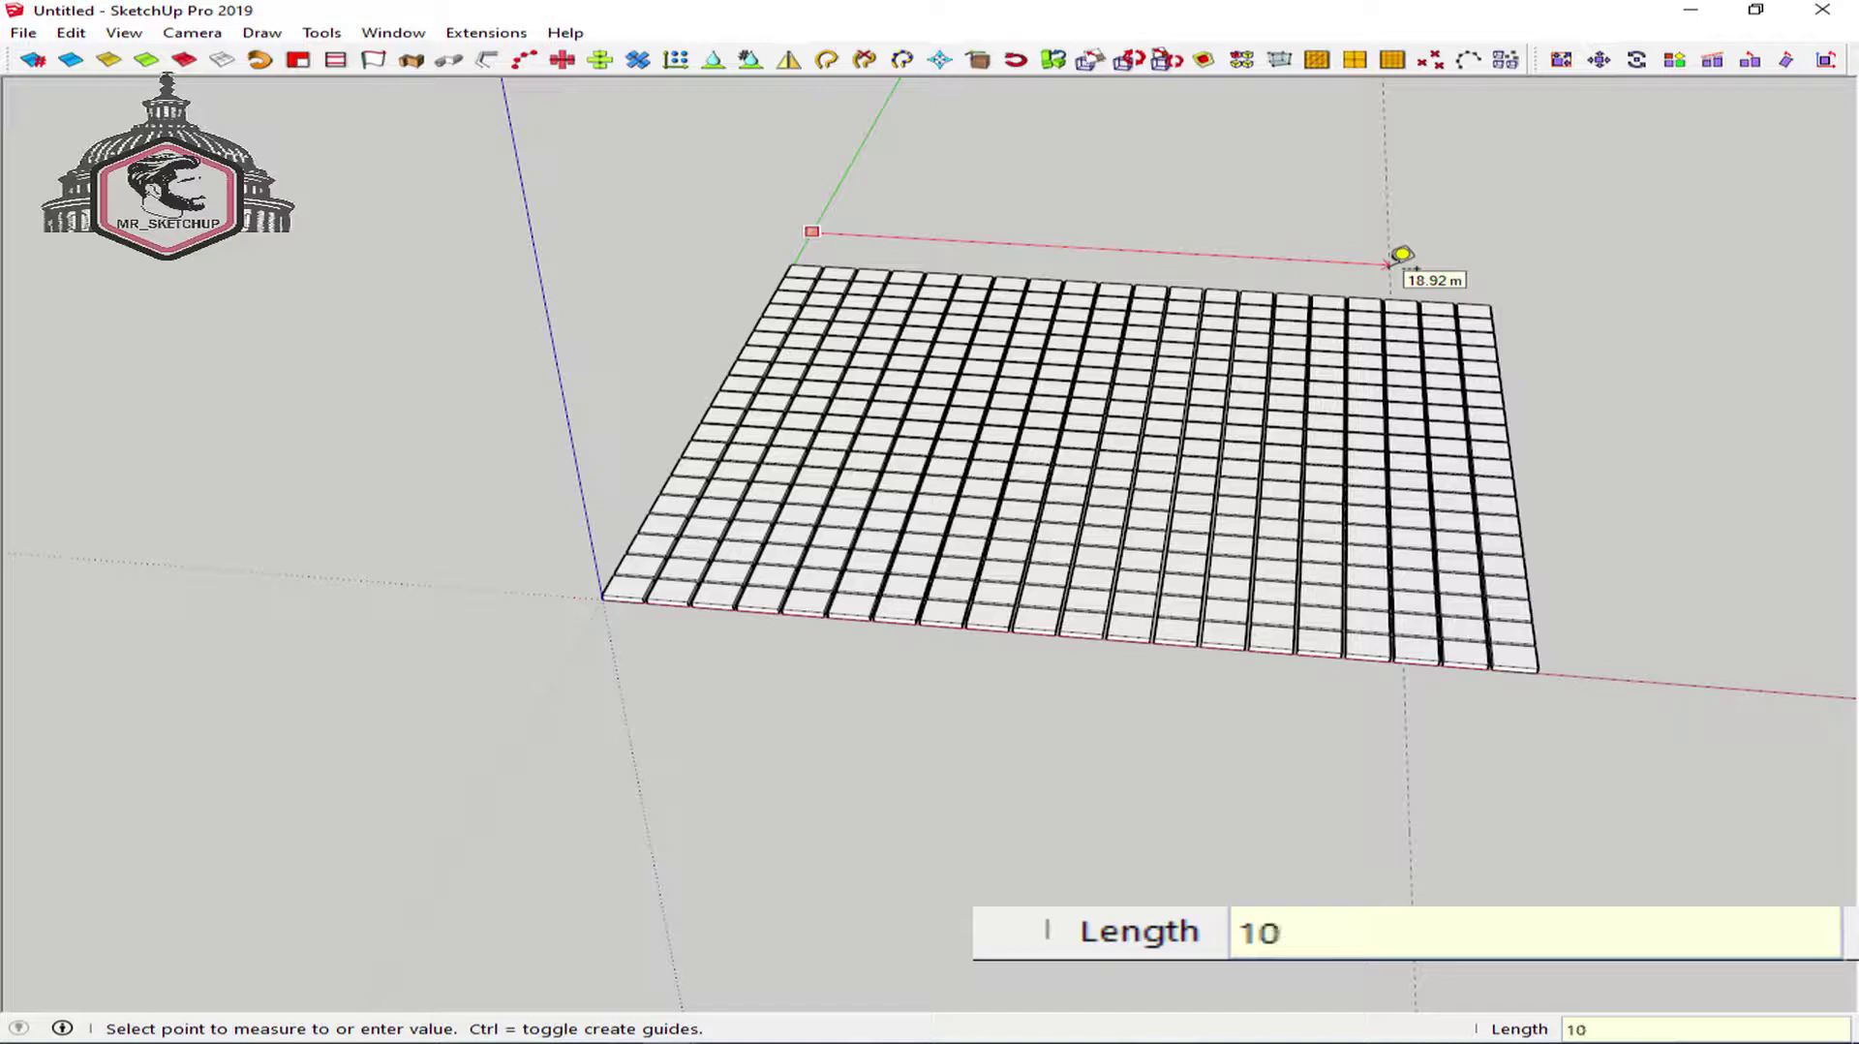
type("5")
key("Return")
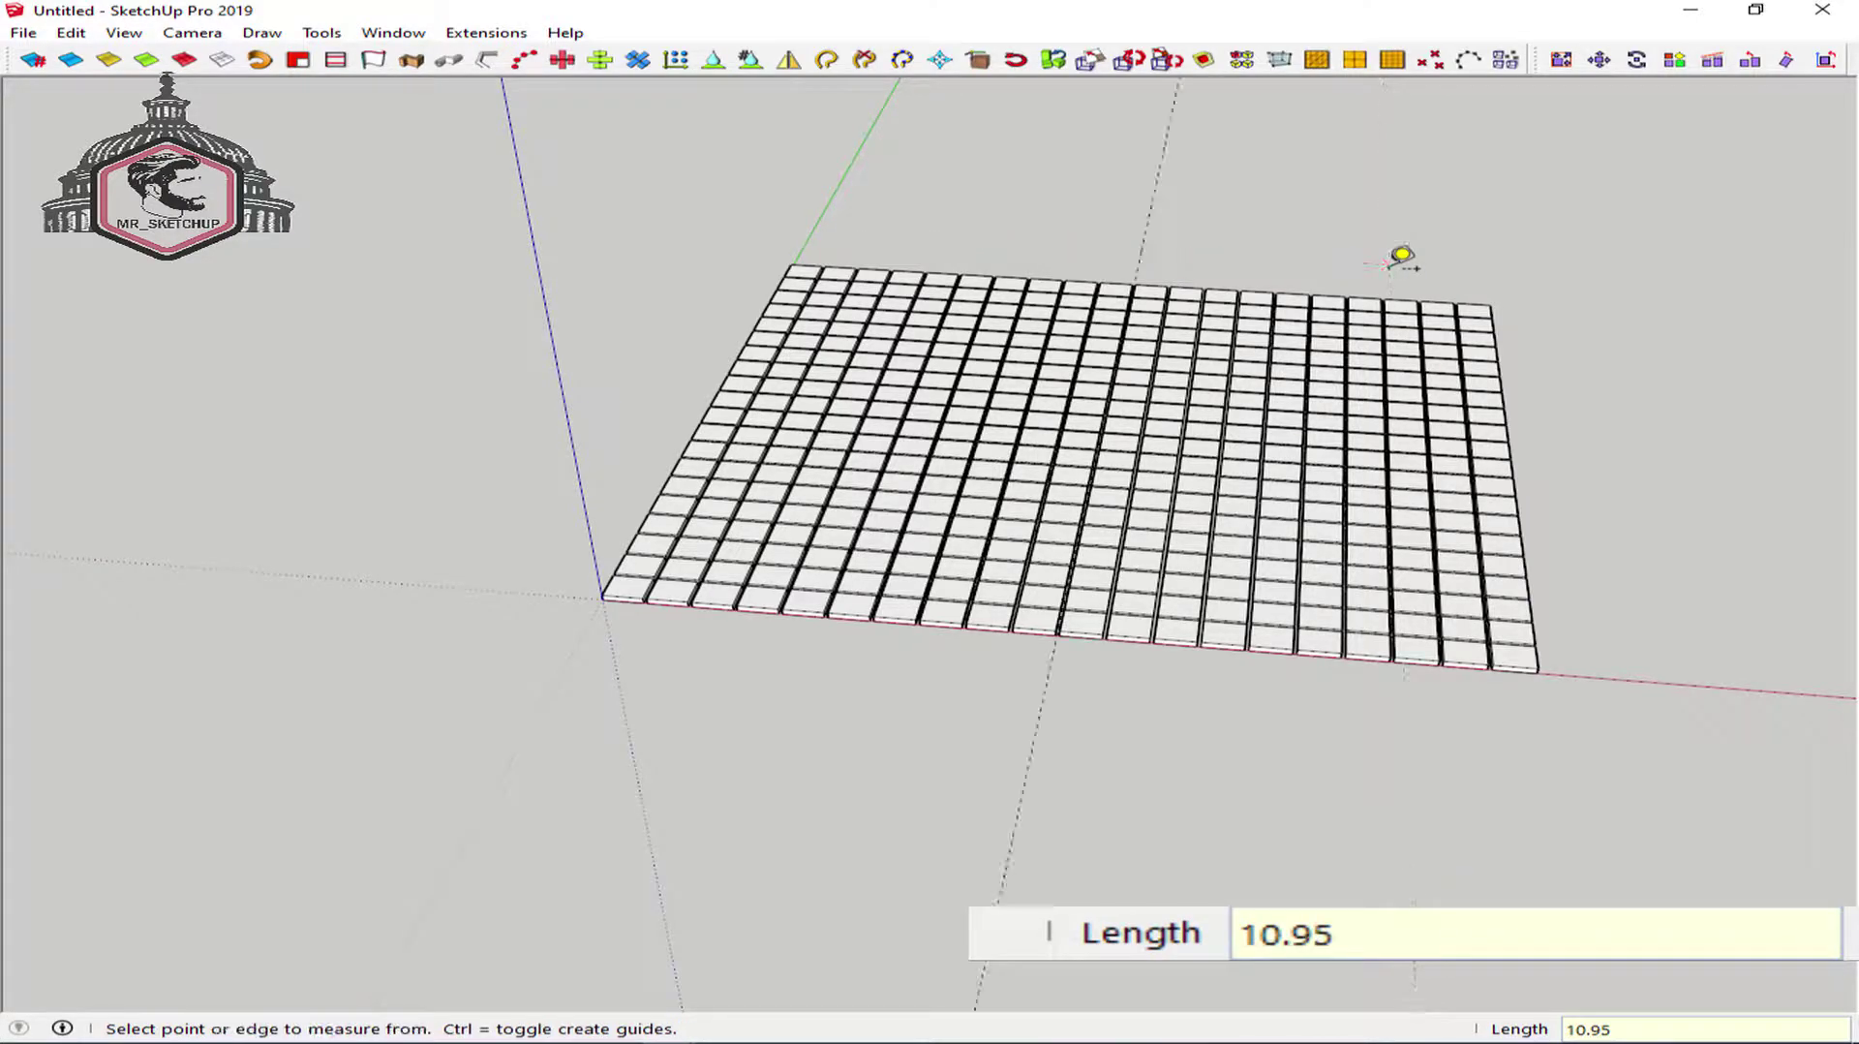
left_click(1616, 679)
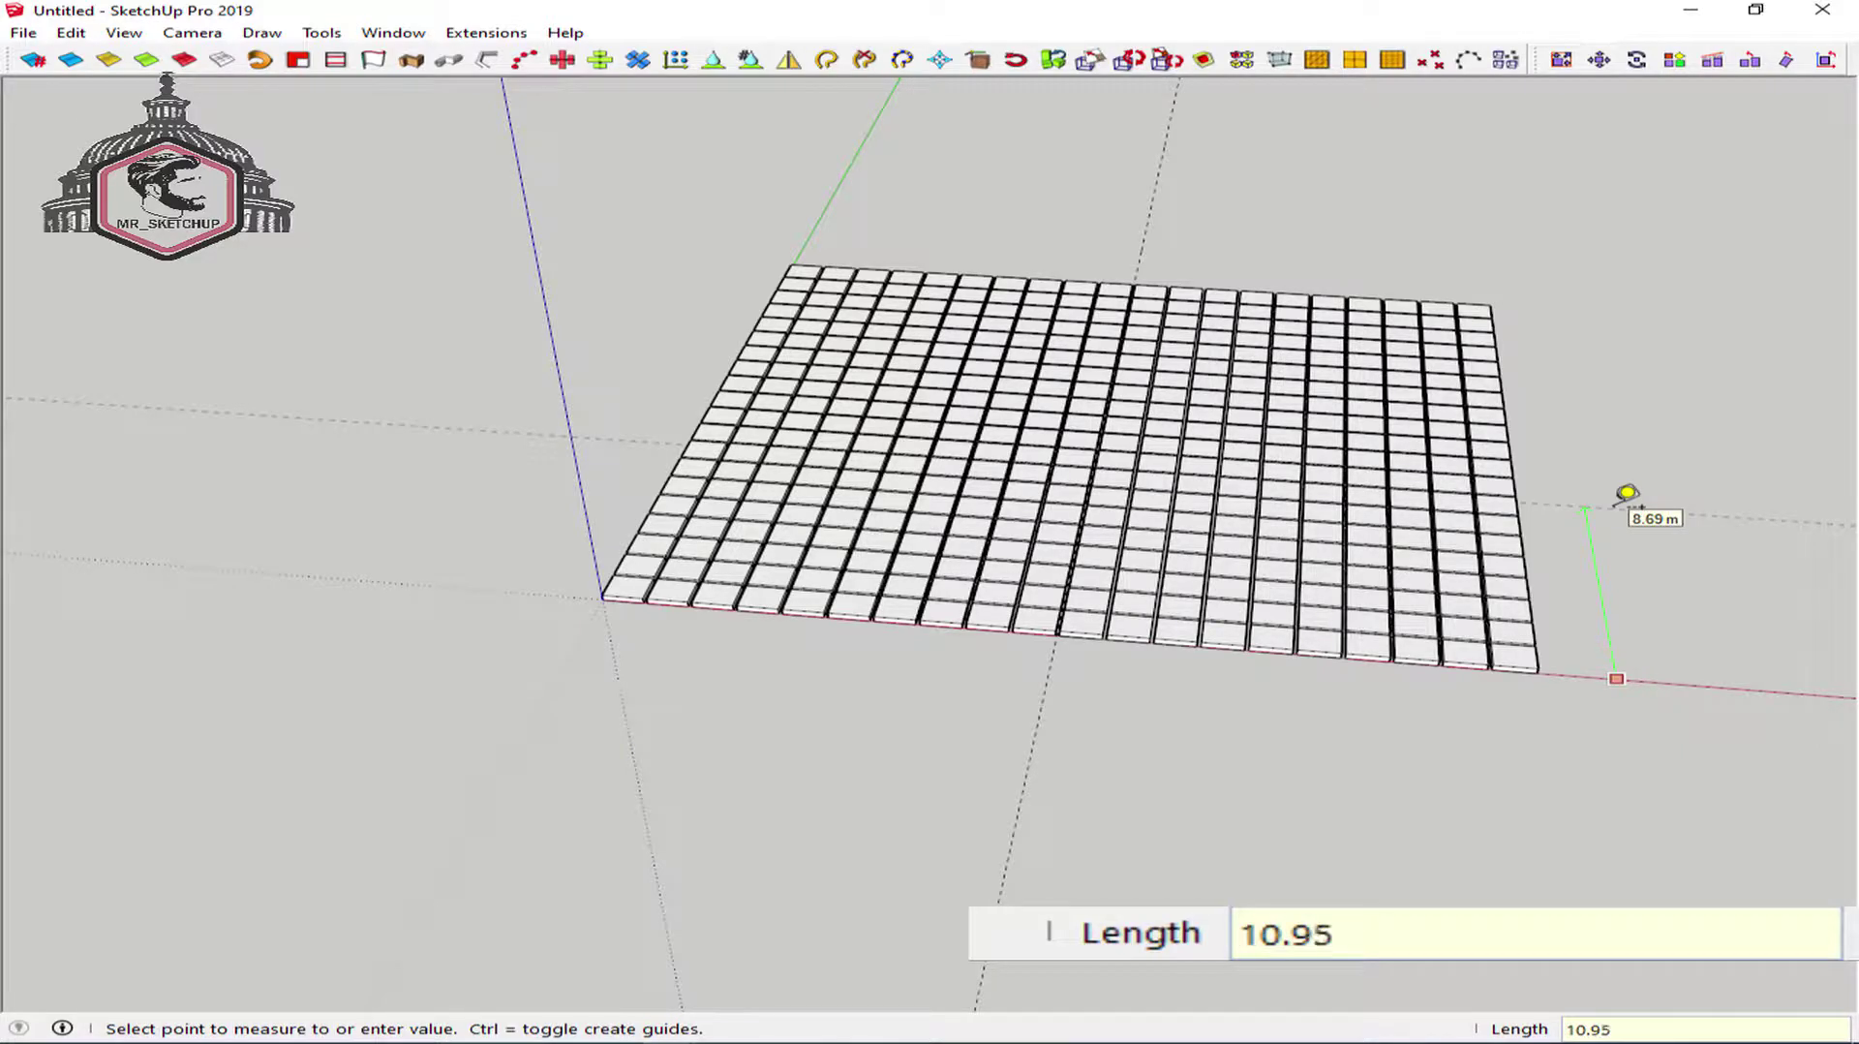
Step: Add a guide point at the intersection of the two guide lines in the centre of the grid
middle_click_drag(1432, 407, 1025, 622)
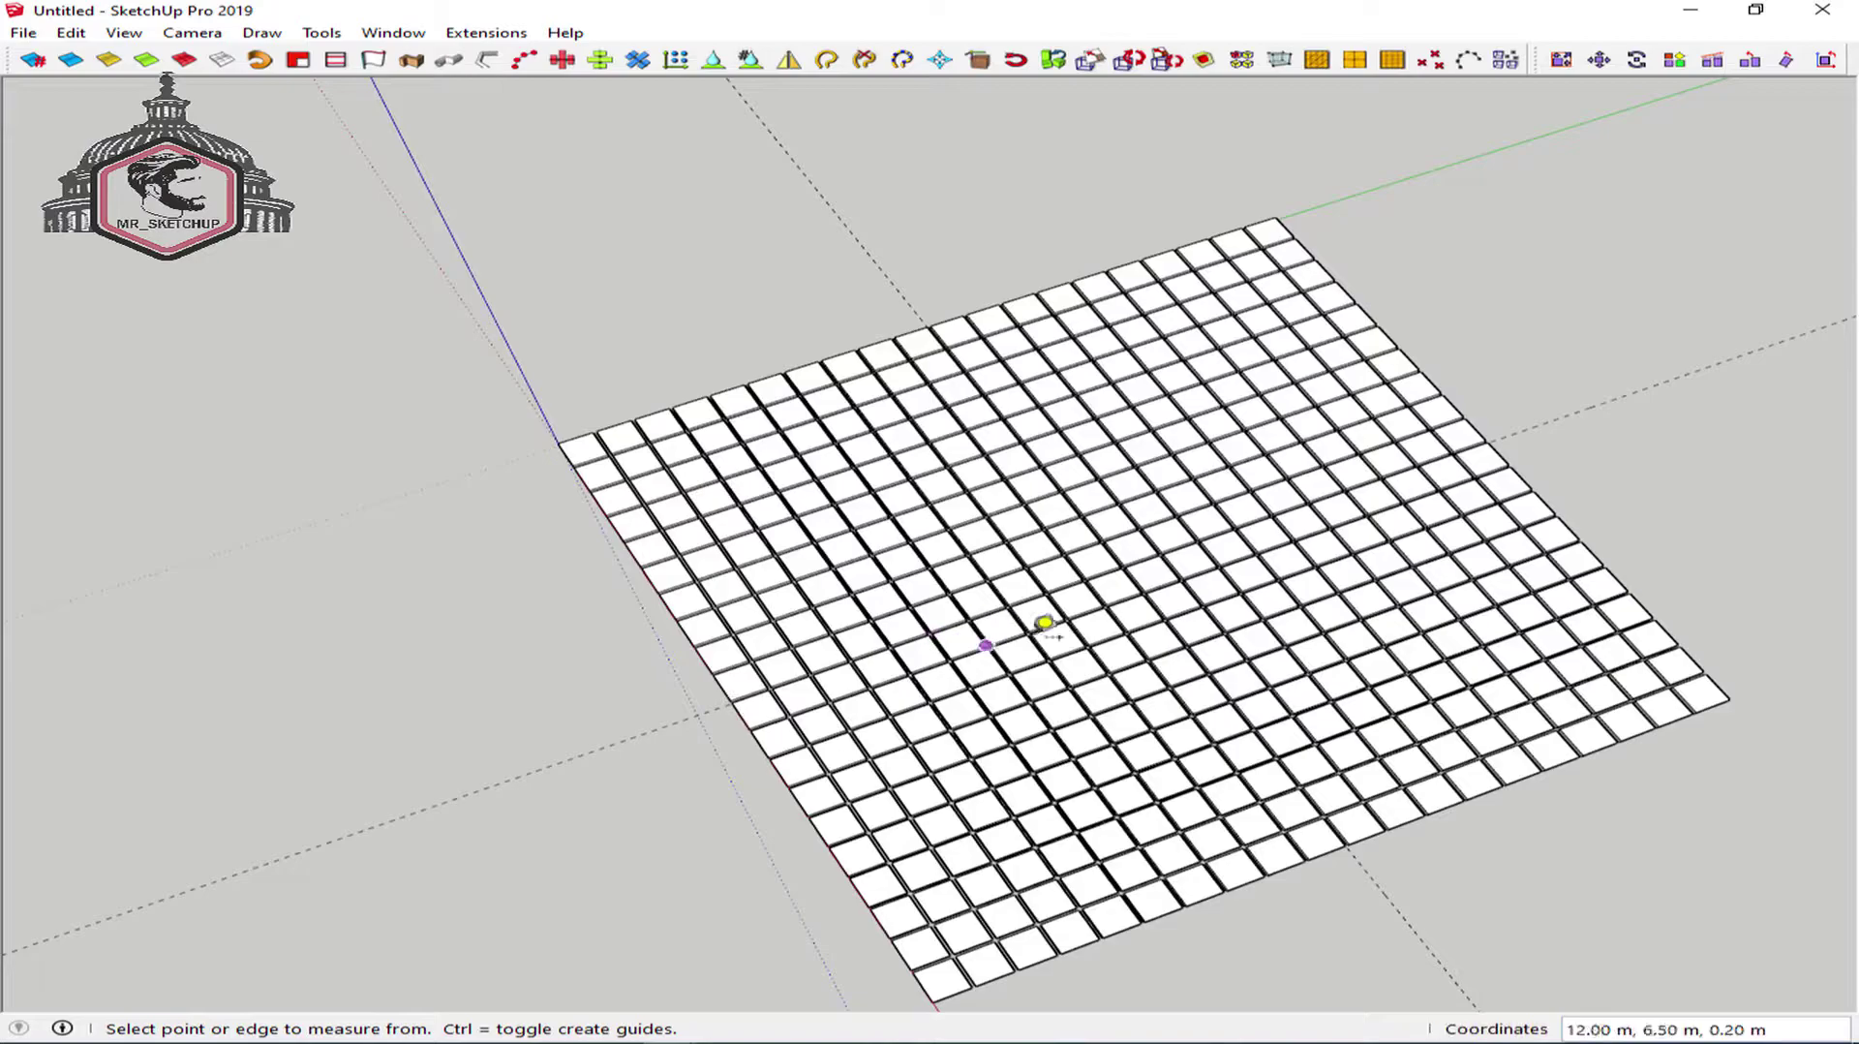
scroll(1113, 601, "up", 5)
scroll(1172, 592, "up", 6)
middle_click_drag(1104, 518, 1028, 549)
scroll(1104, 538, "up", 8)
key("space")
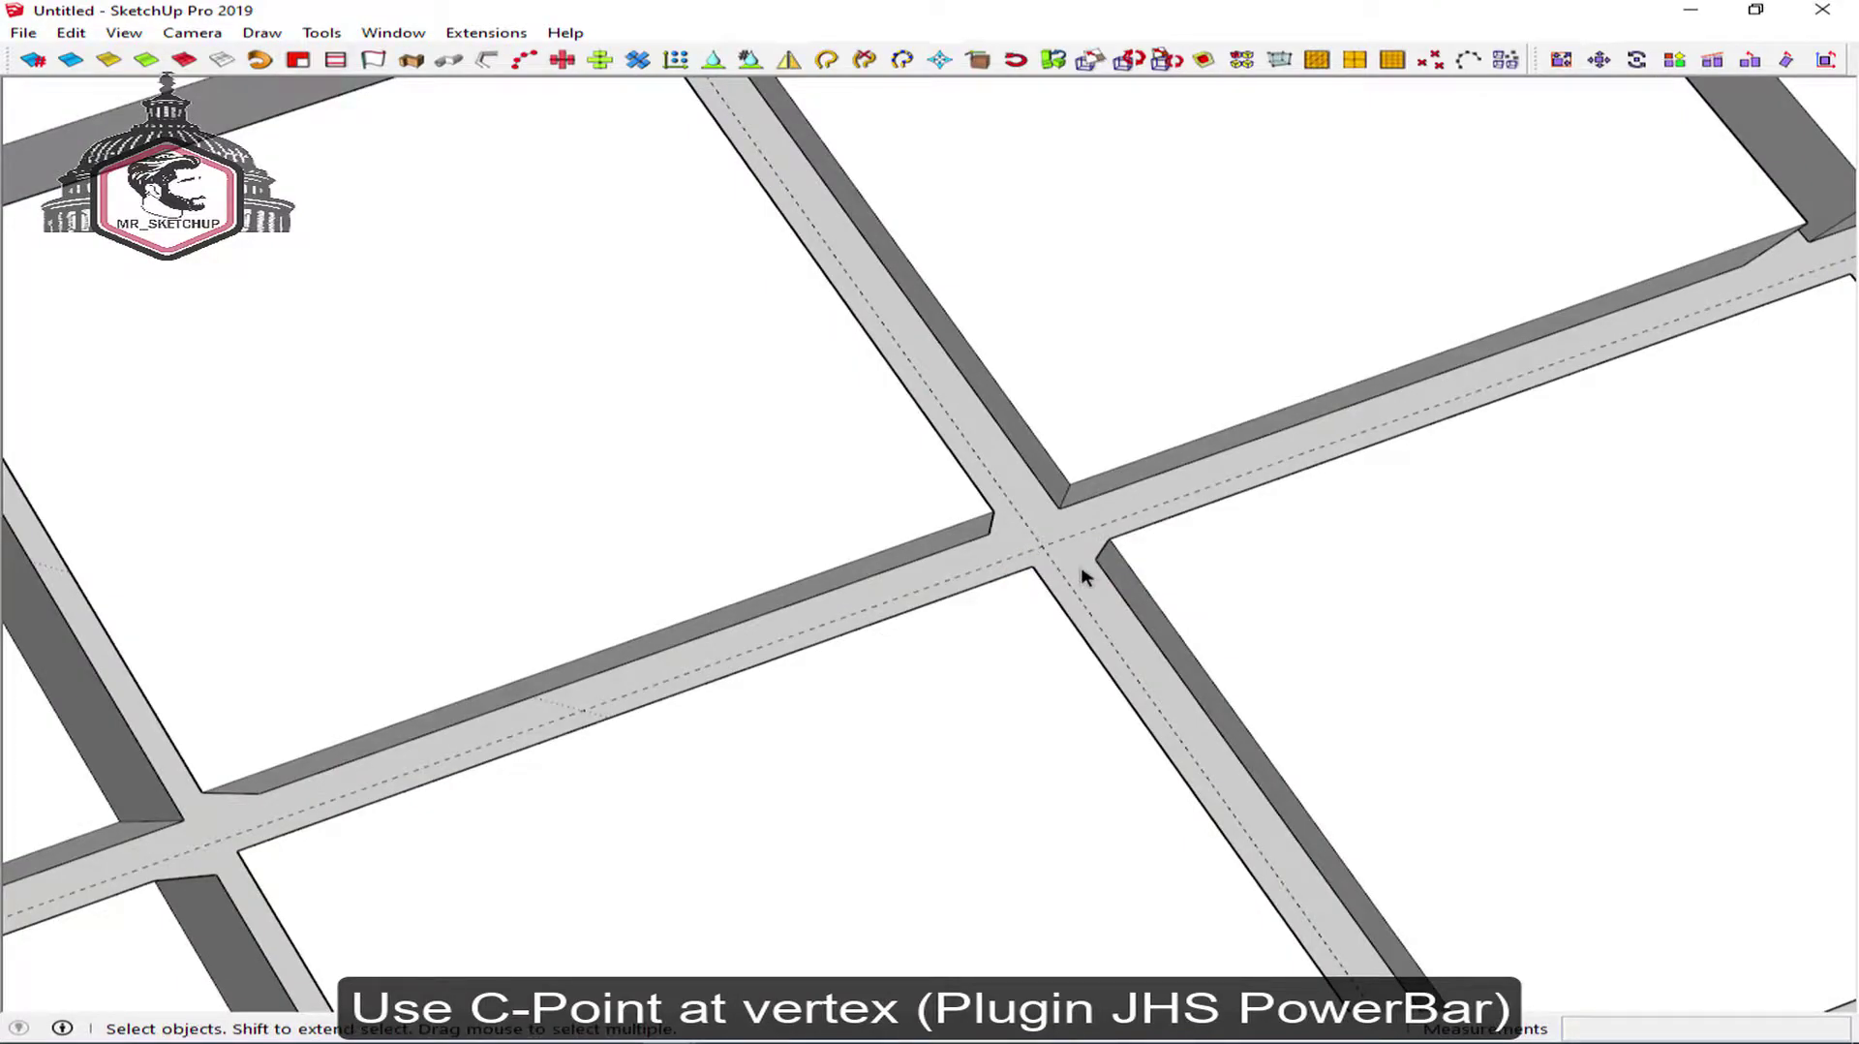
left_click(1431, 62)
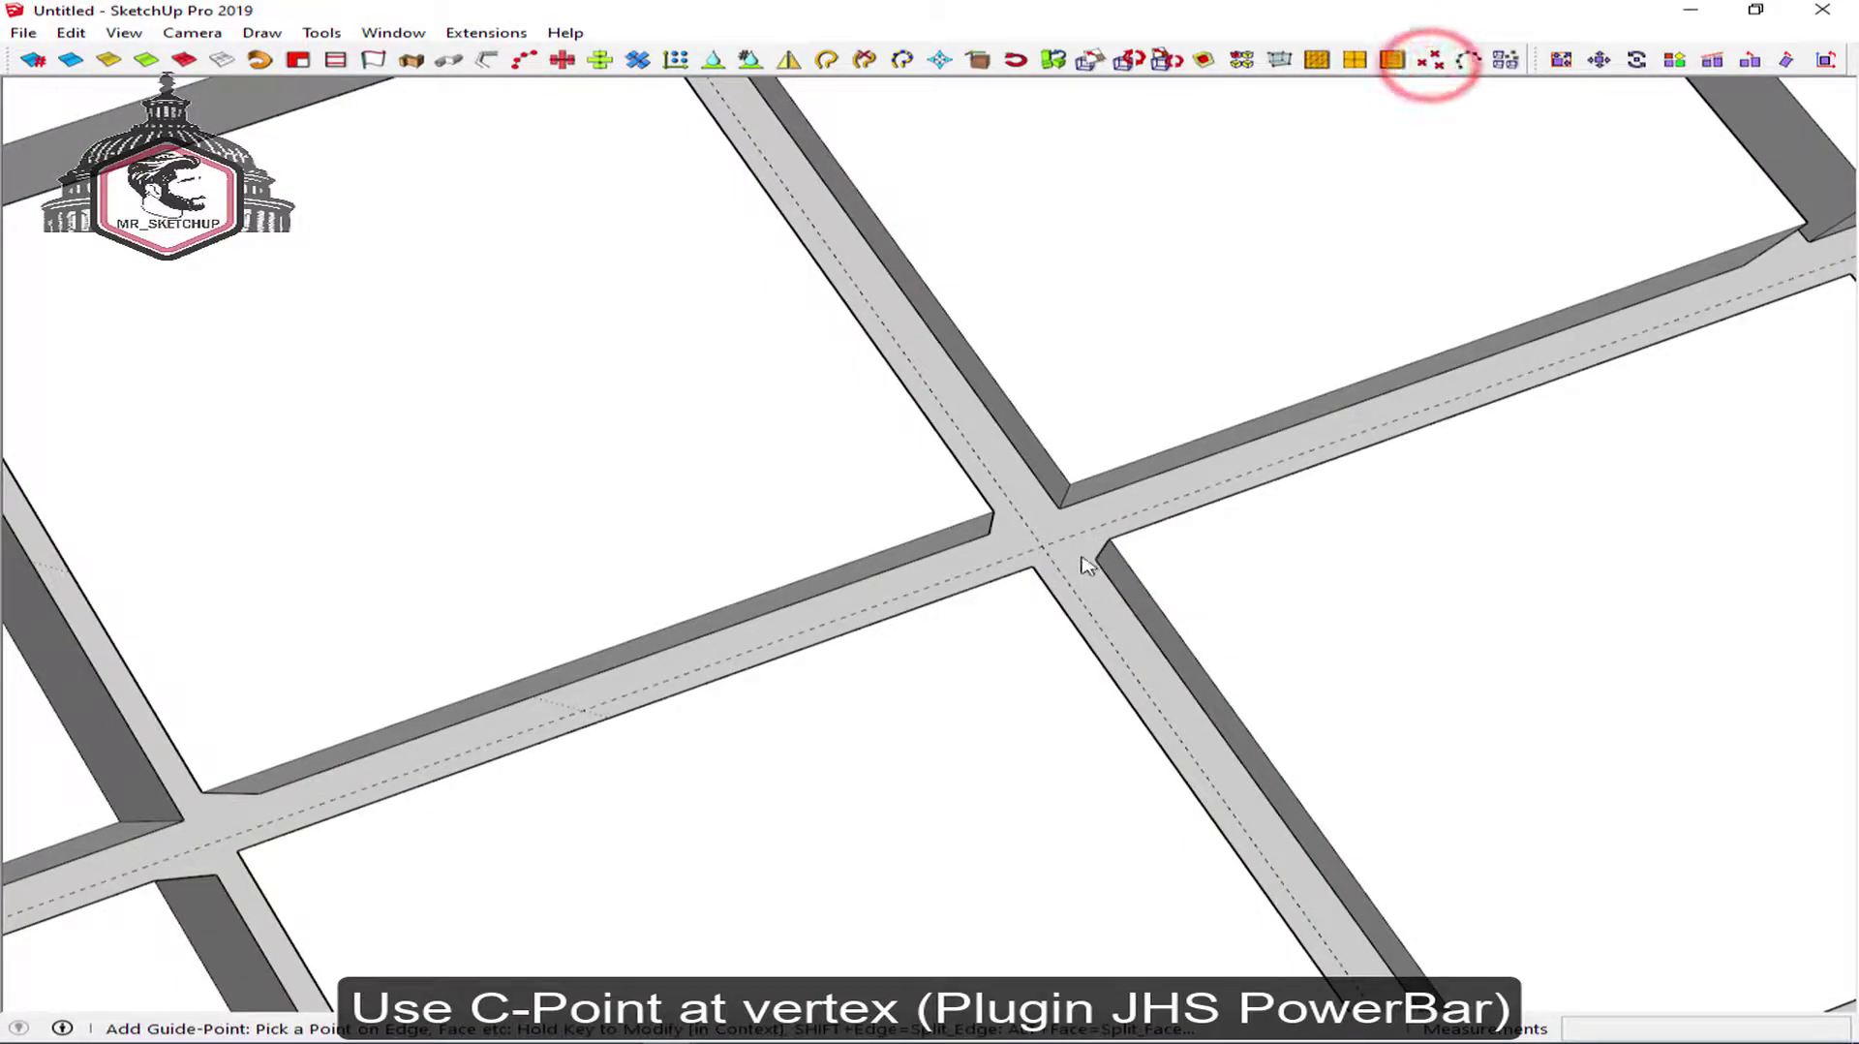
left_click(1041, 550)
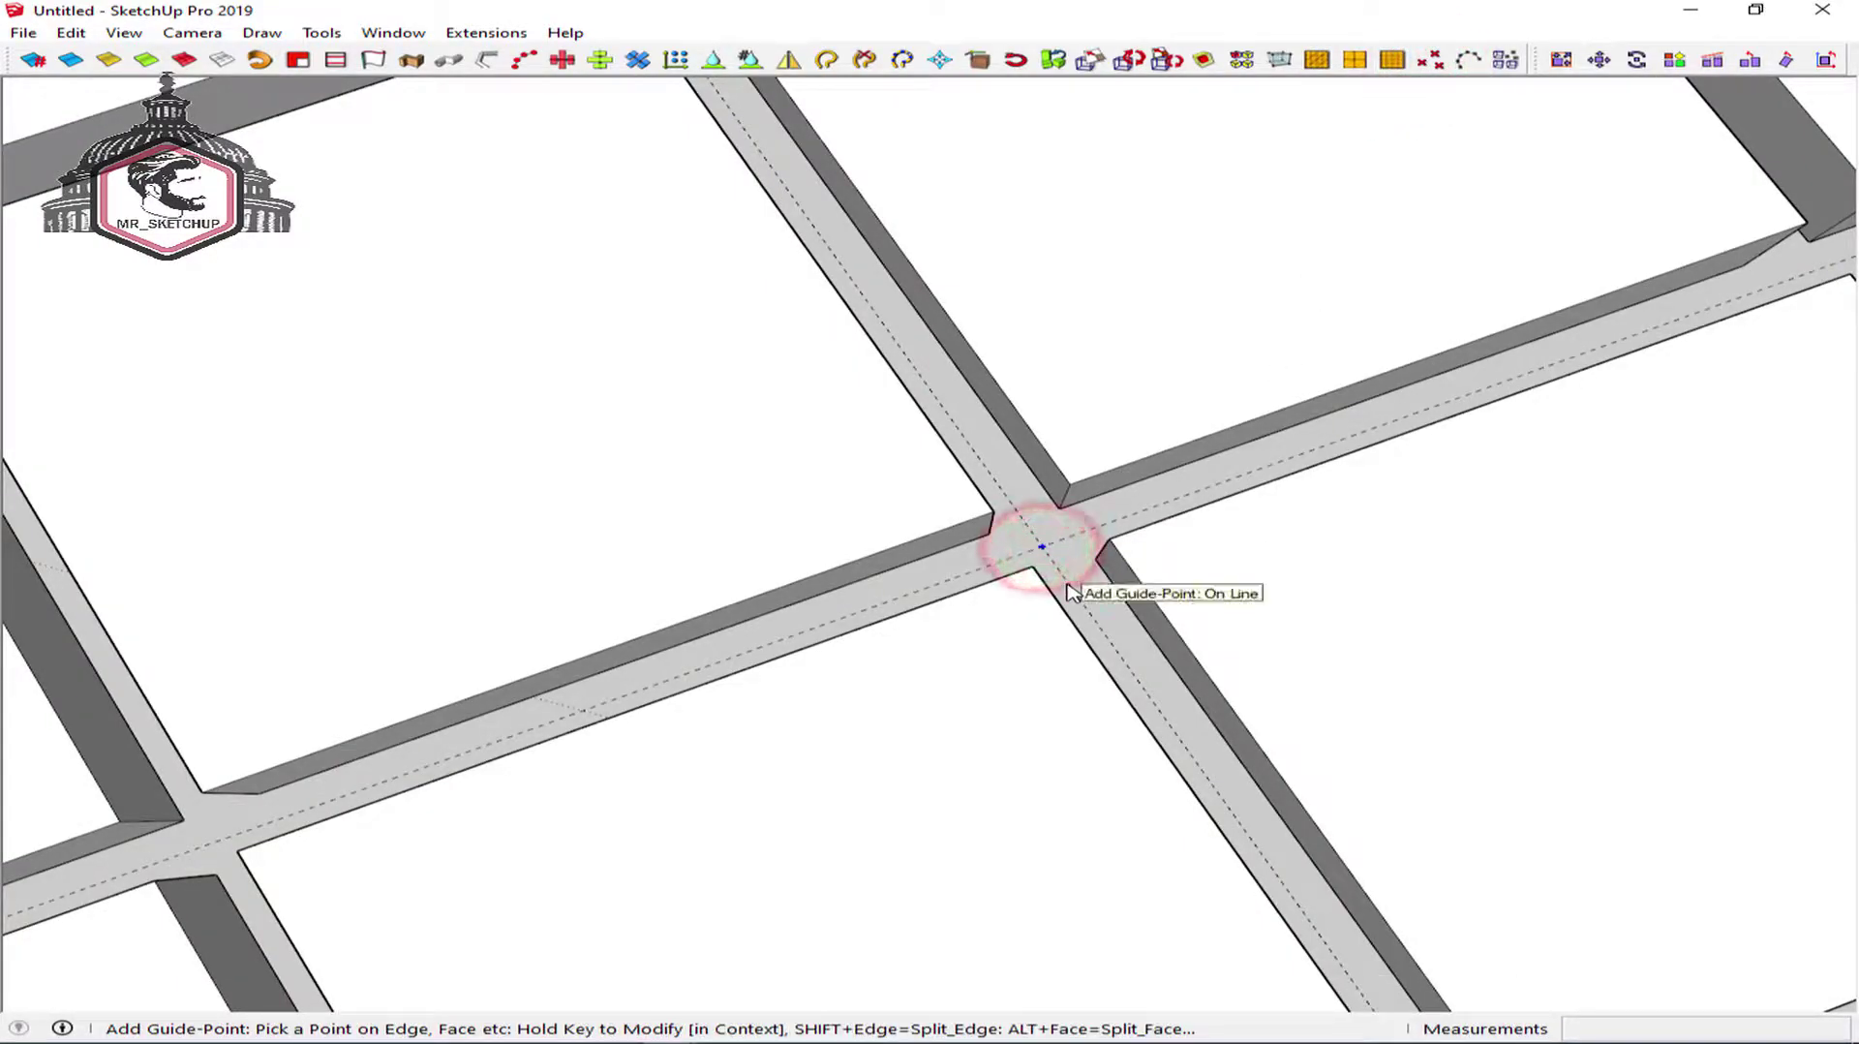
scroll(1070, 591, "down", 6)
key("space")
key("shift+z")
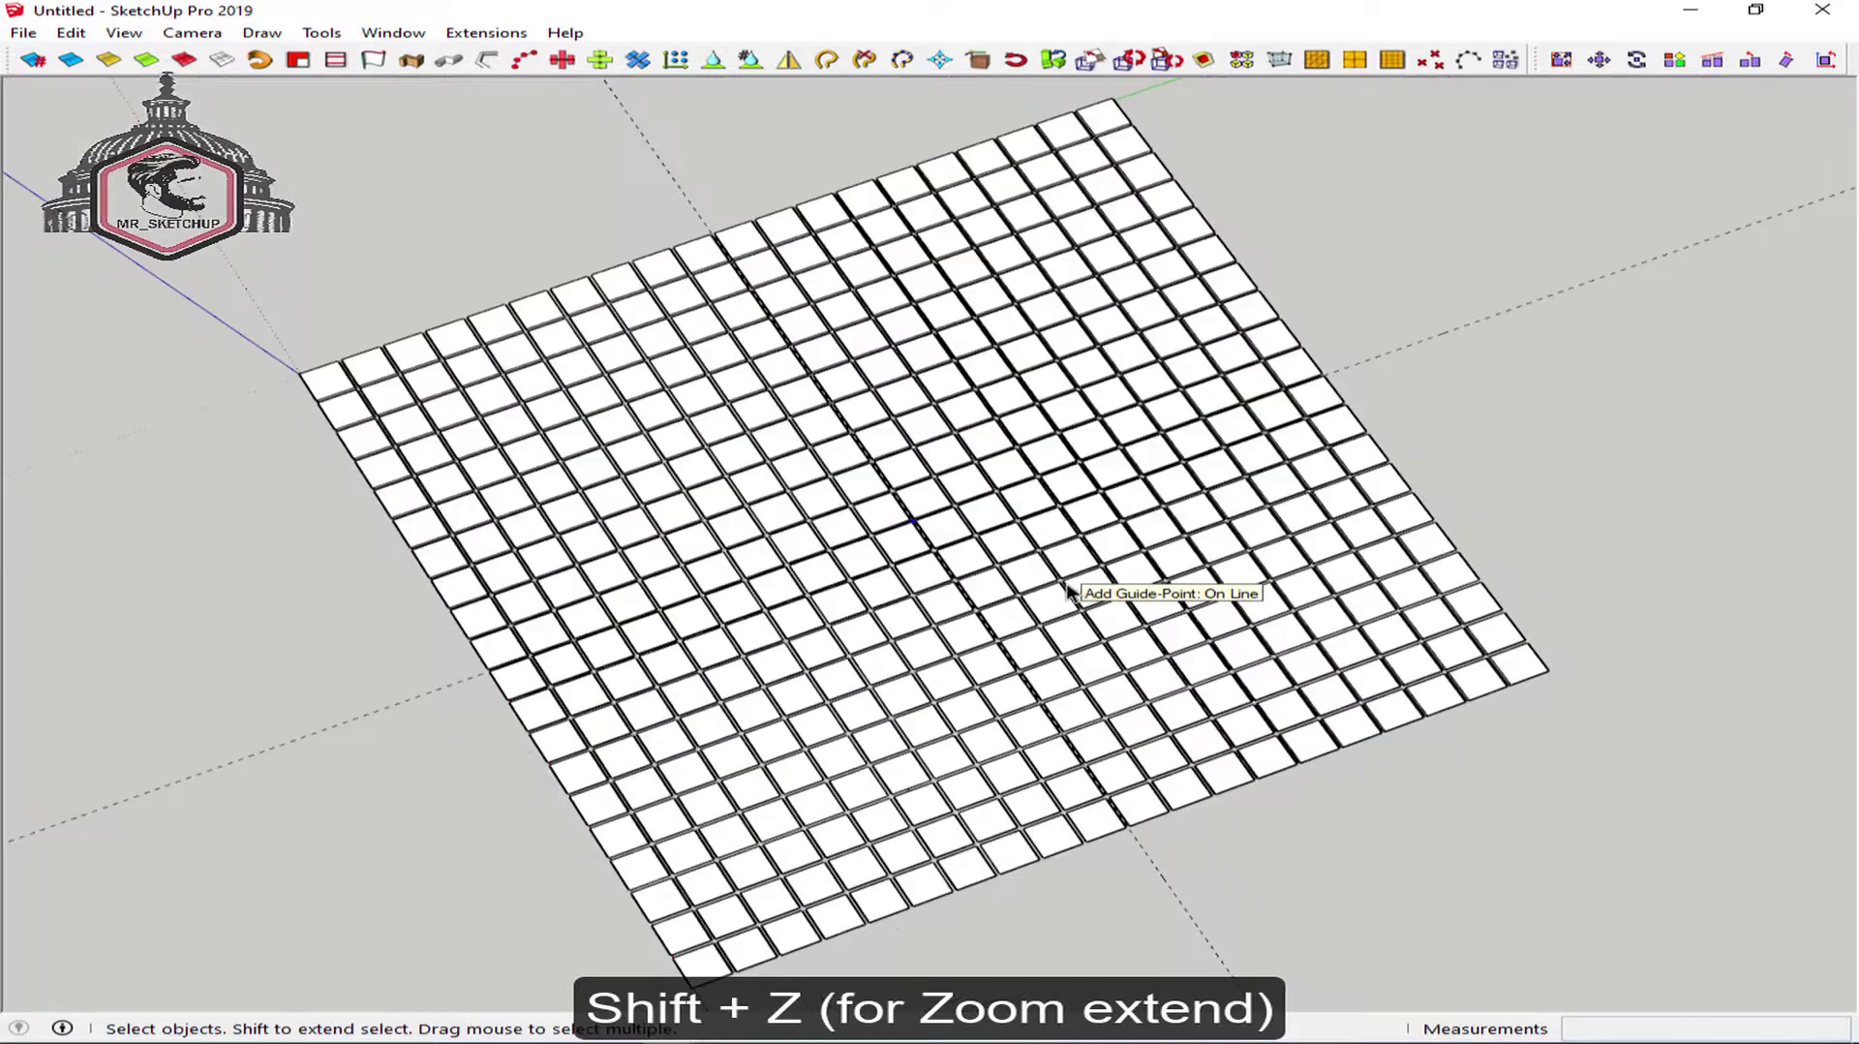
Step: Select all tiles with the guides and start the scale transformer using the Red-Green axis
middle_click_drag(950, 684, 1291, 481)
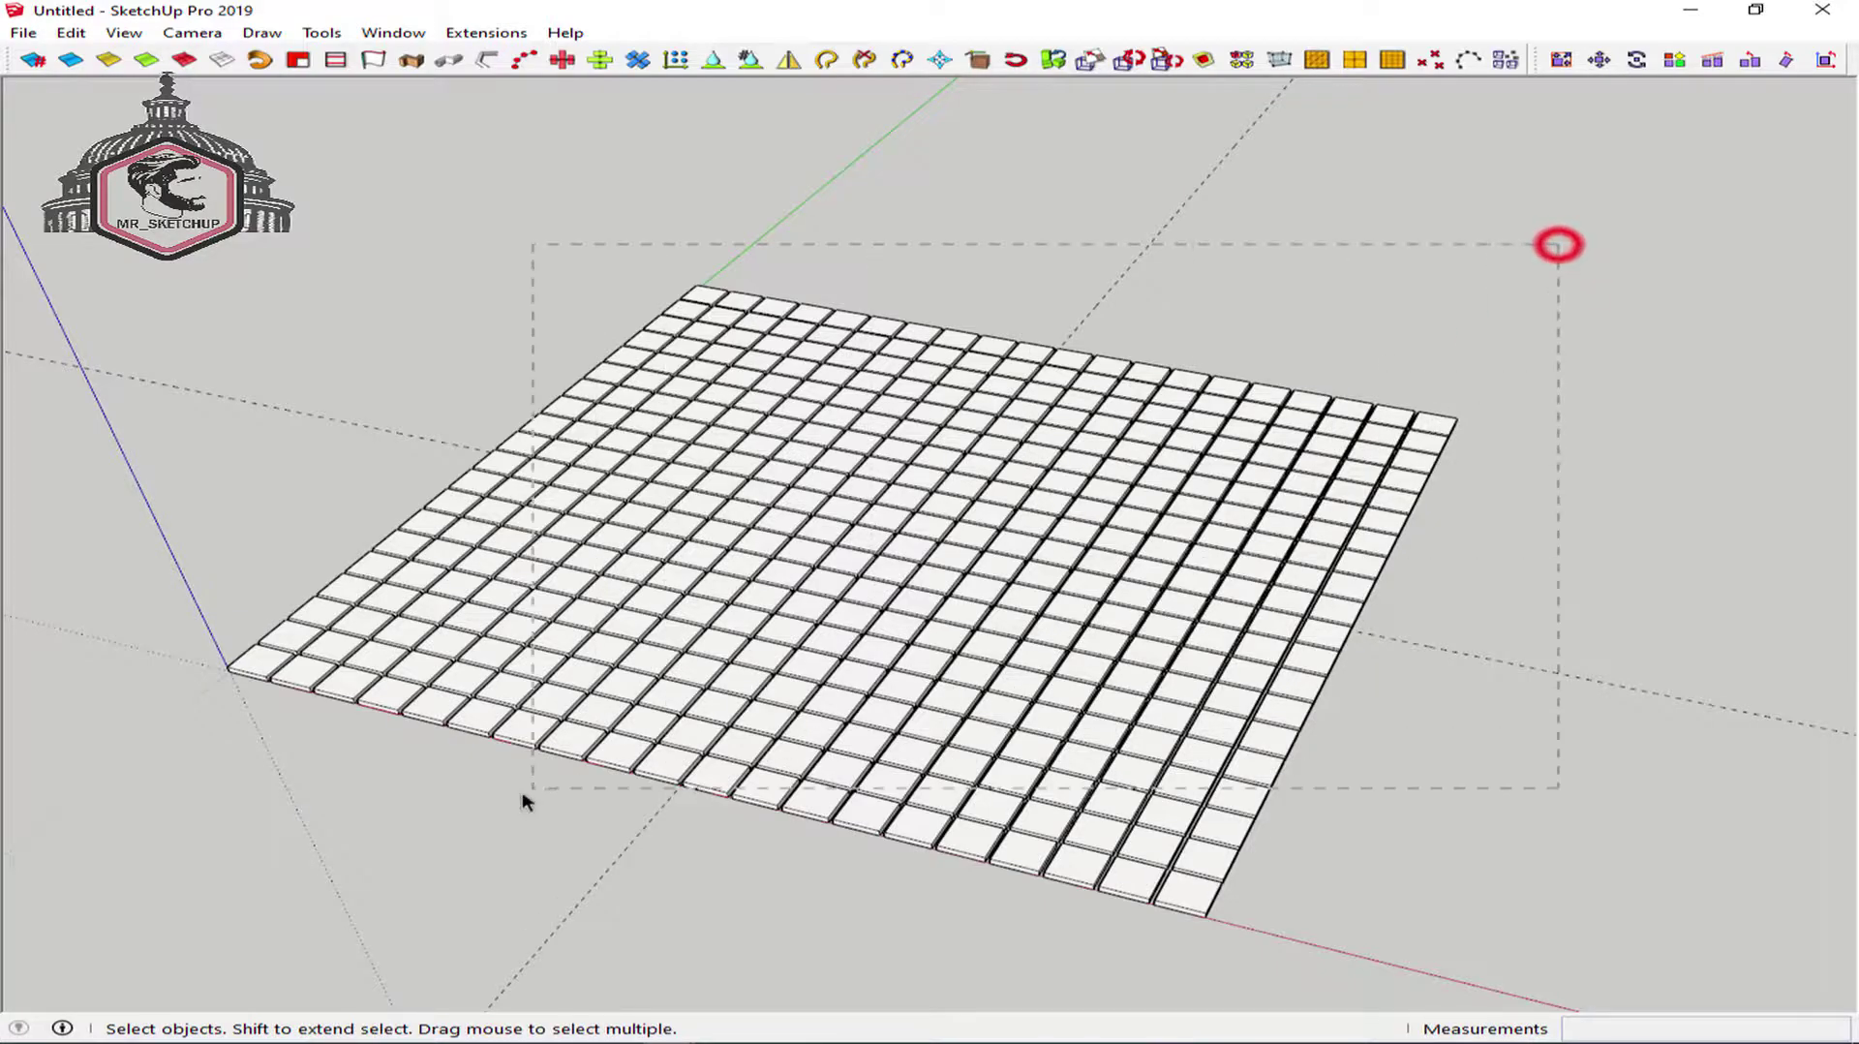
left_click_drag(560, 786, 150, 918)
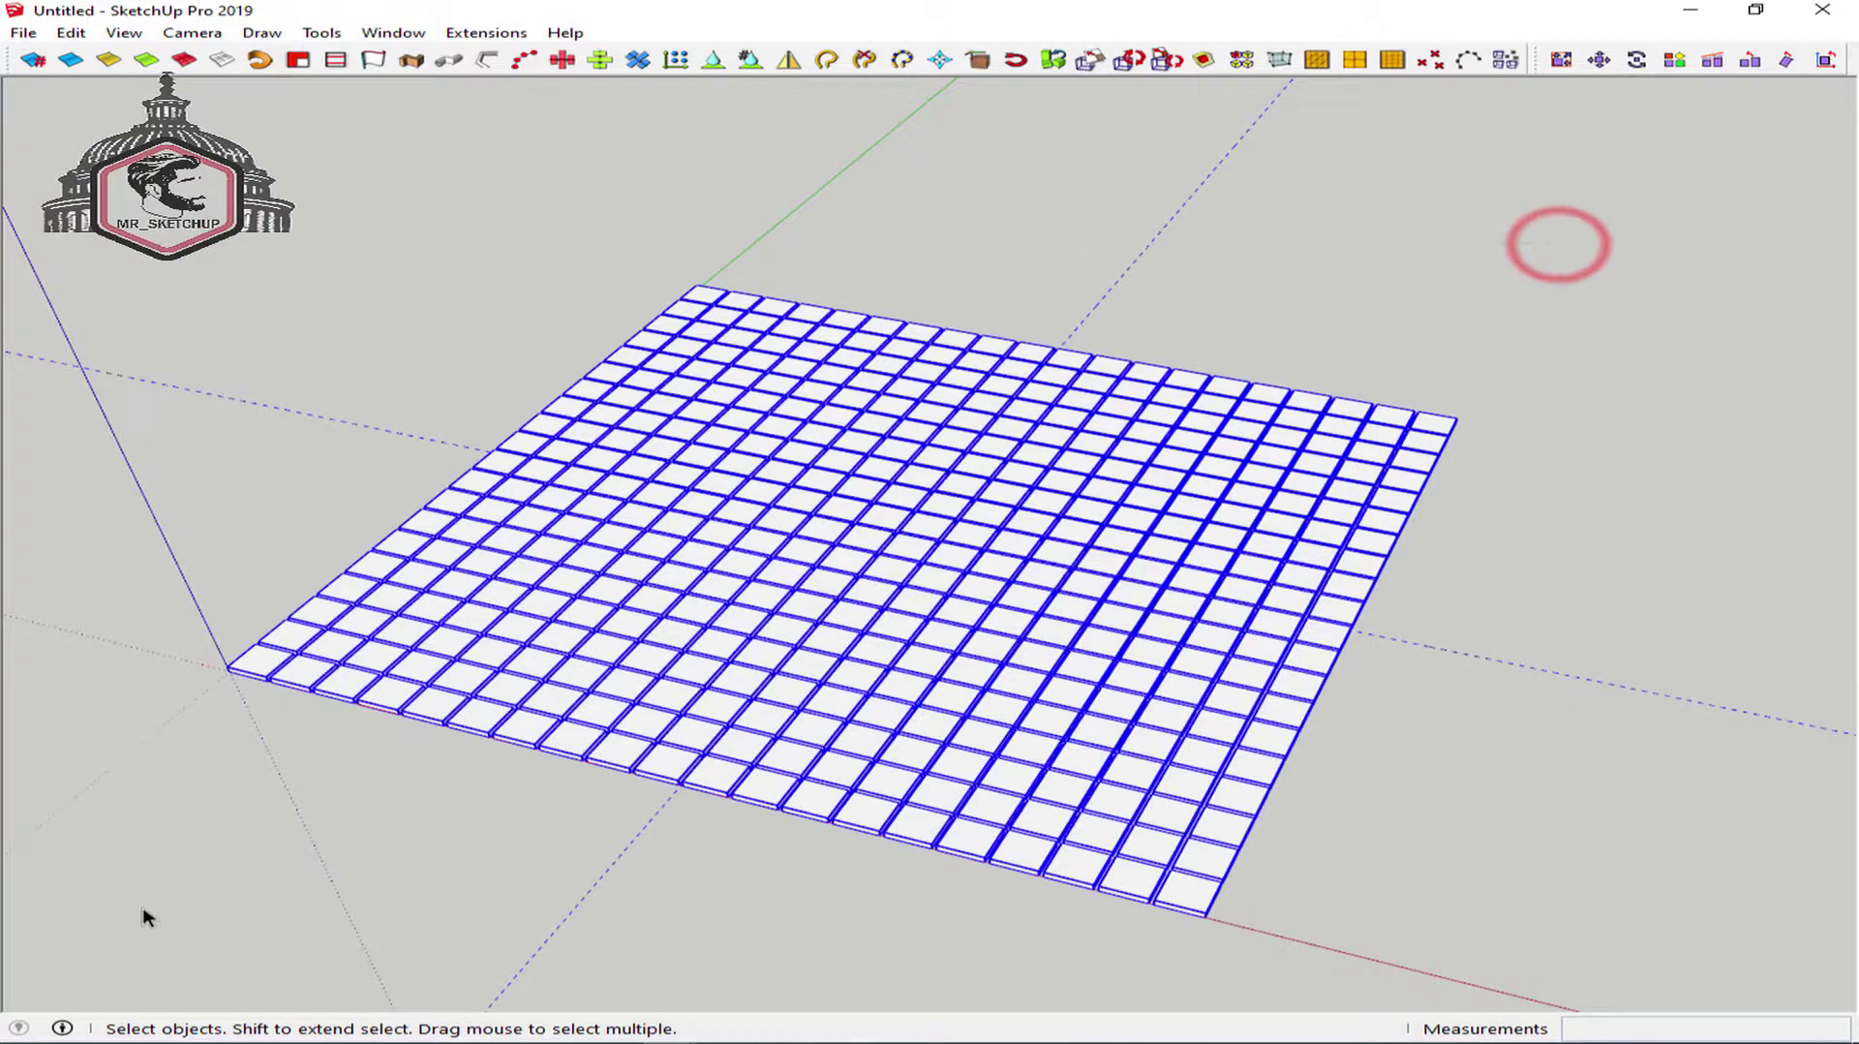
left_click(1561, 60)
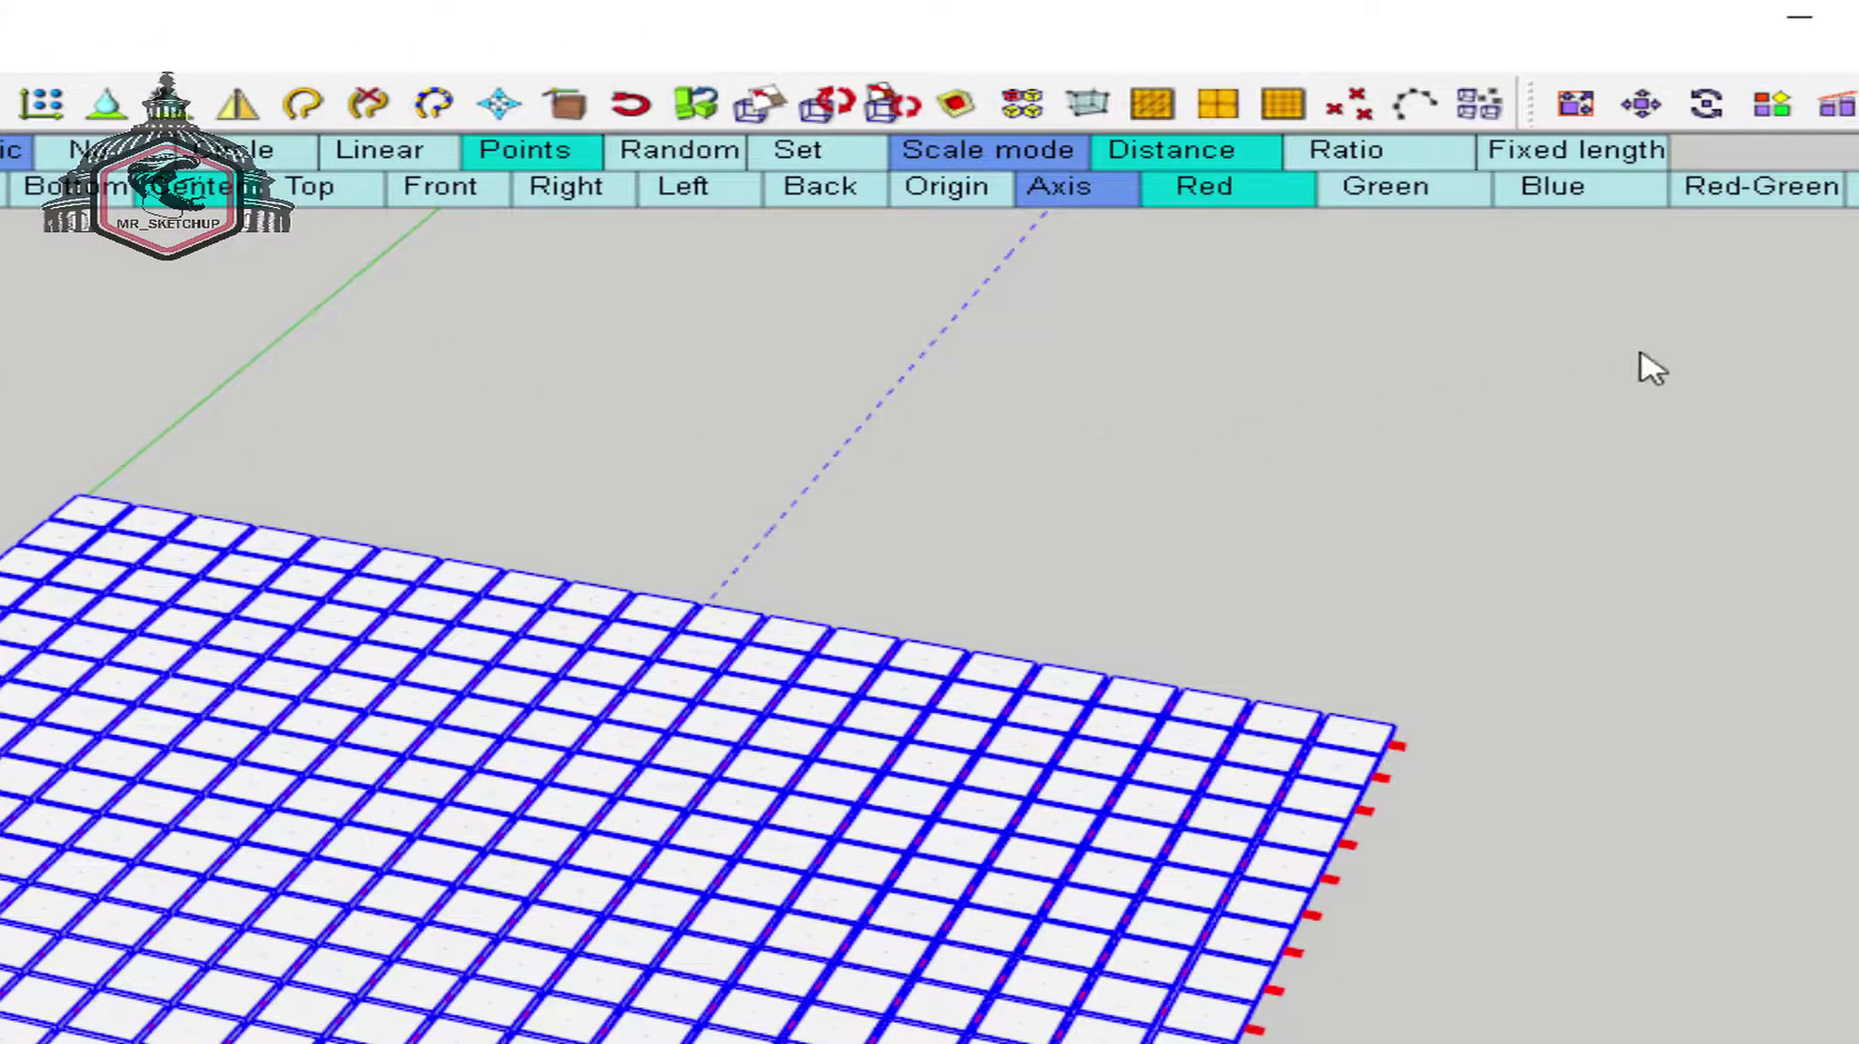
left_click(1743, 191)
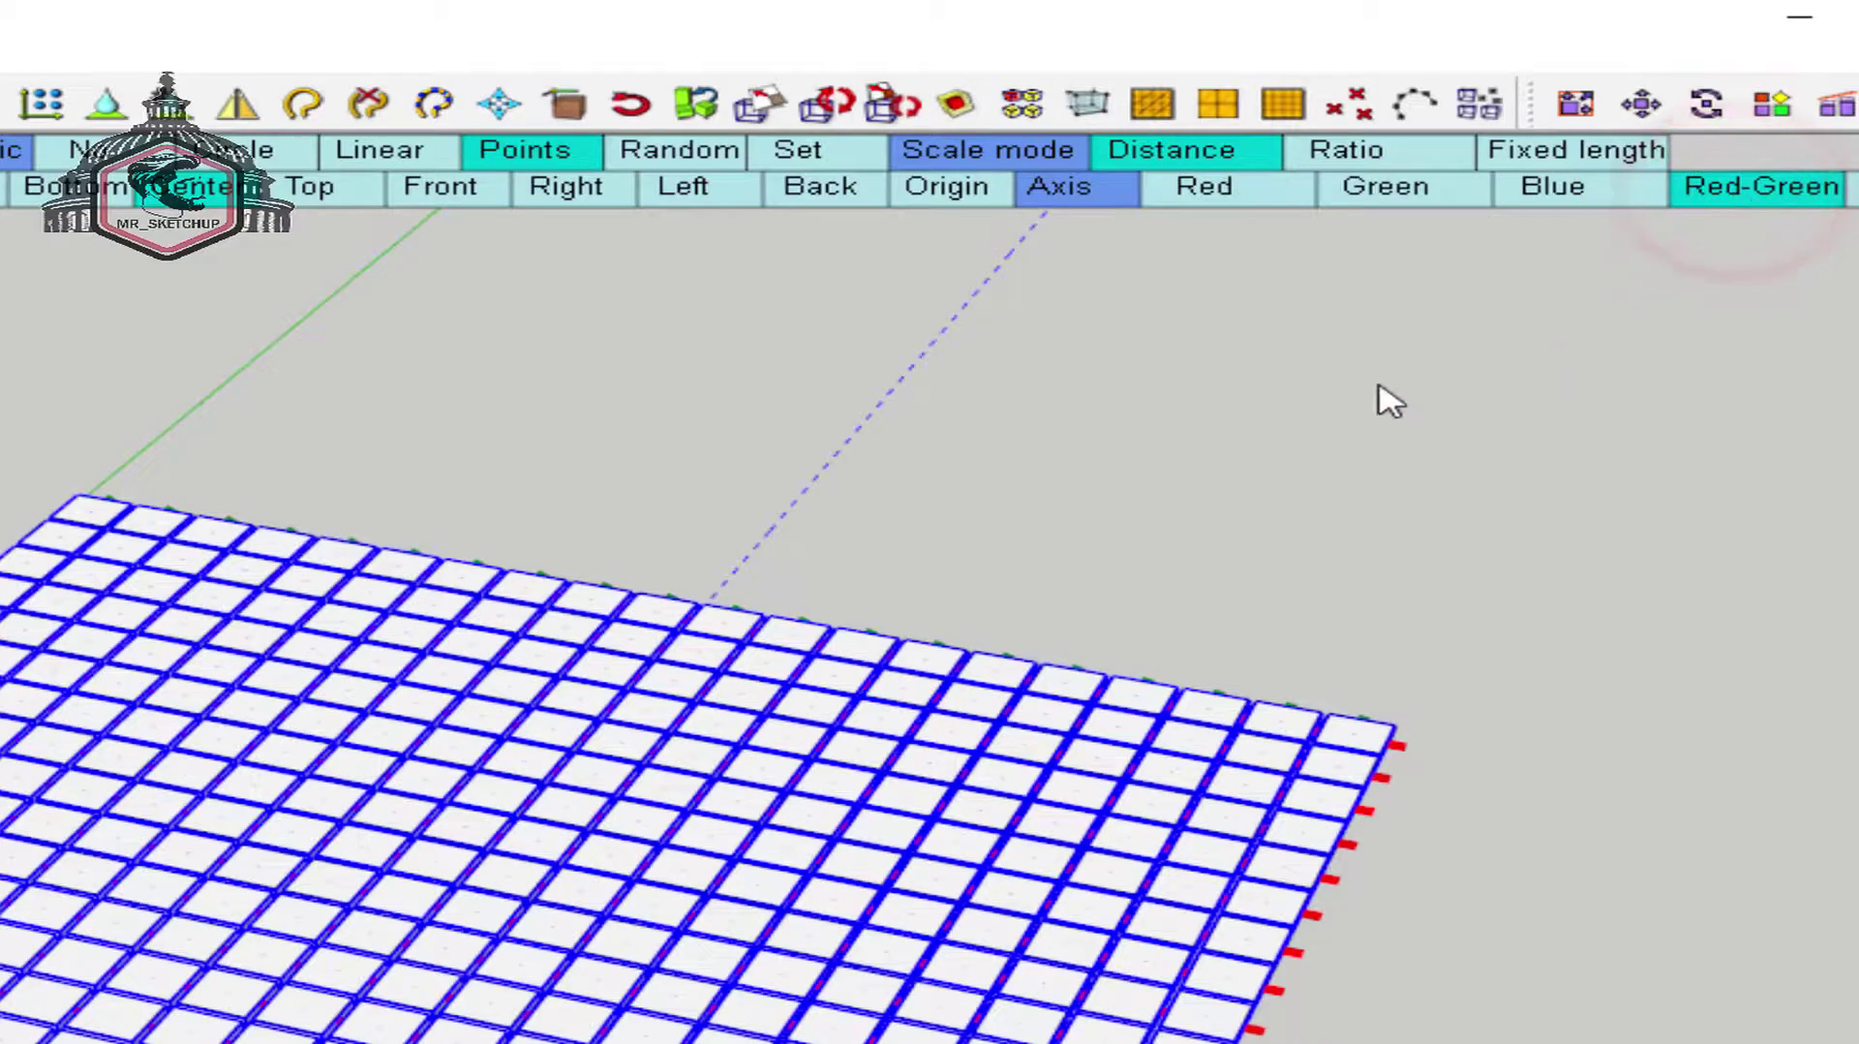
Step: Set the dynamic parameters to Scale fixed length with a maximum length of 1 and apply the Points mode scaling to the tiles
left_click(848, 155)
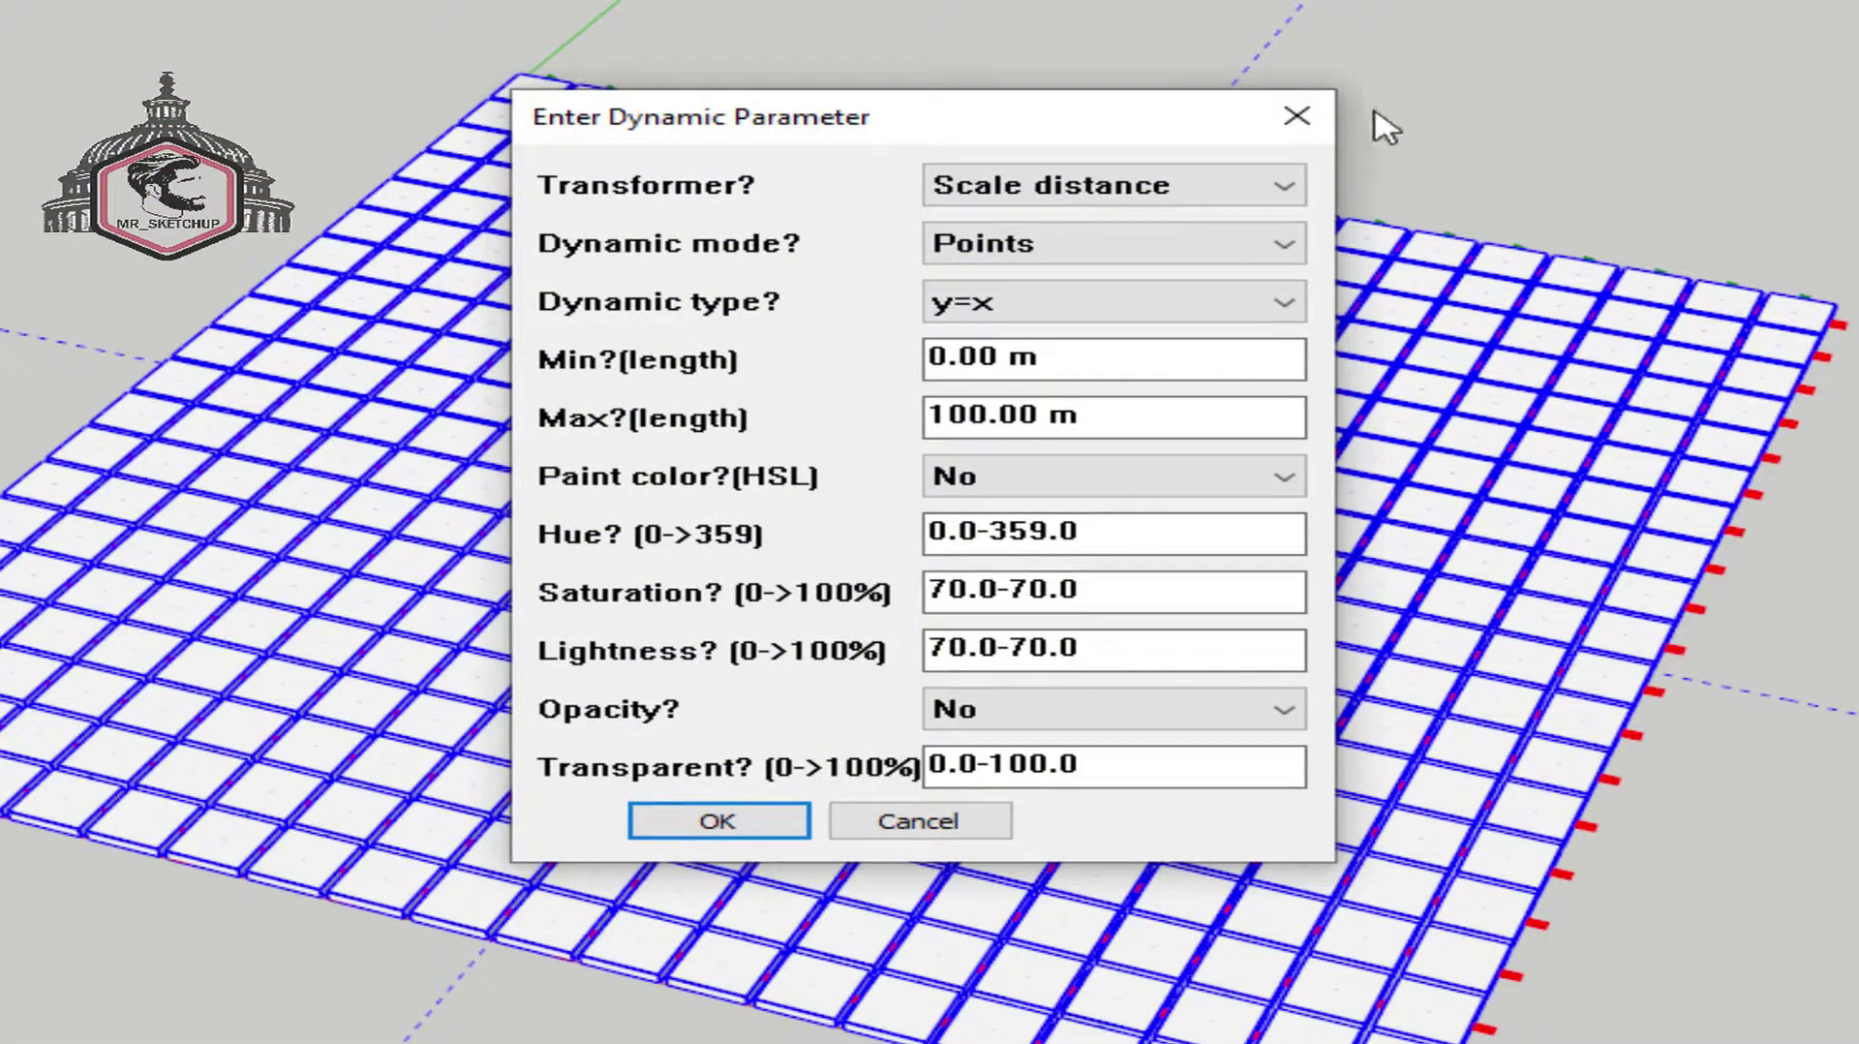
left_click(1254, 187)
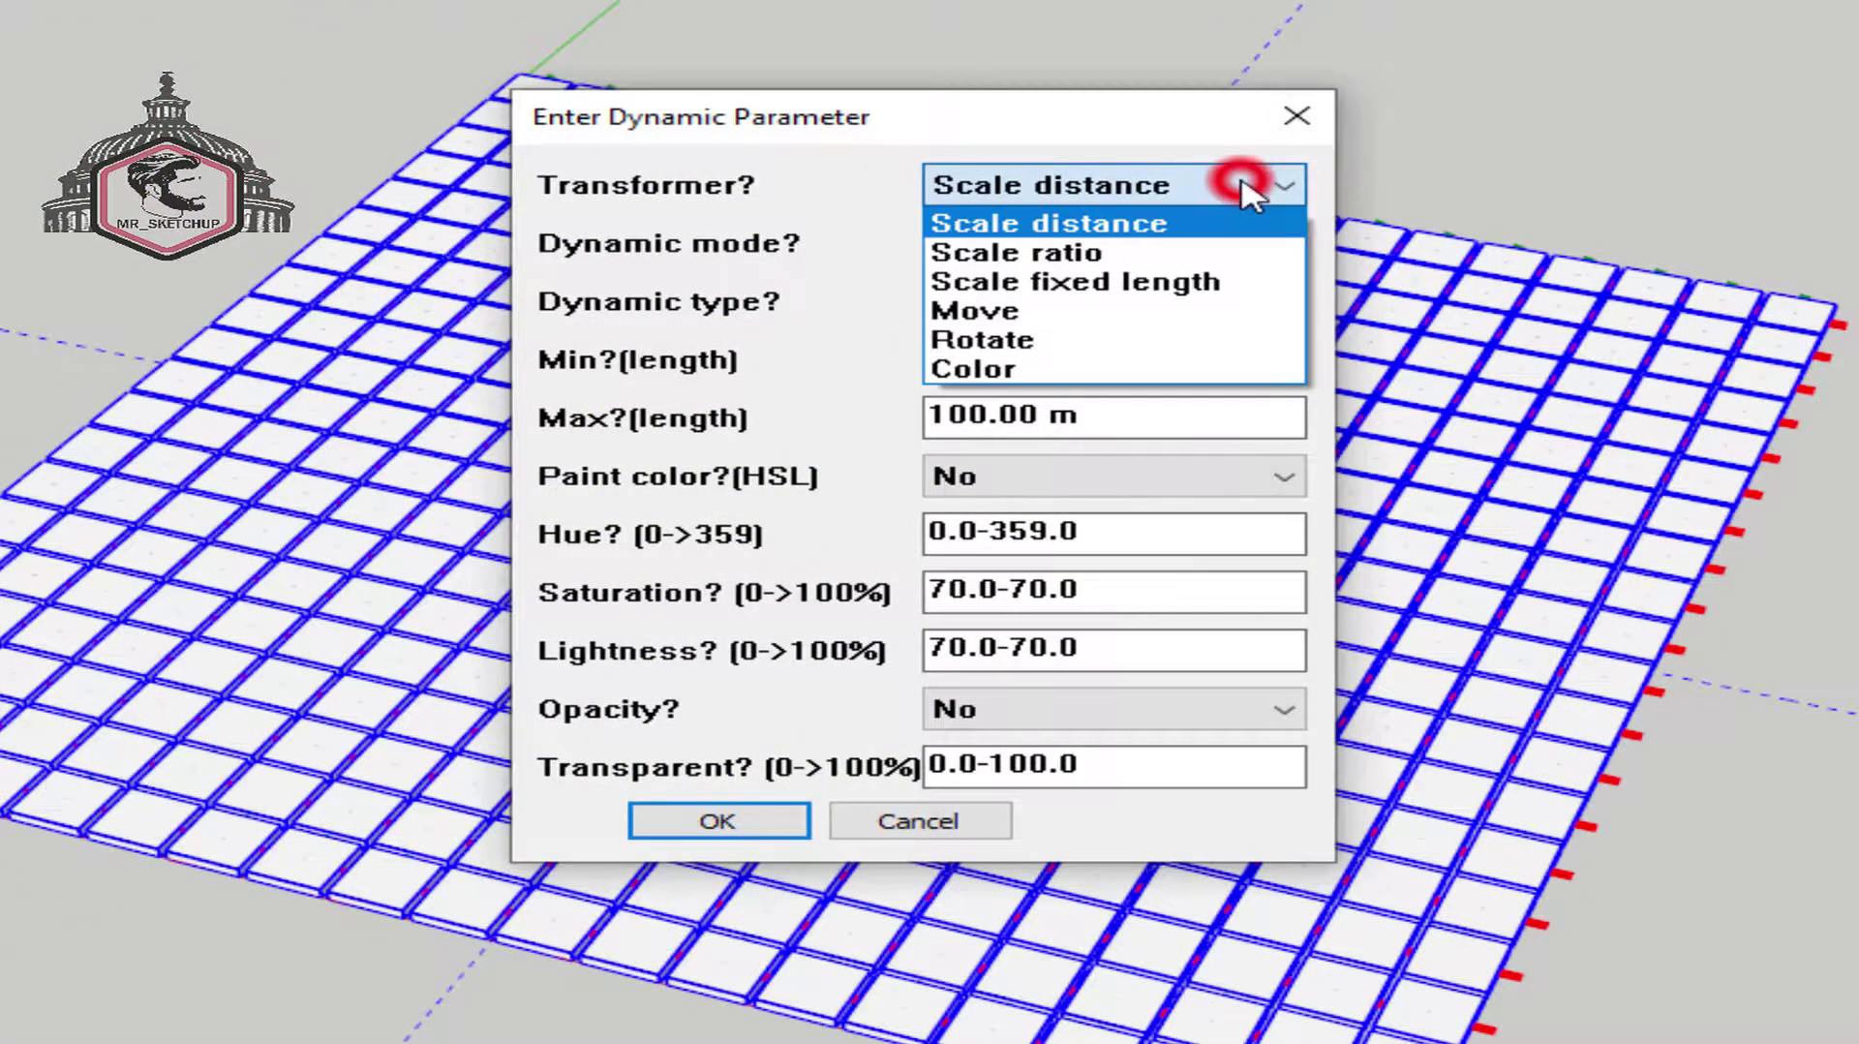
left_click(1258, 284)
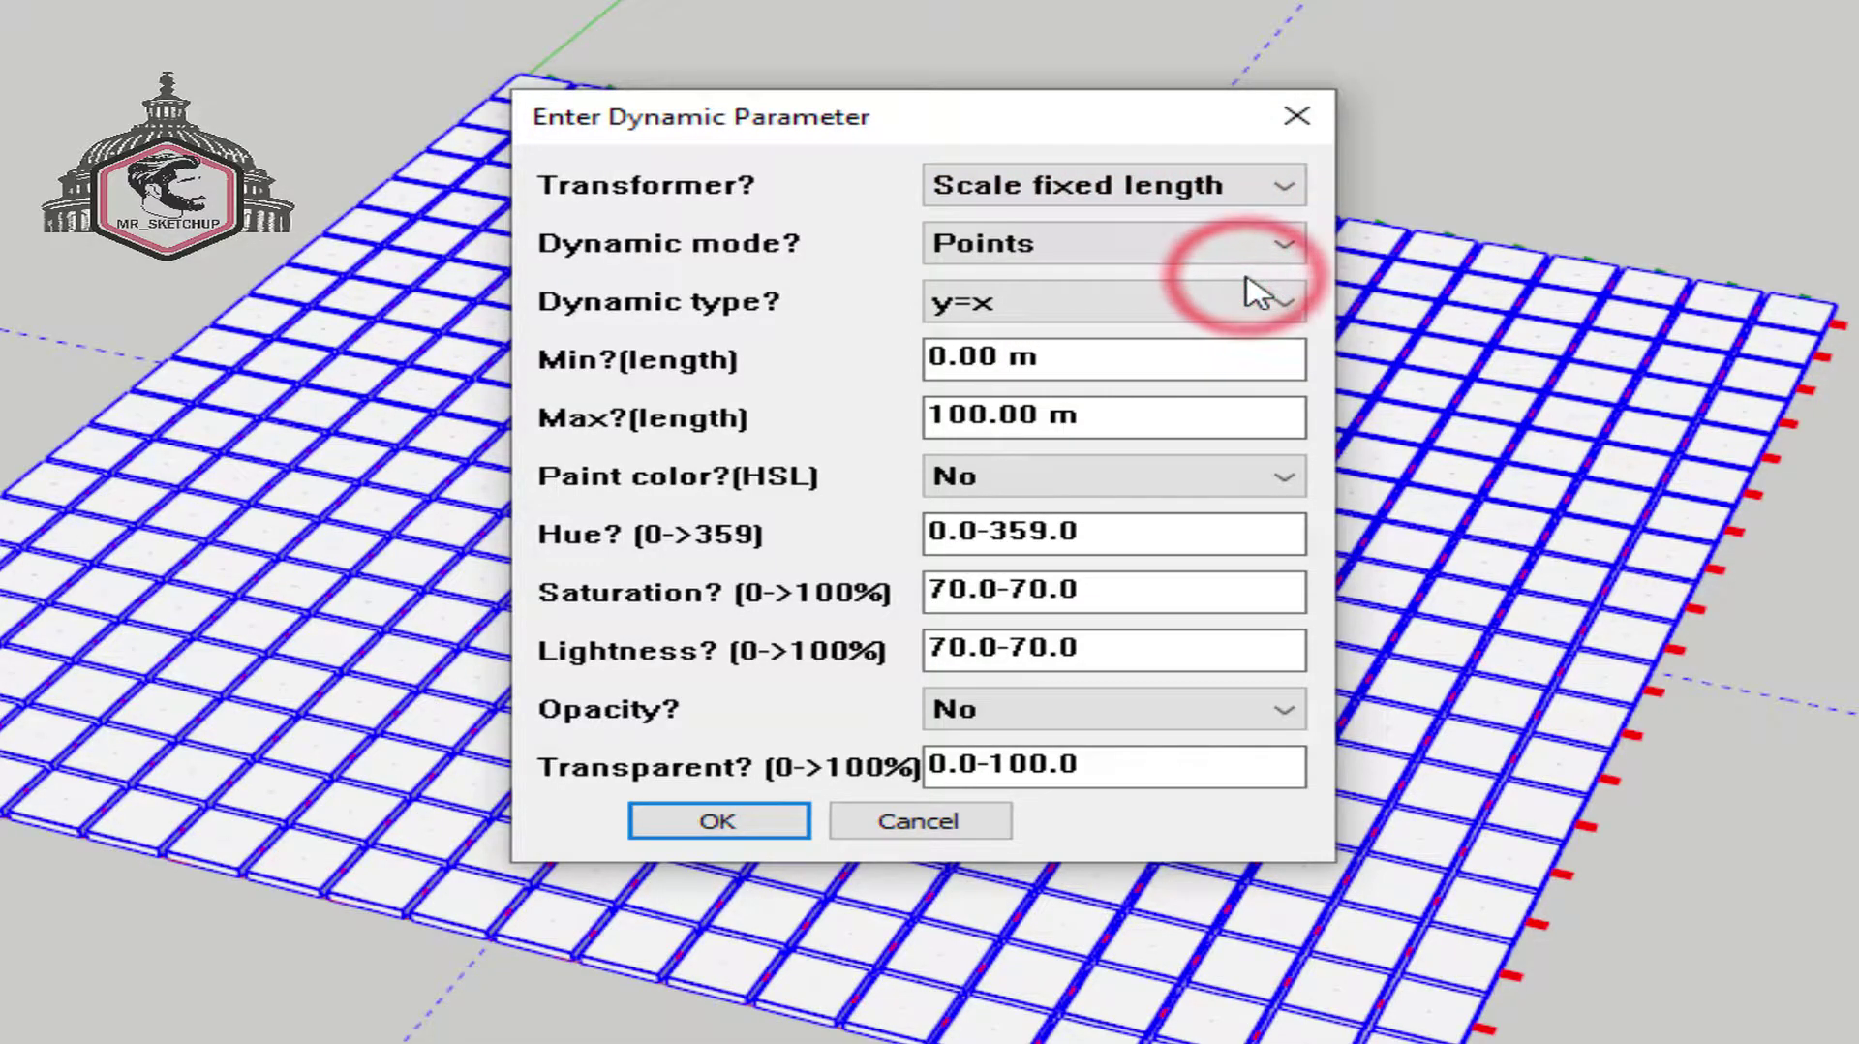
left_click_drag(1130, 426, 884, 435)
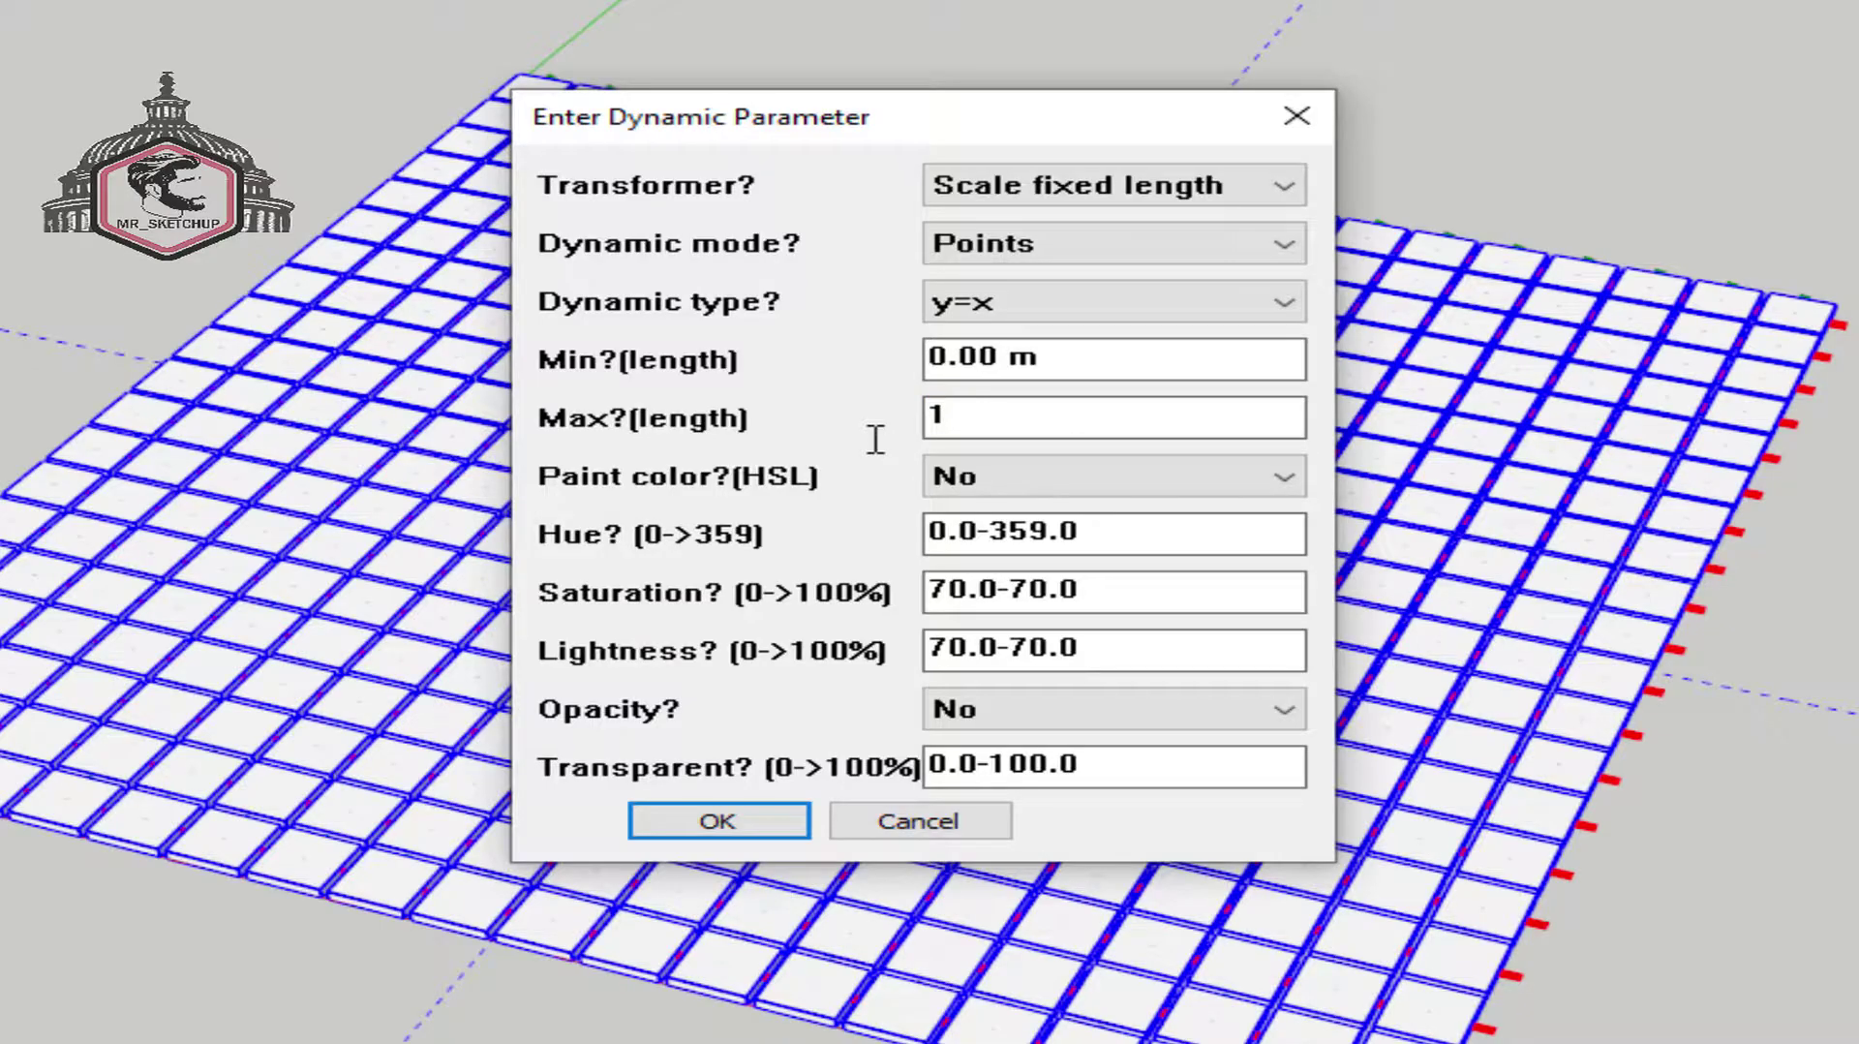
left_click(802, 818)
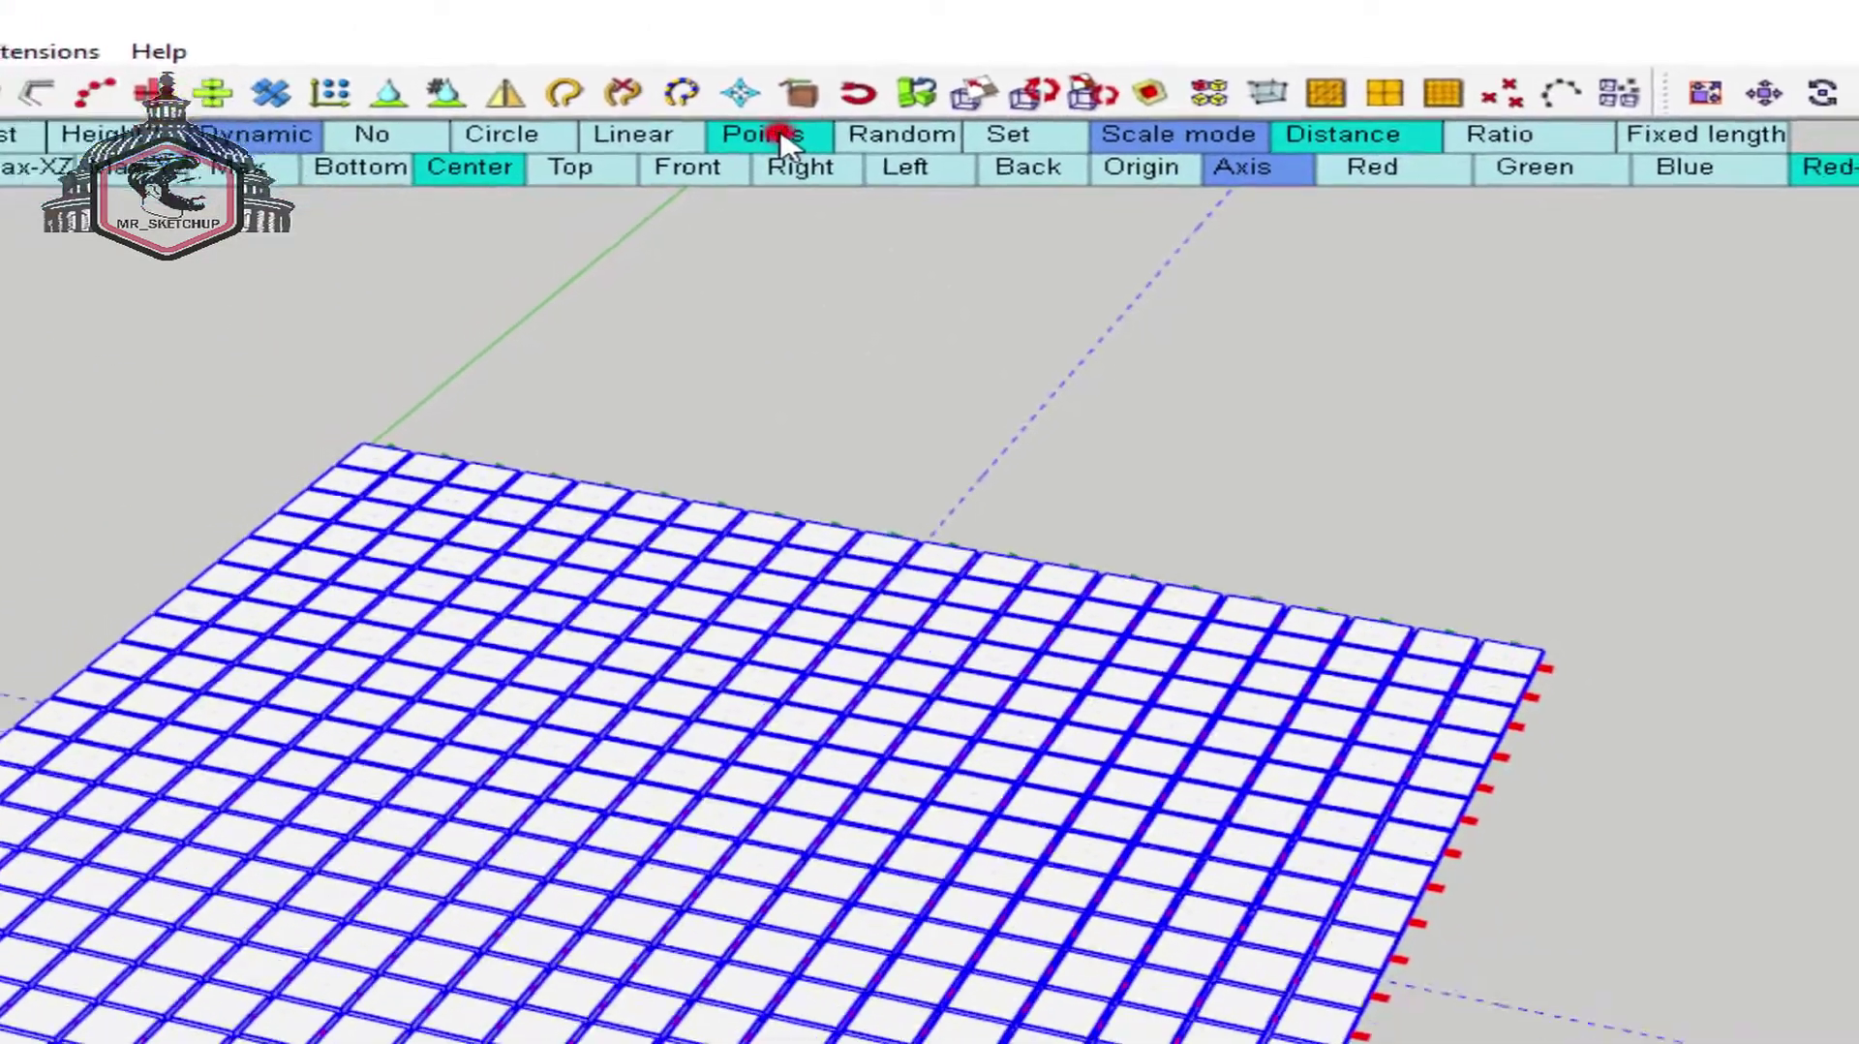
left_click(701, 151)
Step: Leave the scale transformer and delete the guide lines and the centre guide point
middle_click_drag(871, 581, 973, 668)
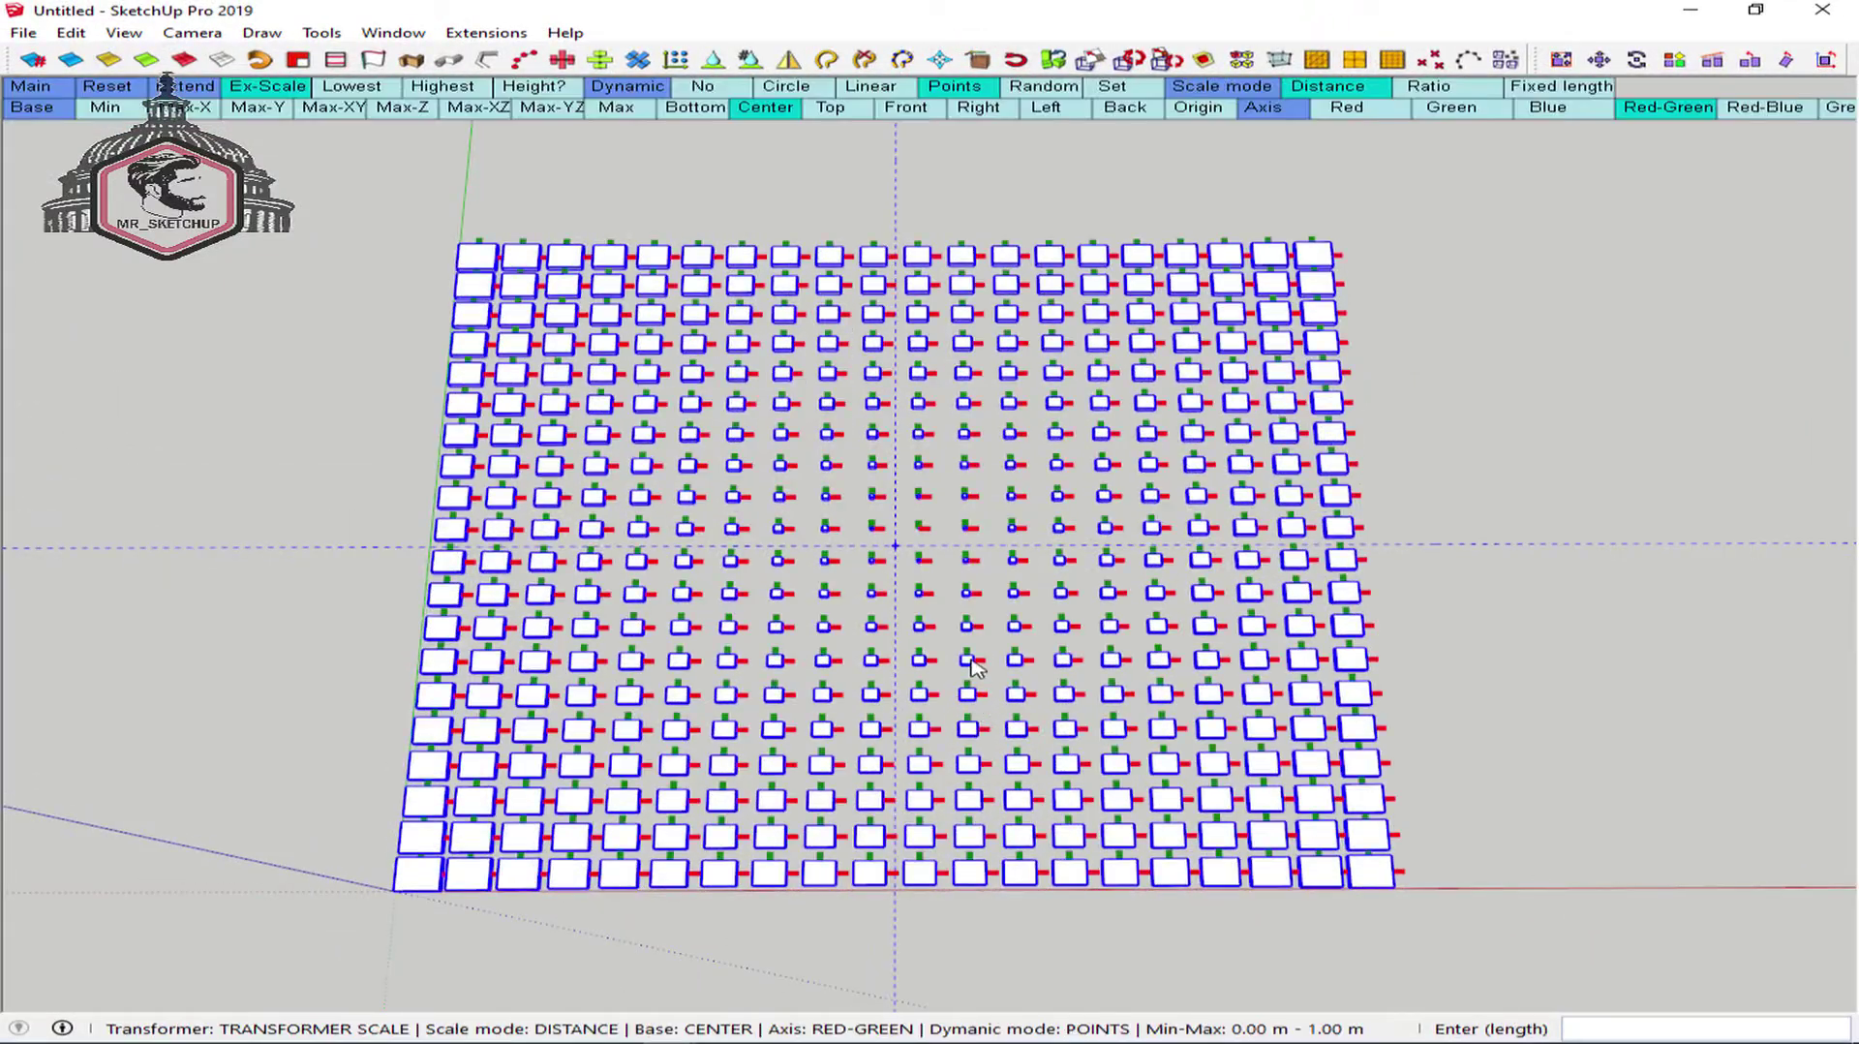
key("space")
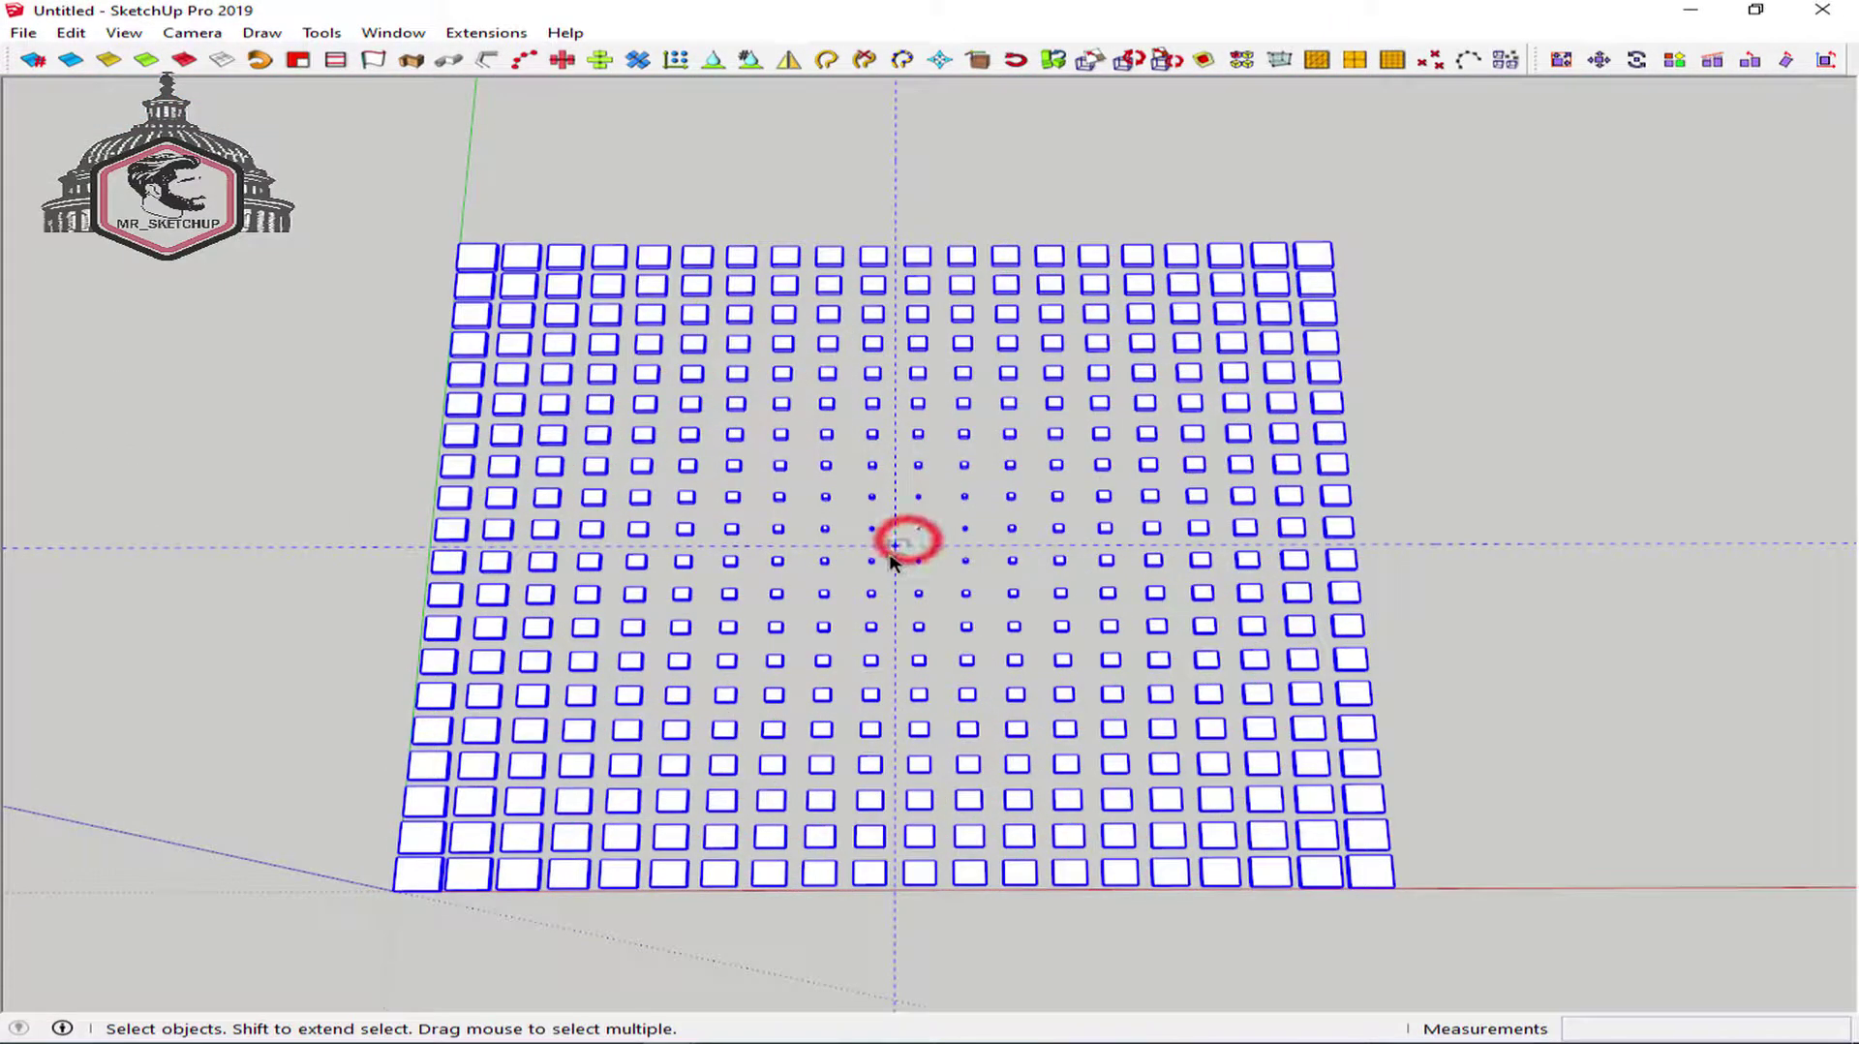
left_click(891, 559)
key("Delete")
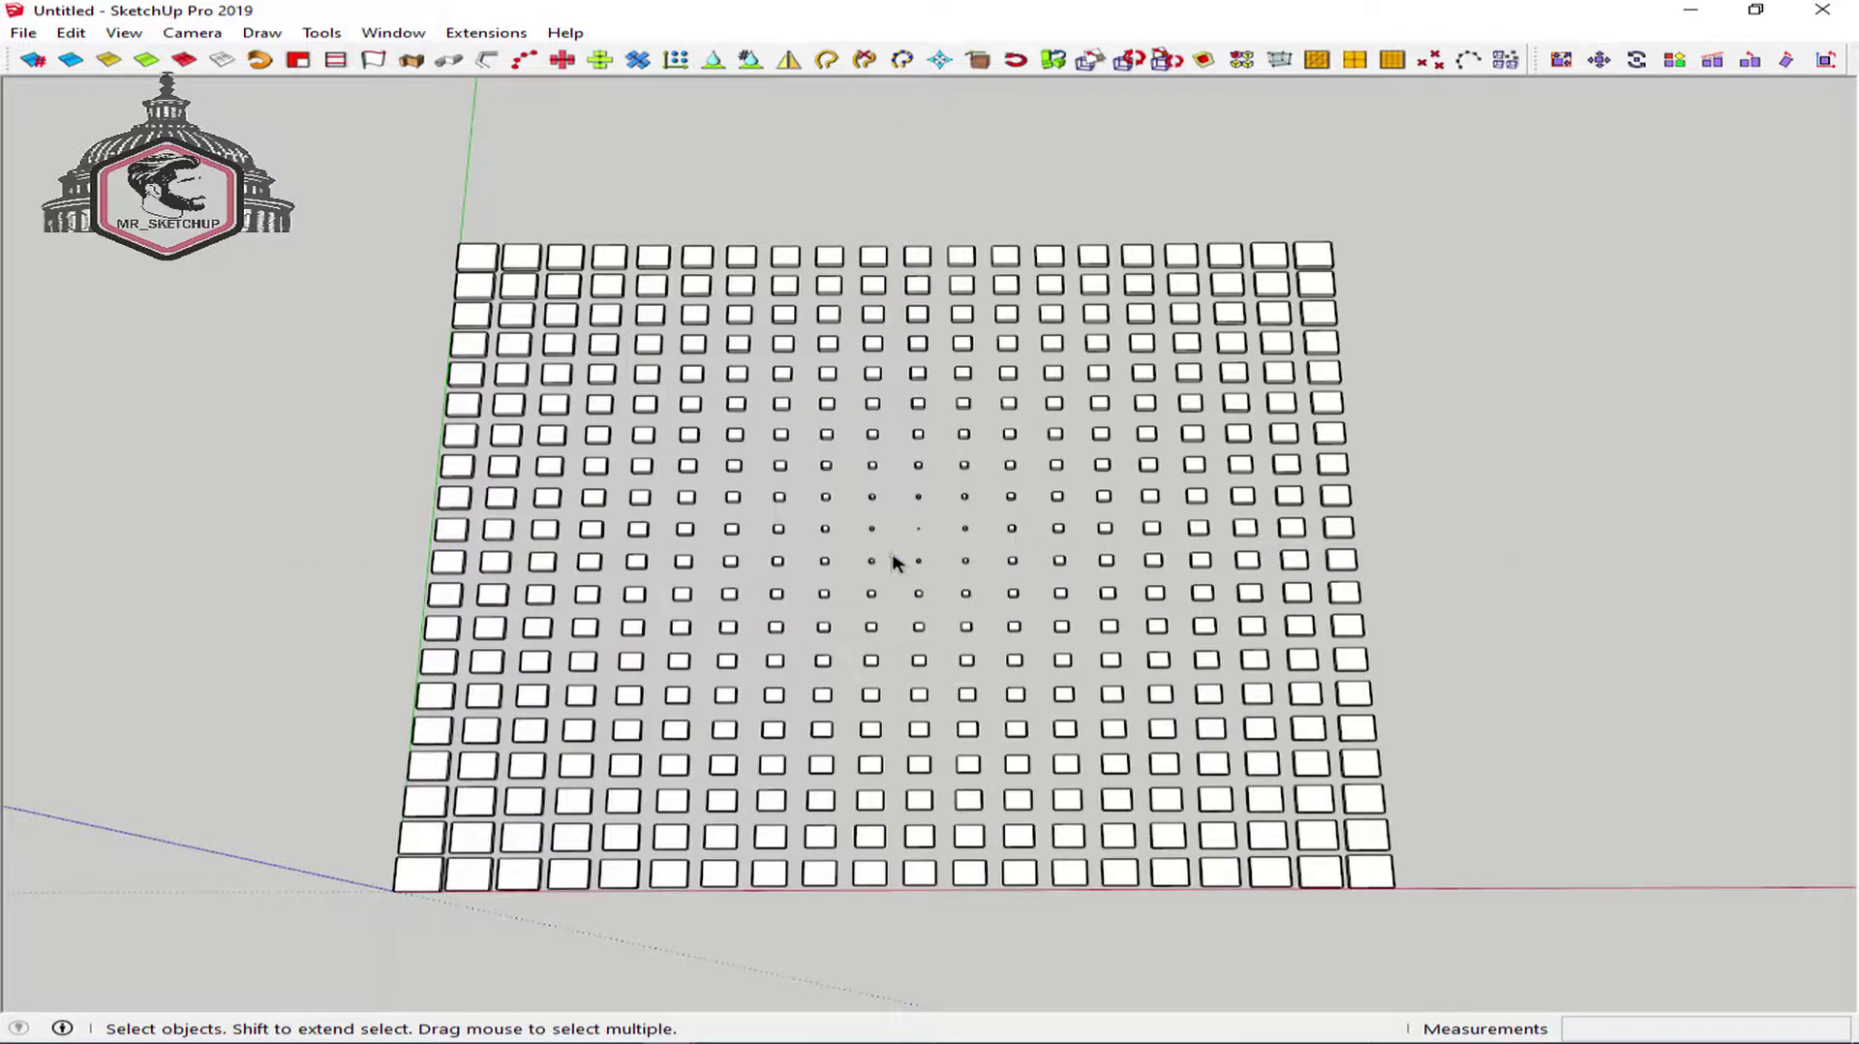
Step: In a parallel-projection top view, copy the first column of tiles along the red axis to the far end of the grid
middle_click_drag(999, 643, 979, 573)
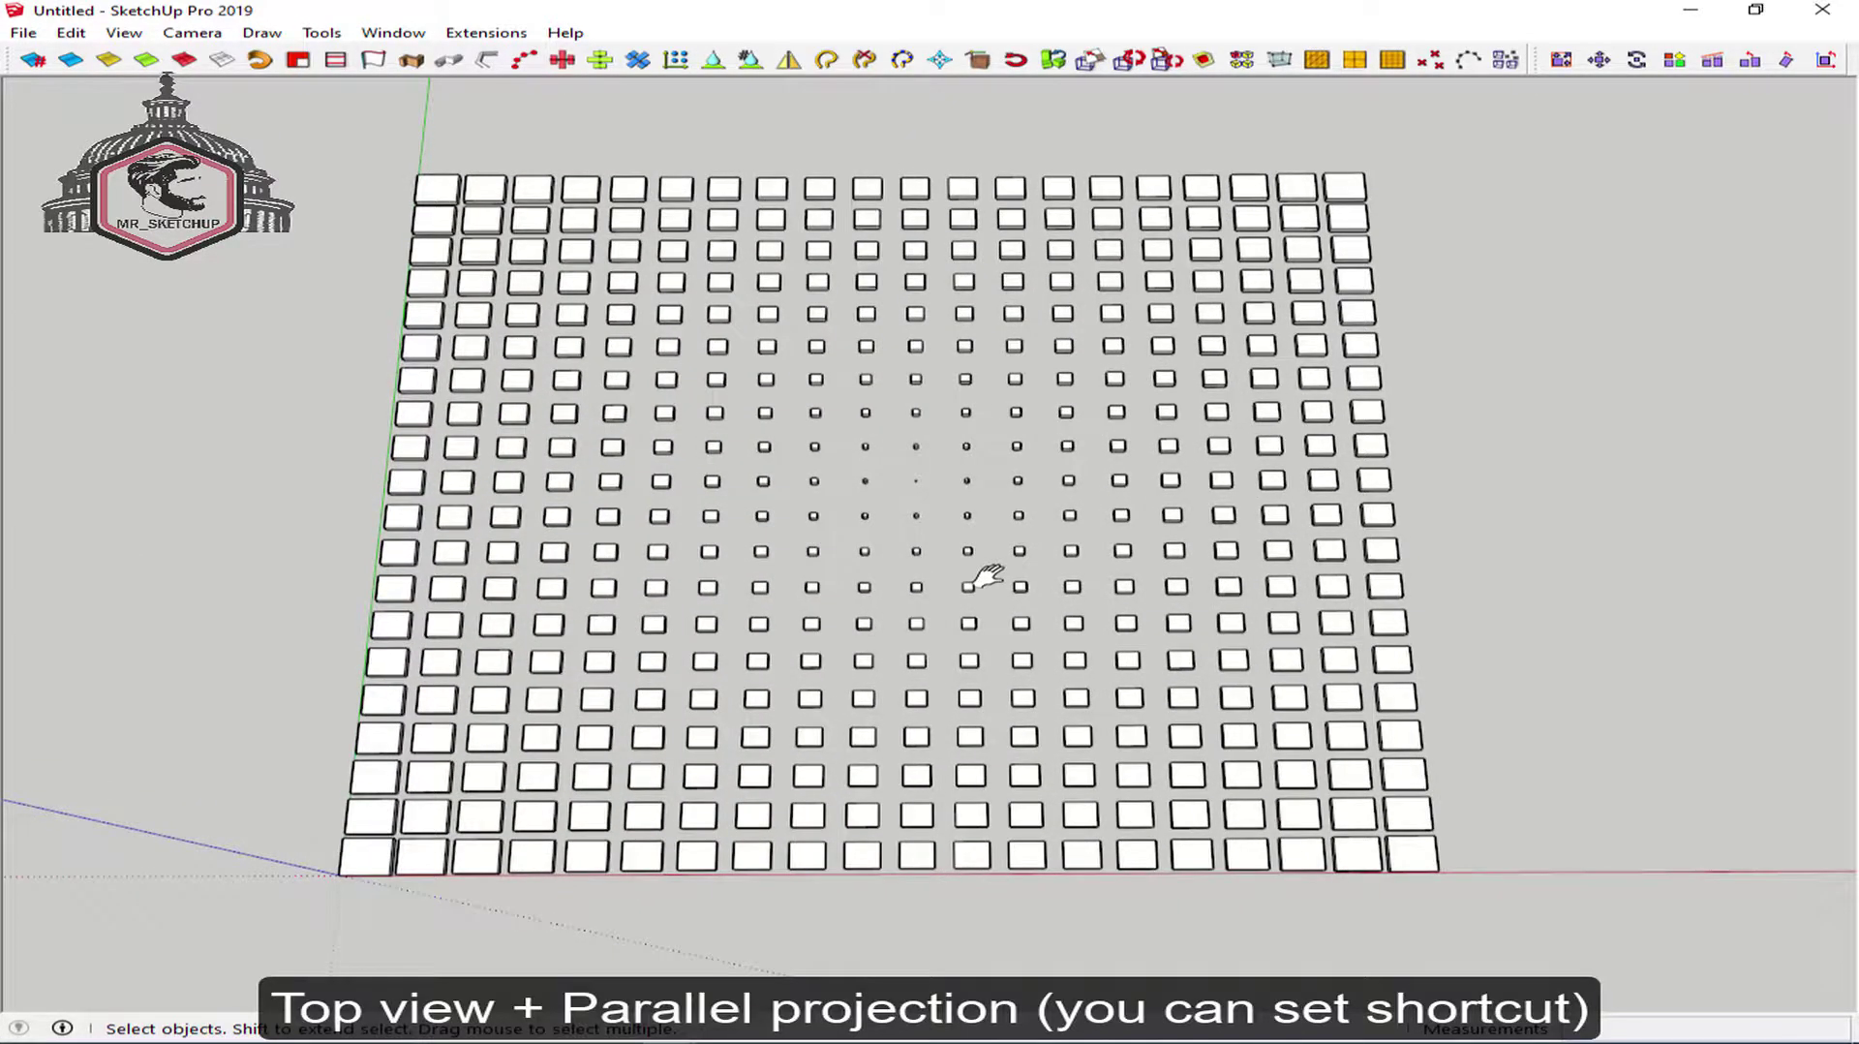
key("t")
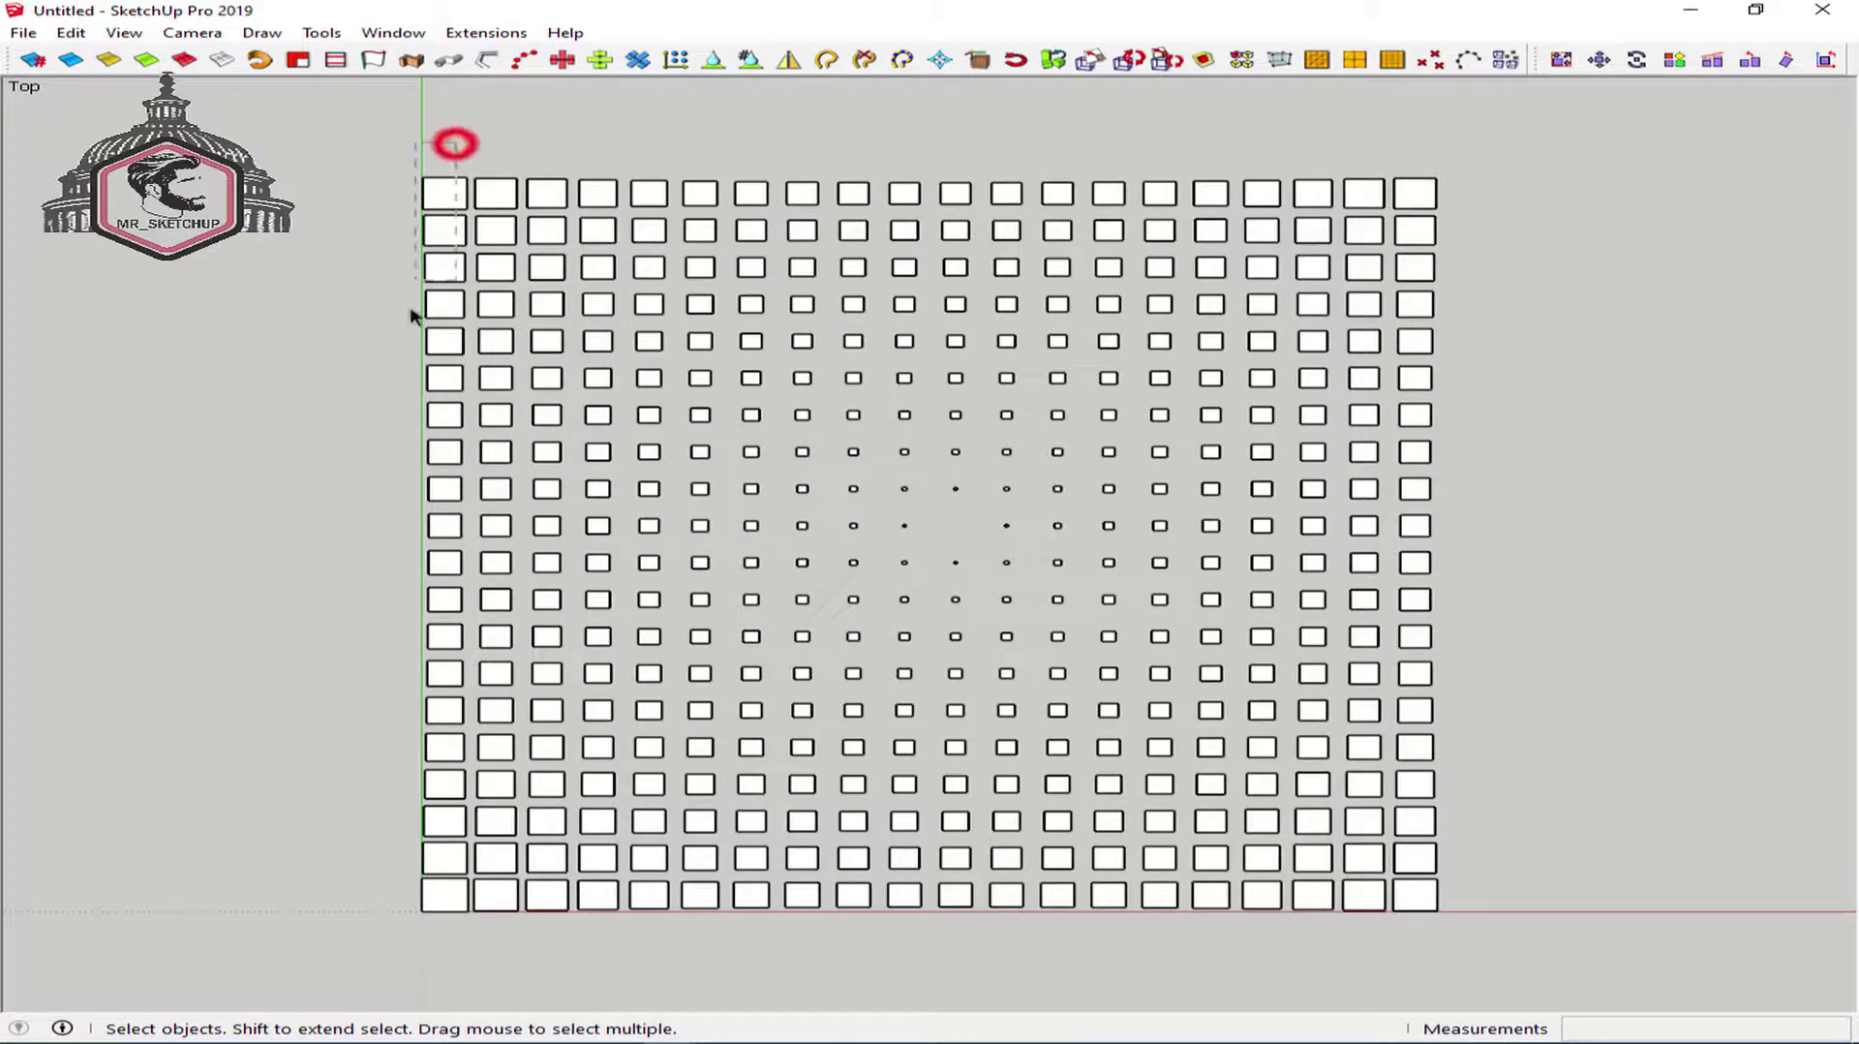
left_click_drag(387, 821, 383, 934)
key("m")
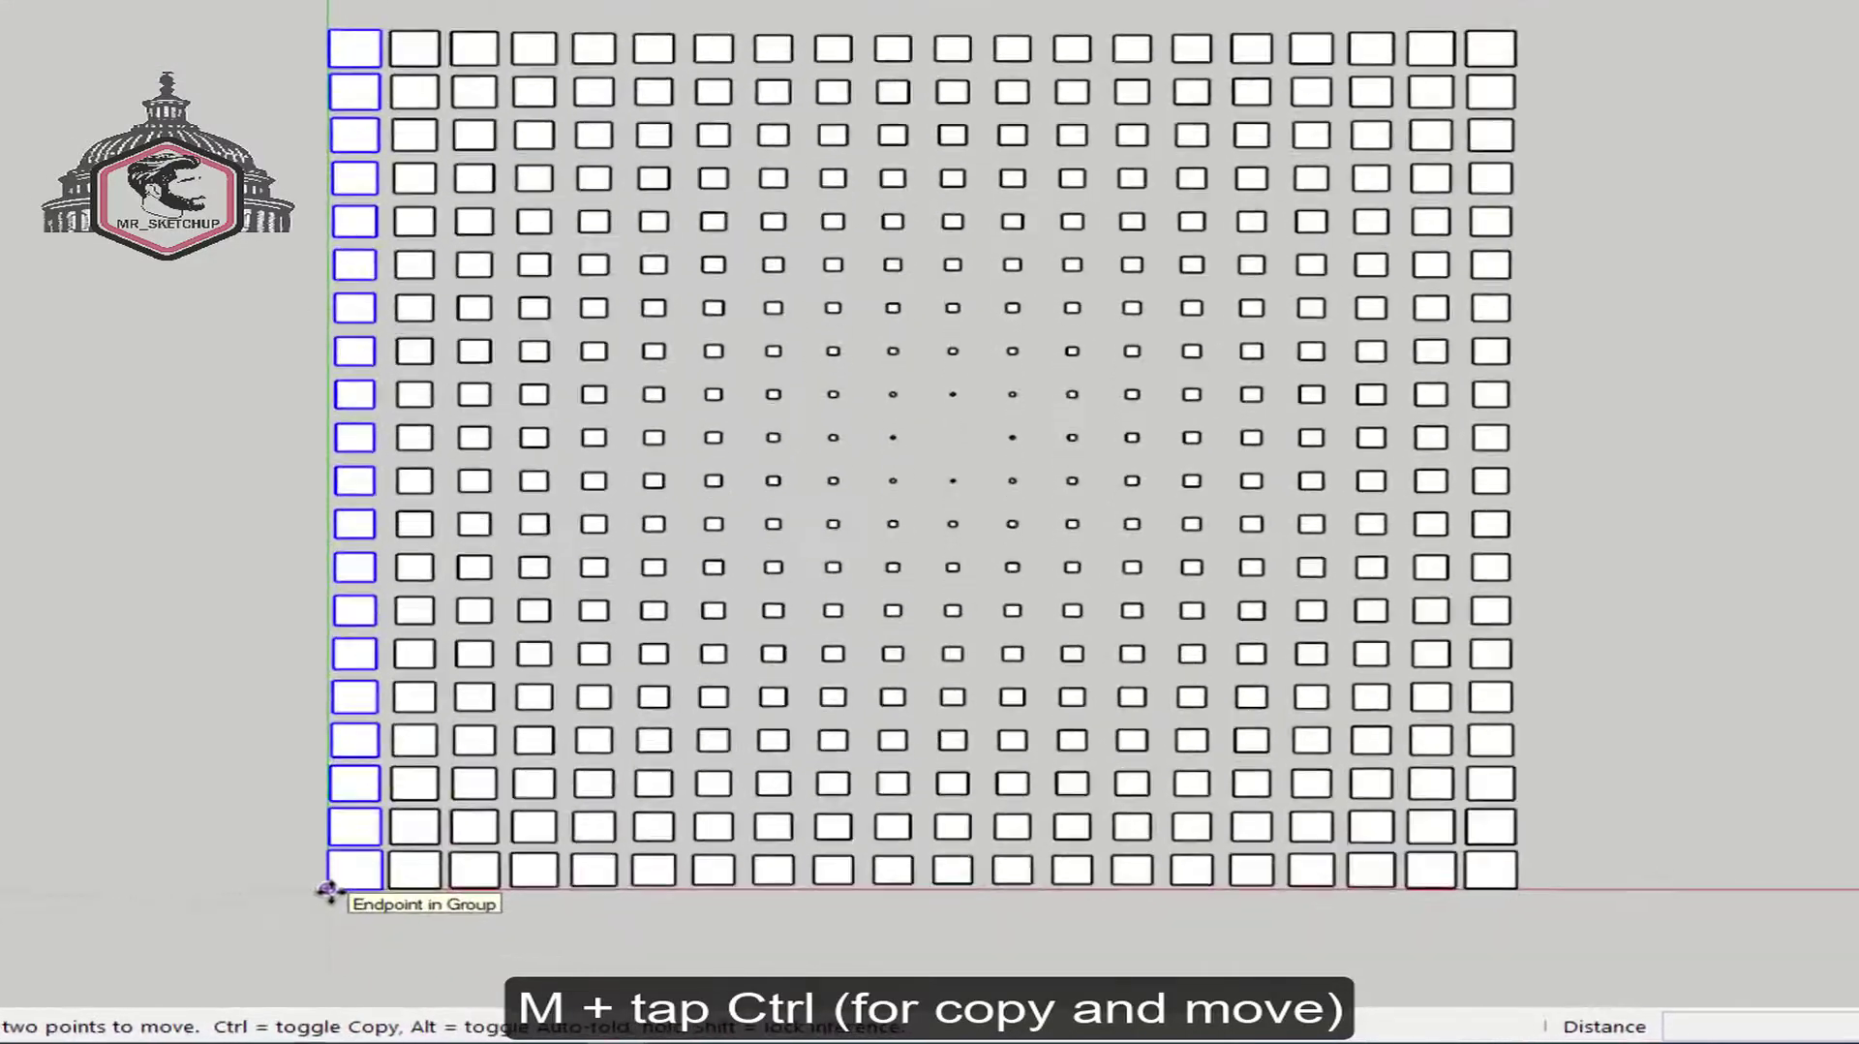
left_click(423, 911)
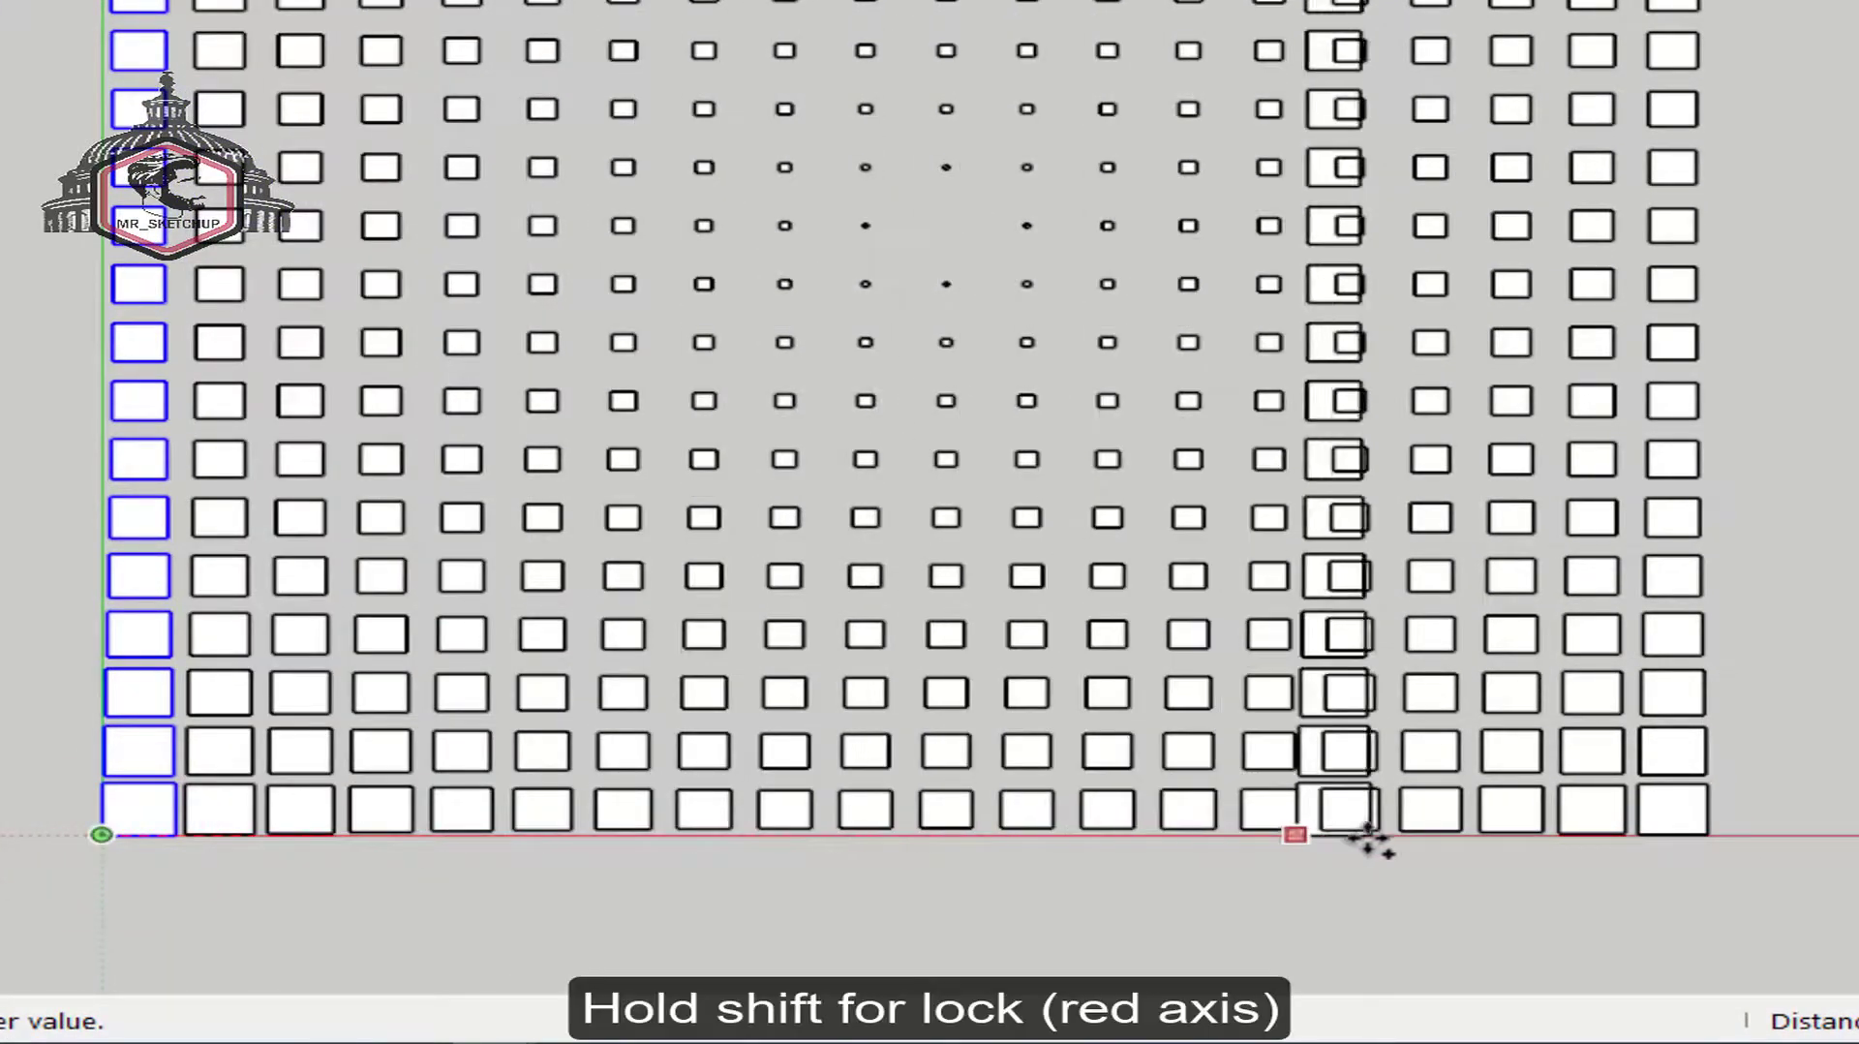
left_click(1709, 835)
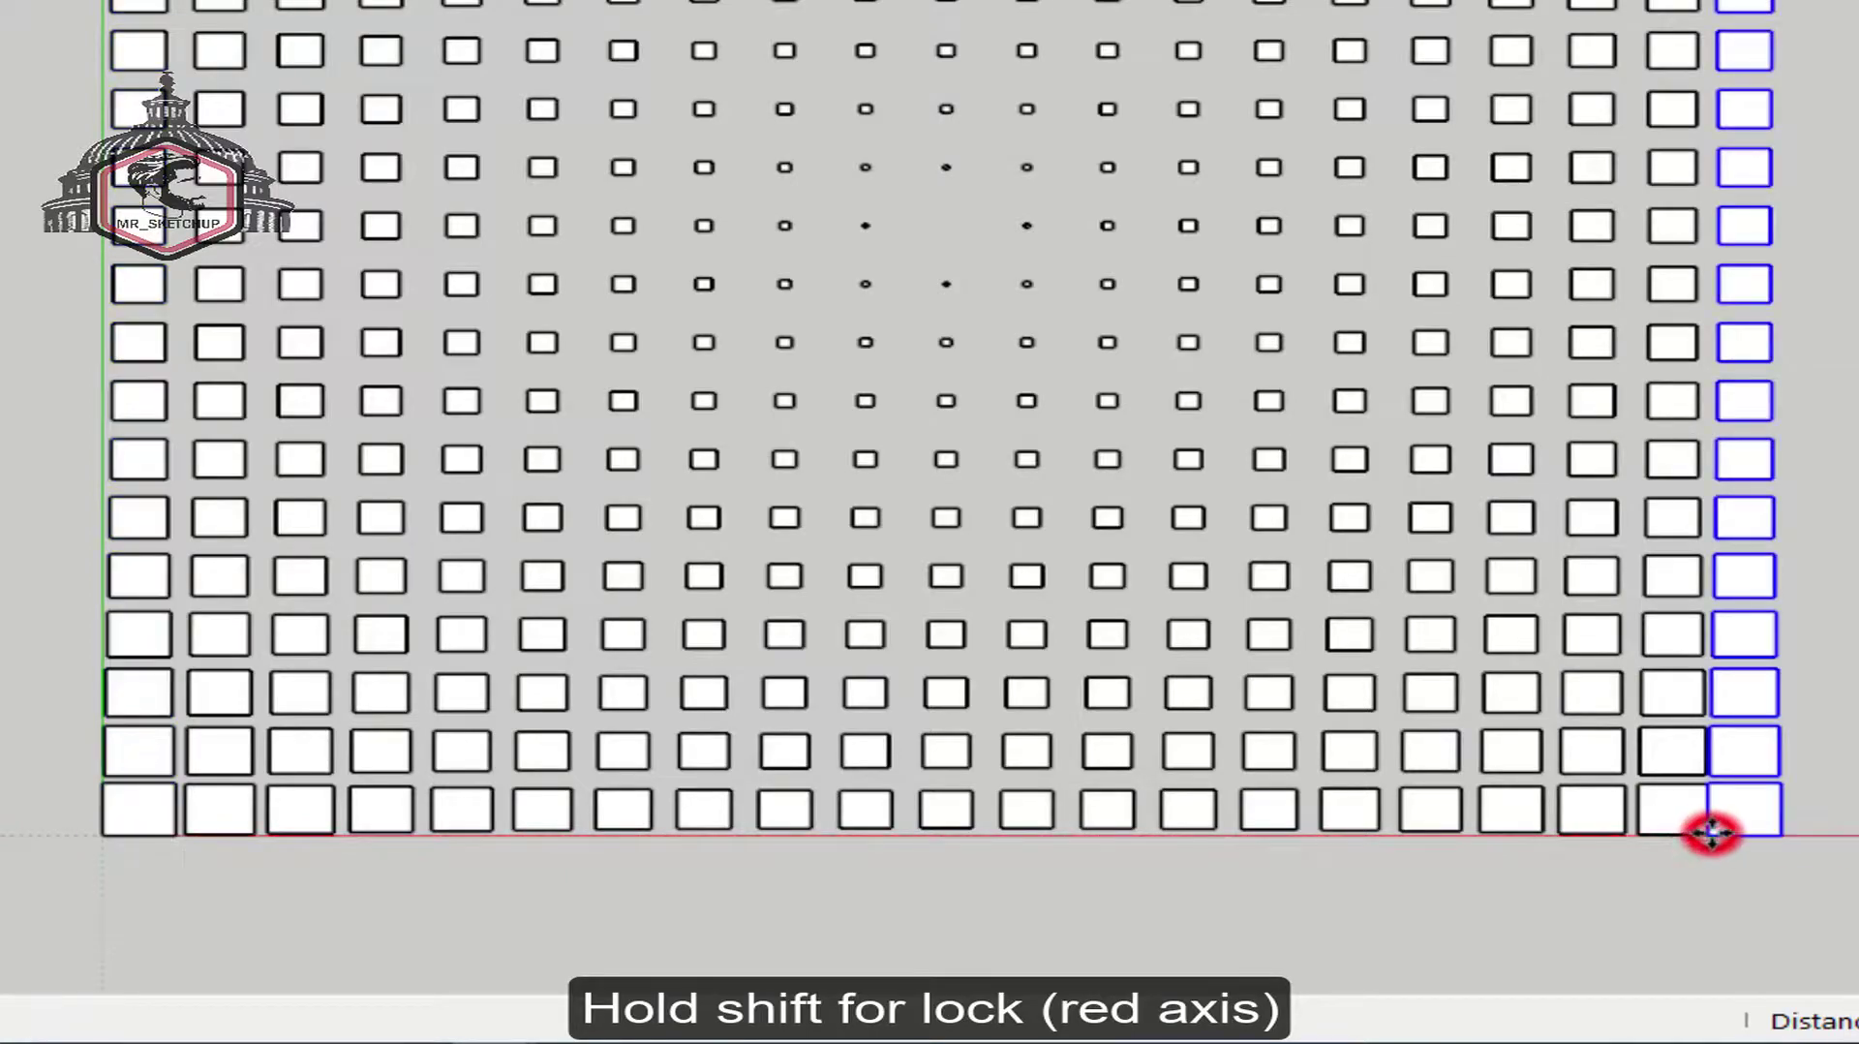
Step: Shift the copied column outward by the gap between the first two tiles of the bottom row
left_click(170, 837)
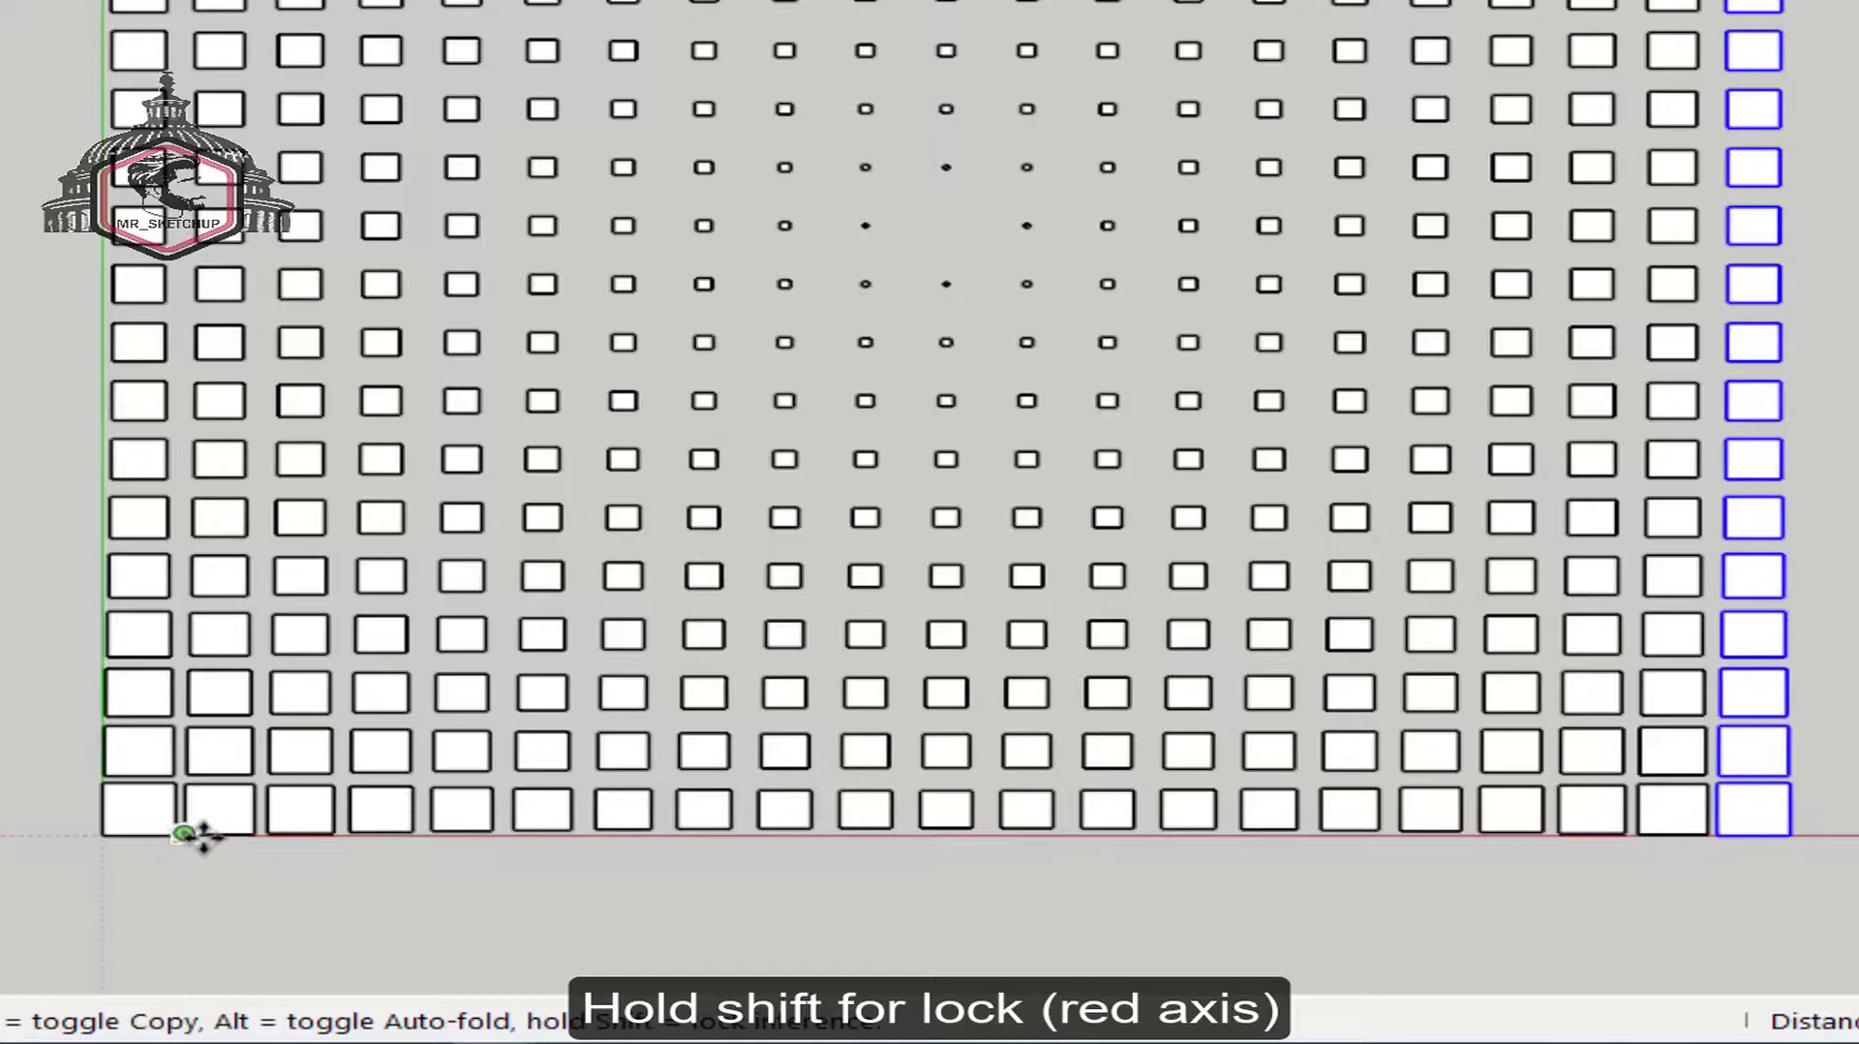
left_click(195, 833)
key("space")
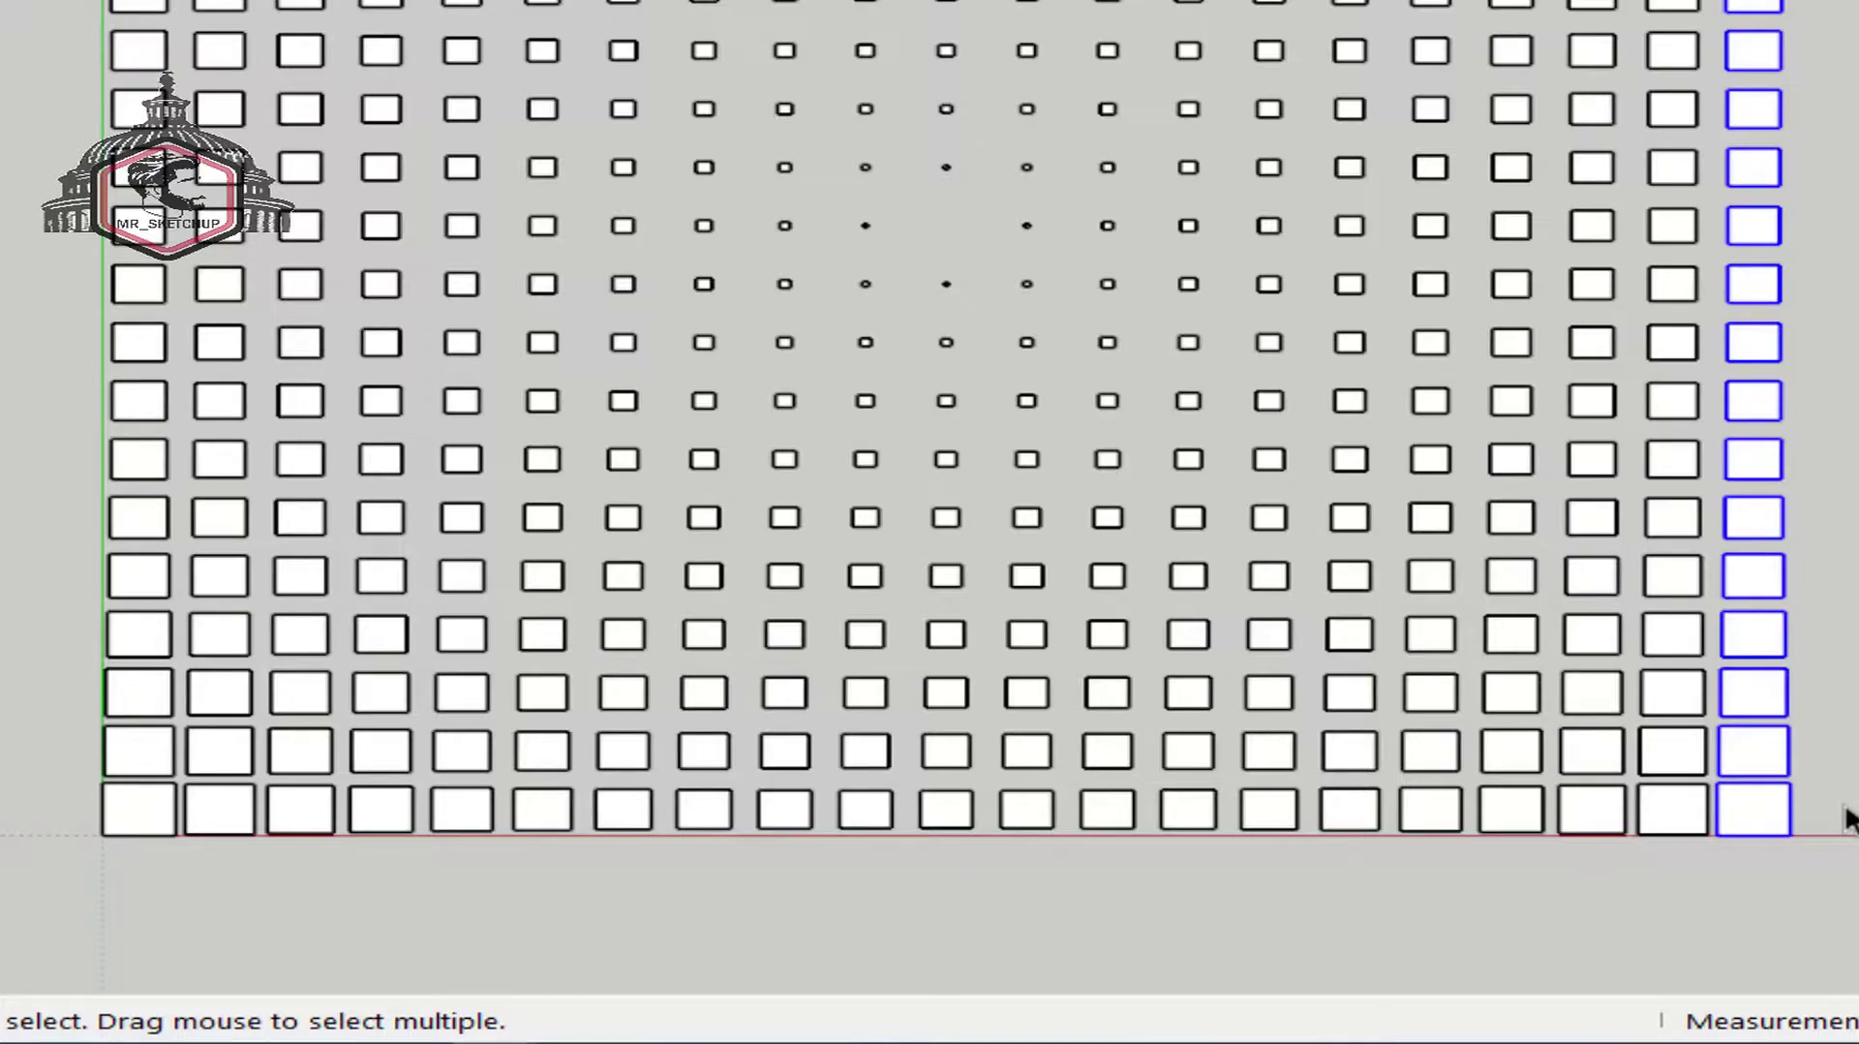
Step: Copy the bottom row of tiles along the green axis to just beyond the top row of the grid
left_click_drag(1507, 866, 15, 968)
key("m")
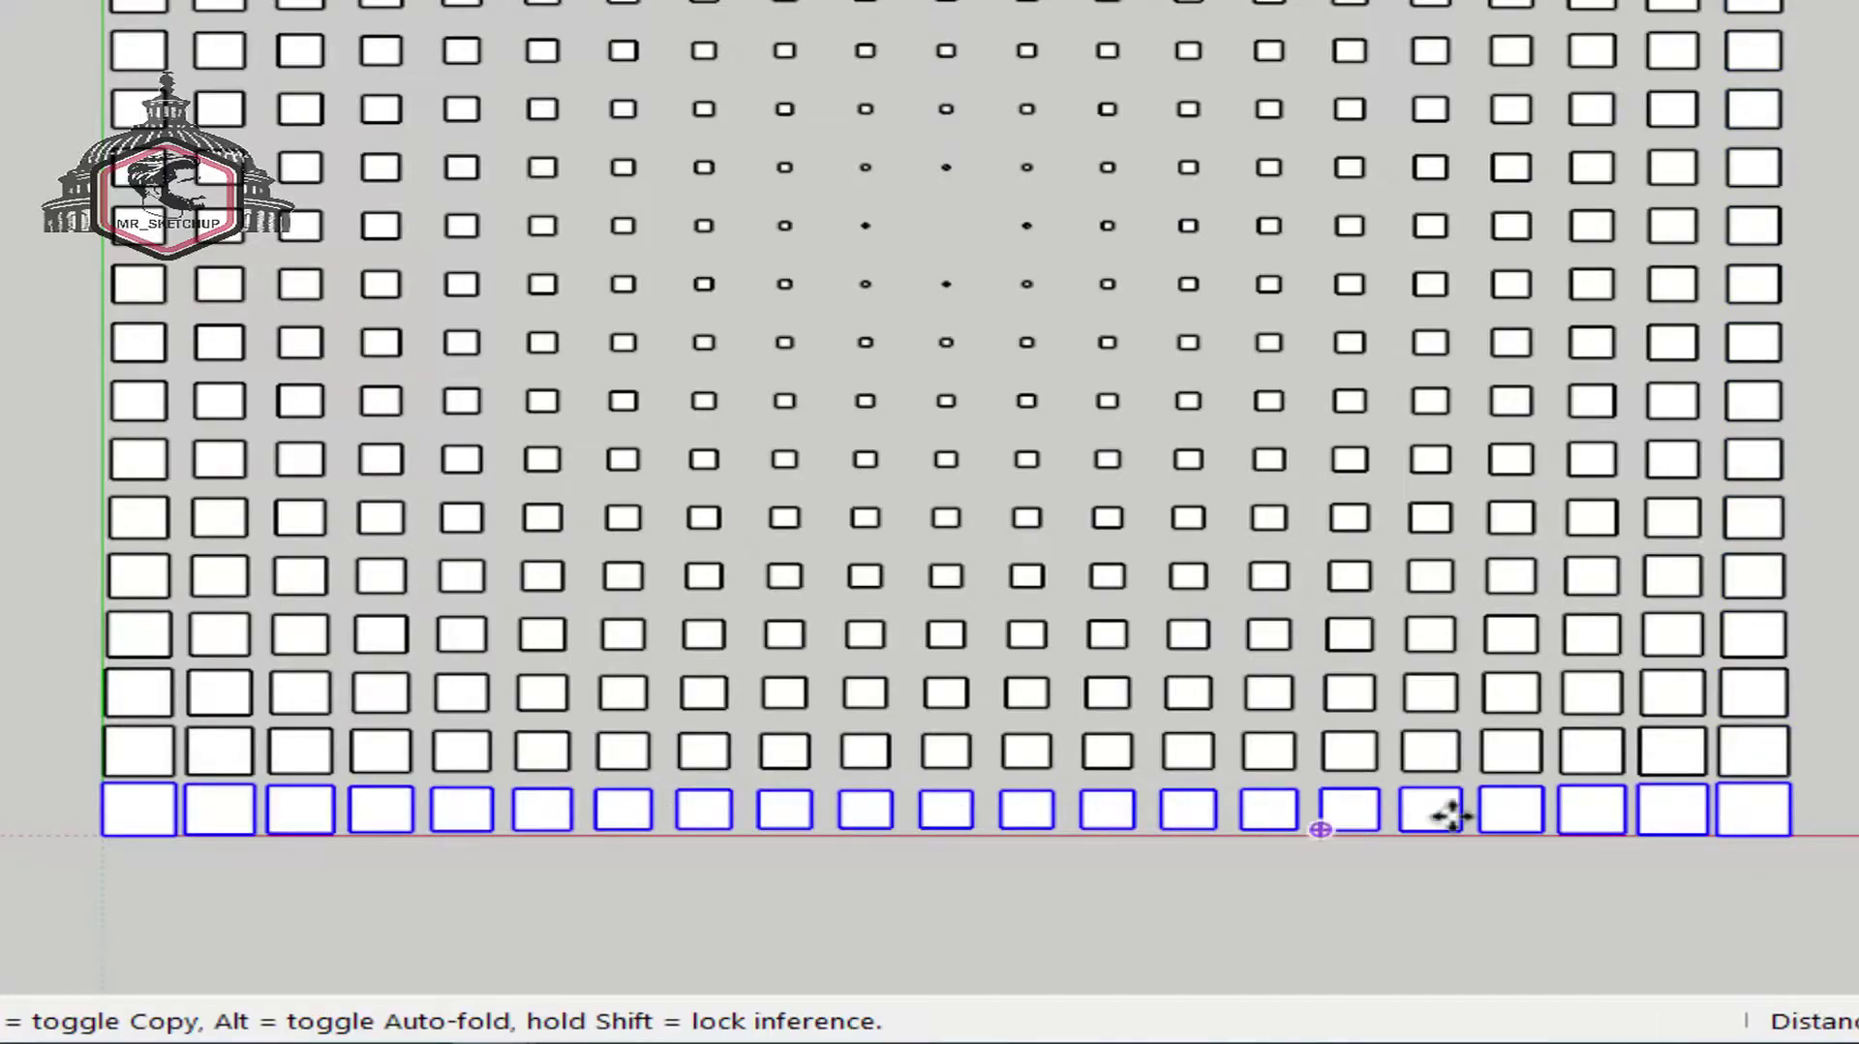
key("ctrl")
left_click(1790, 834)
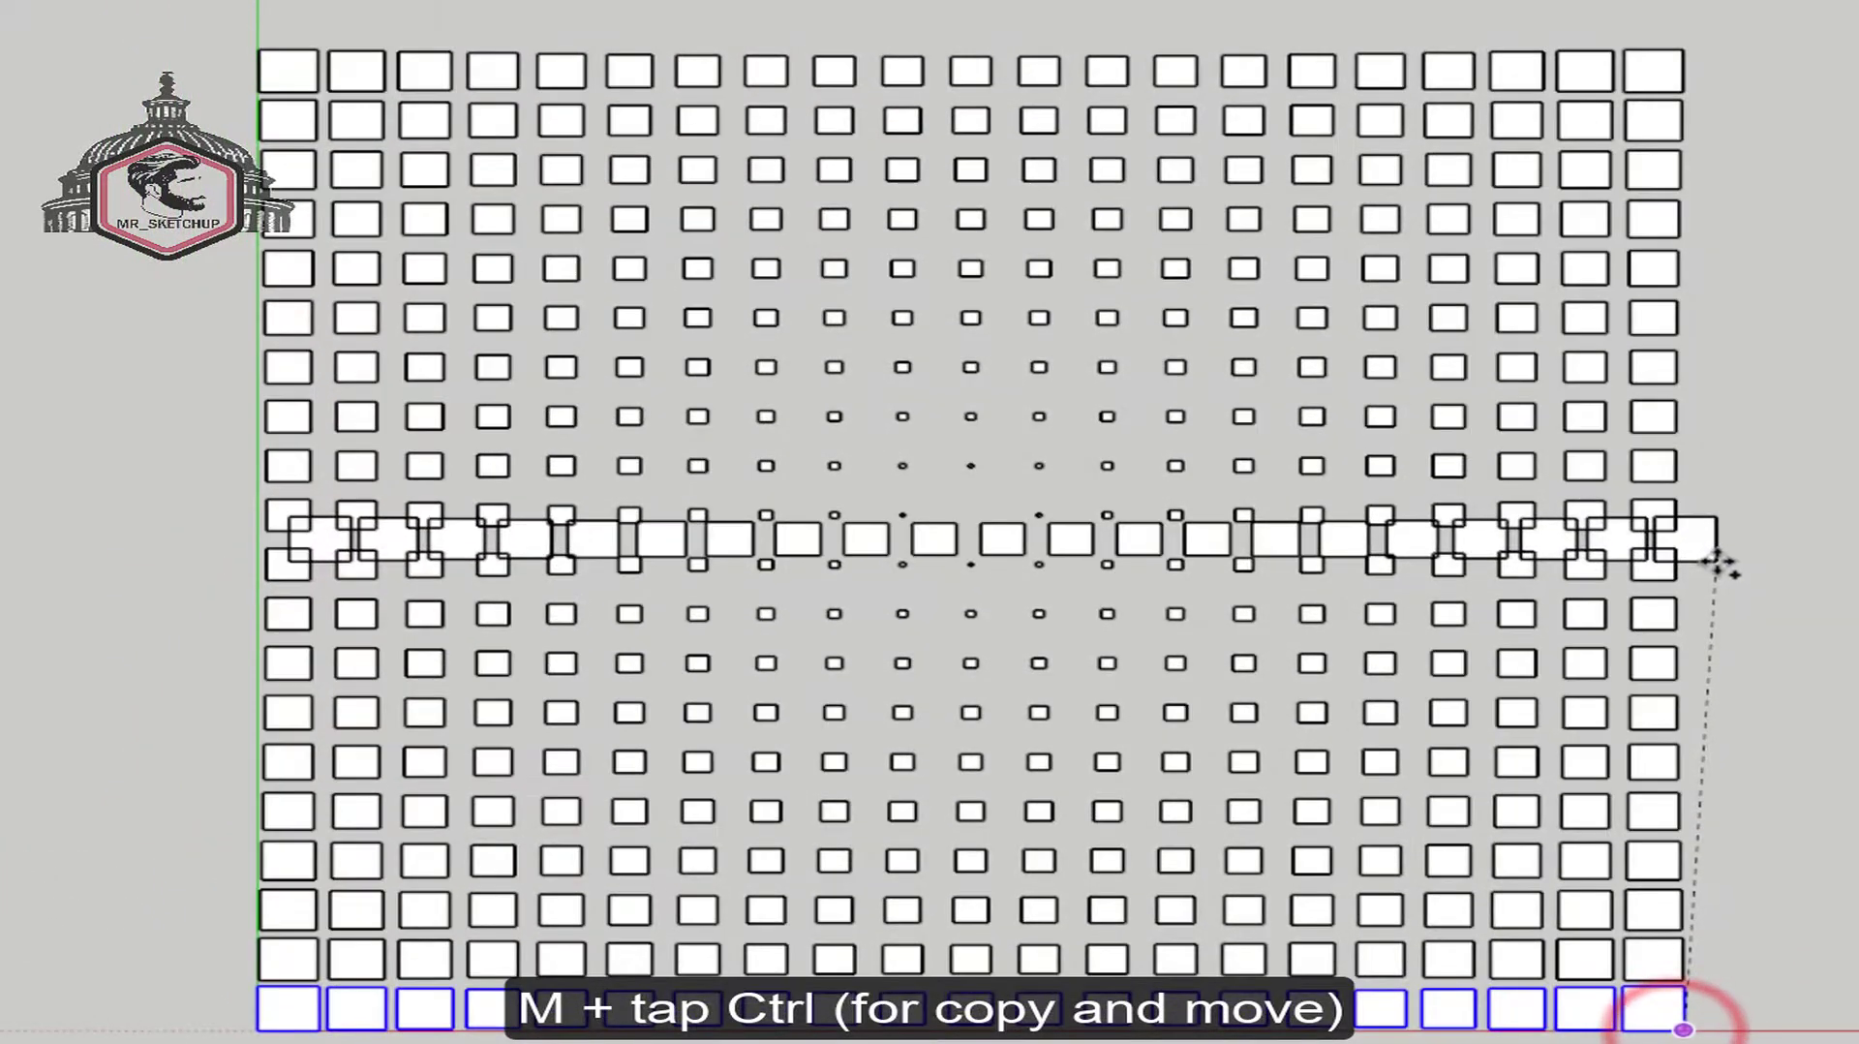
key("shift")
left_click(1685, 49)
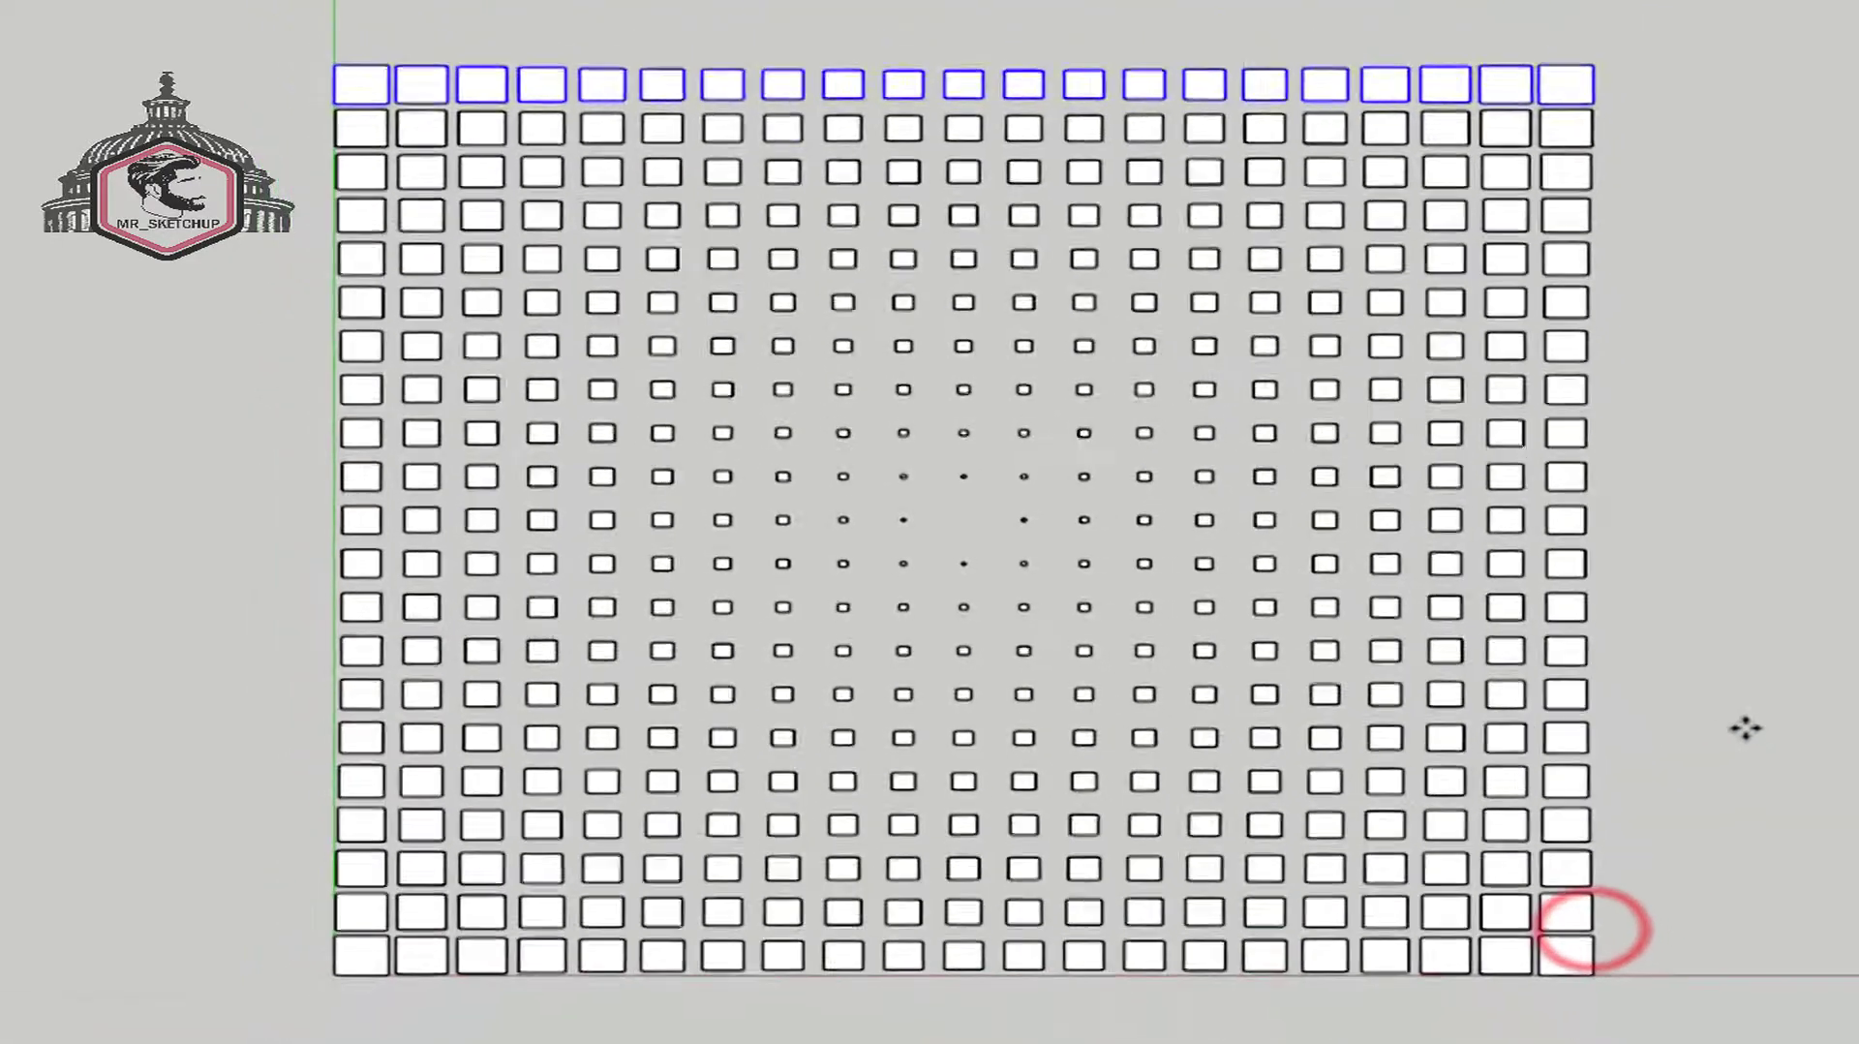
Step: Draw a horizontal rectangle about 23 m by 23 m over the whole tile grid, from the origin corner to the diagonally opposite corner
left_click(1855, 739)
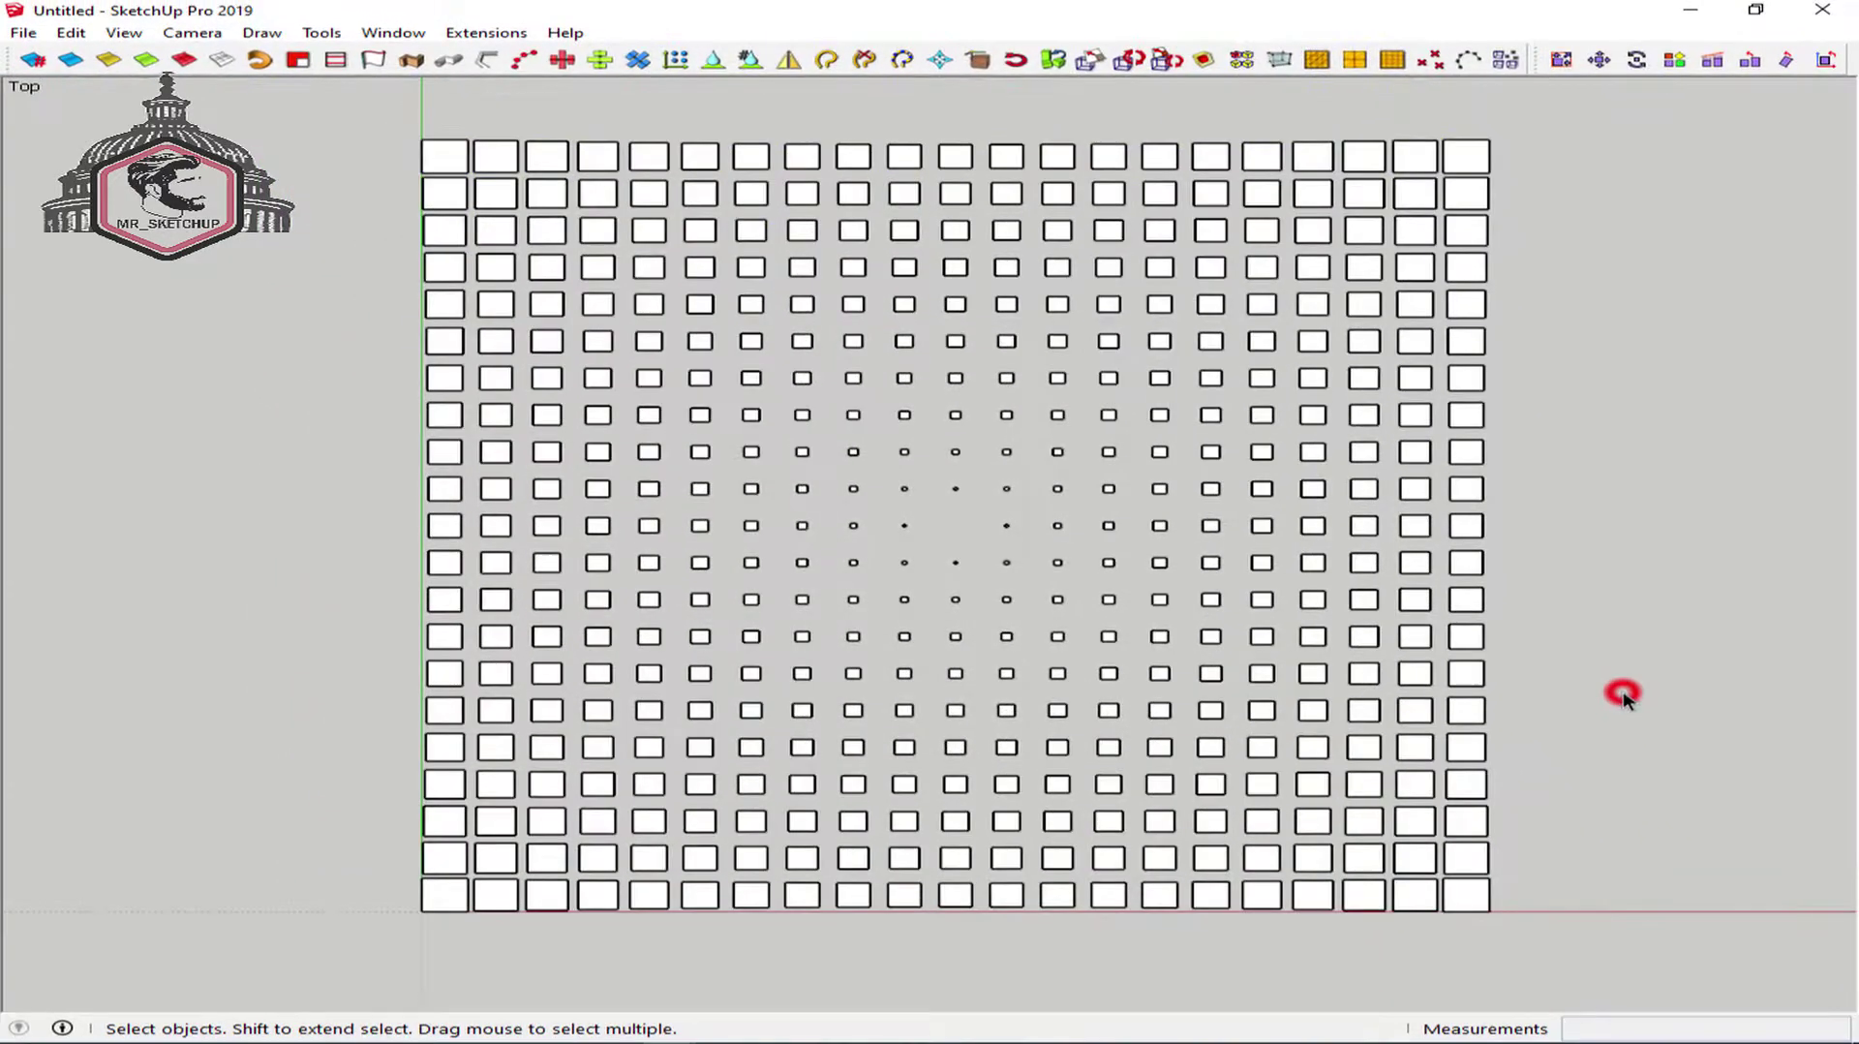
middle_click_drag(1554, 845, 1081, 562)
scroll(1081, 563, "up", 1)
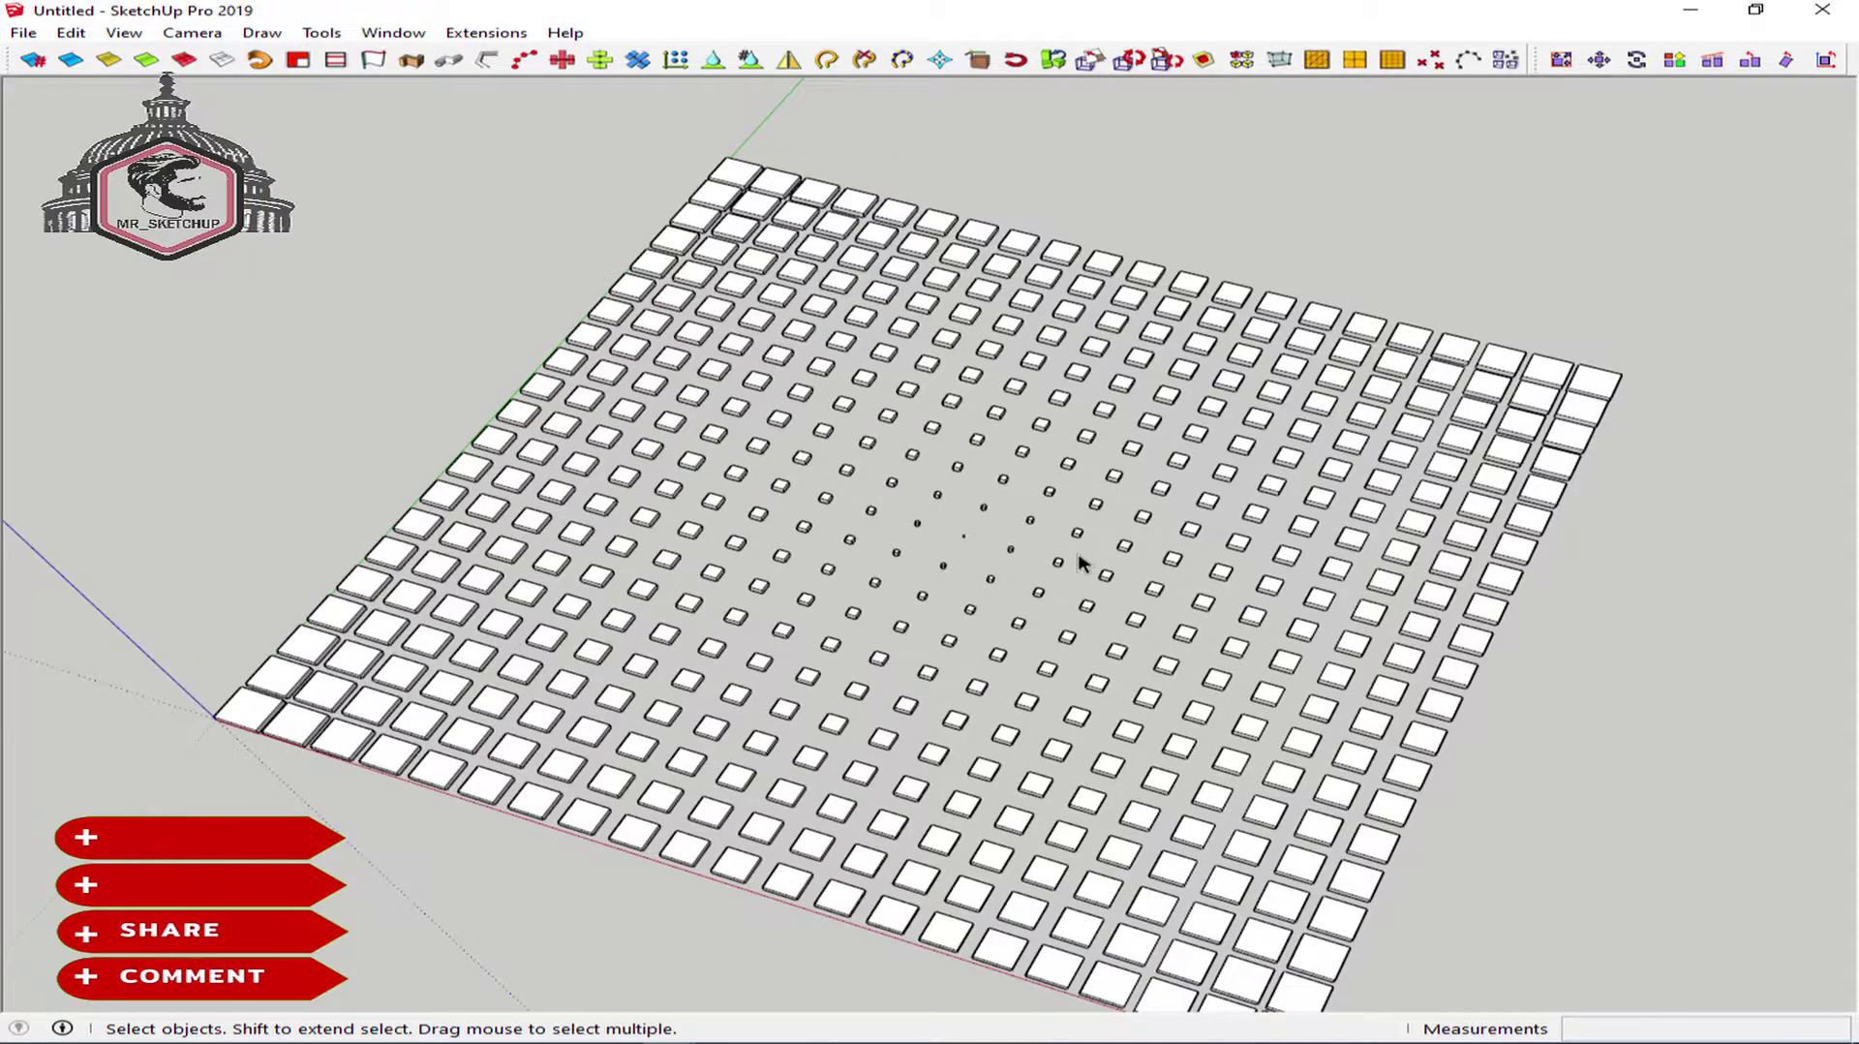
key("r")
left_click(214, 717)
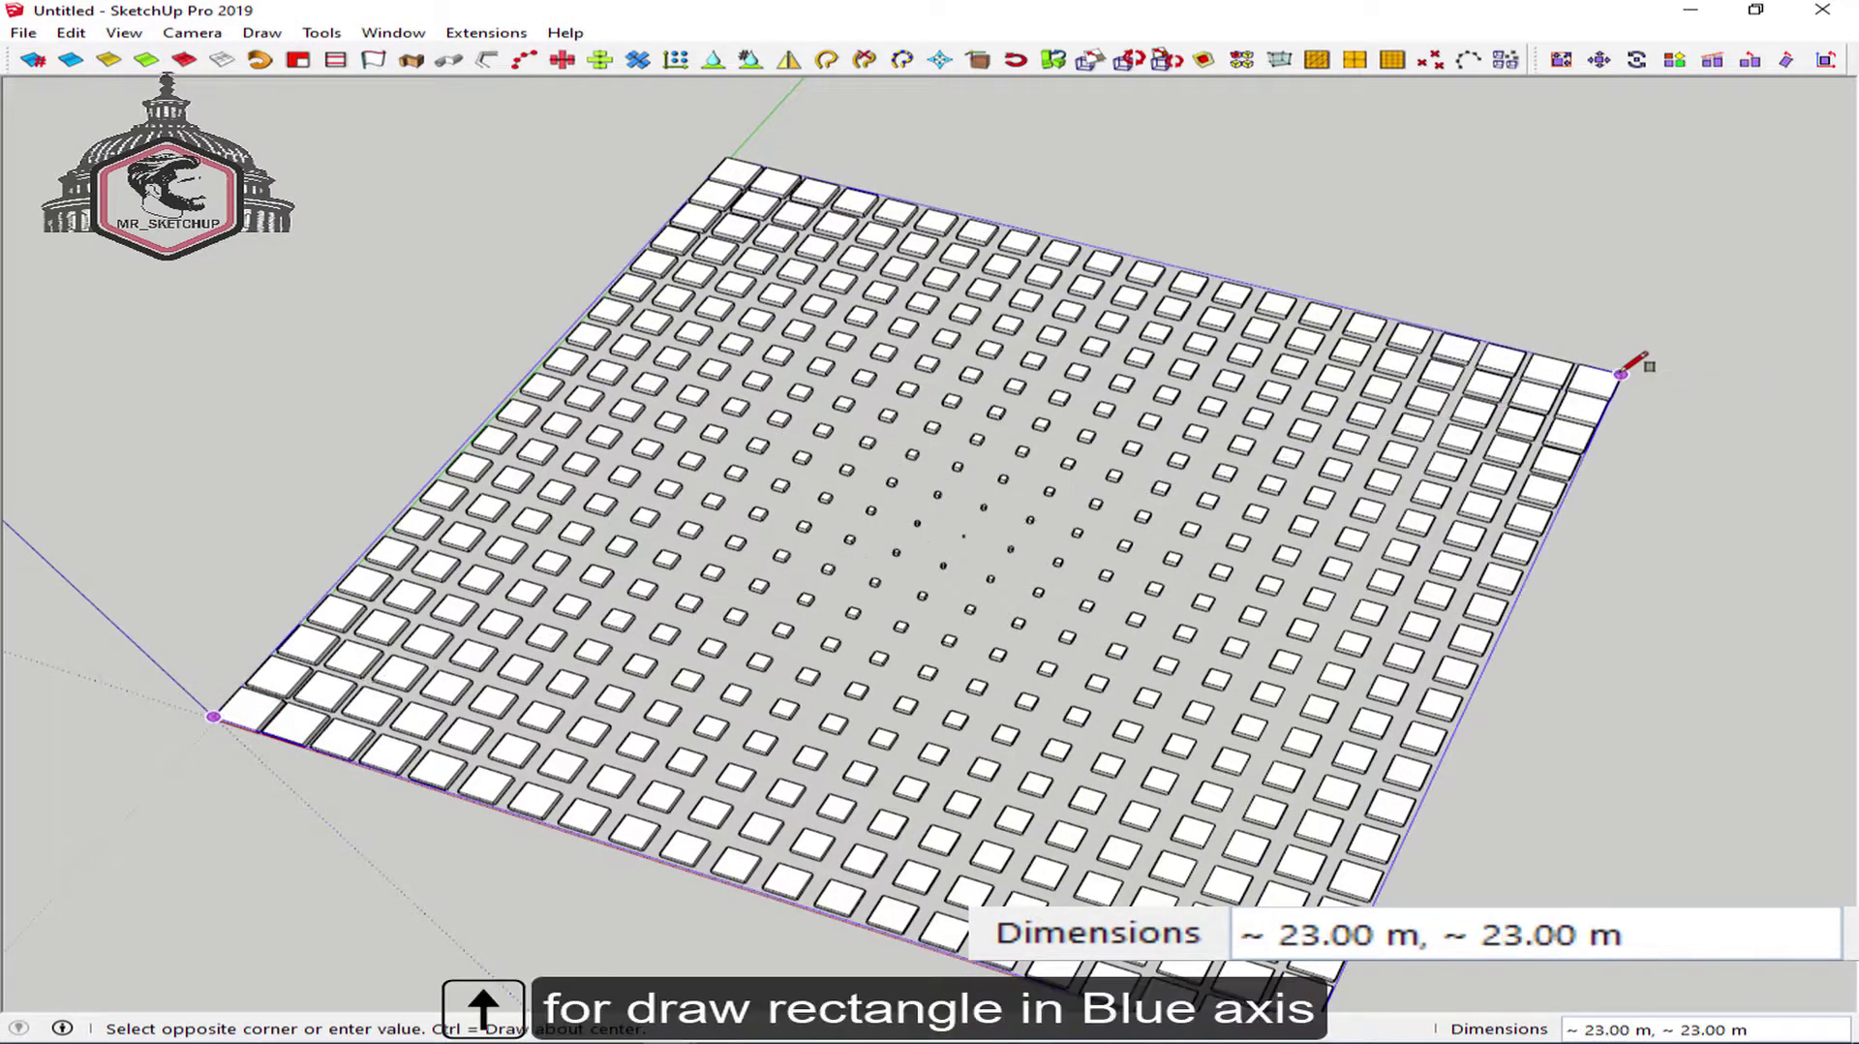
left_click(1618, 372)
middle_click_drag(1614, 369, 1113, 684)
key("space")
Step: Move the rectangle with its edges down to the underside of the tiles, and delete the tiny centre tile
scroll(935, 812, "up", 1)
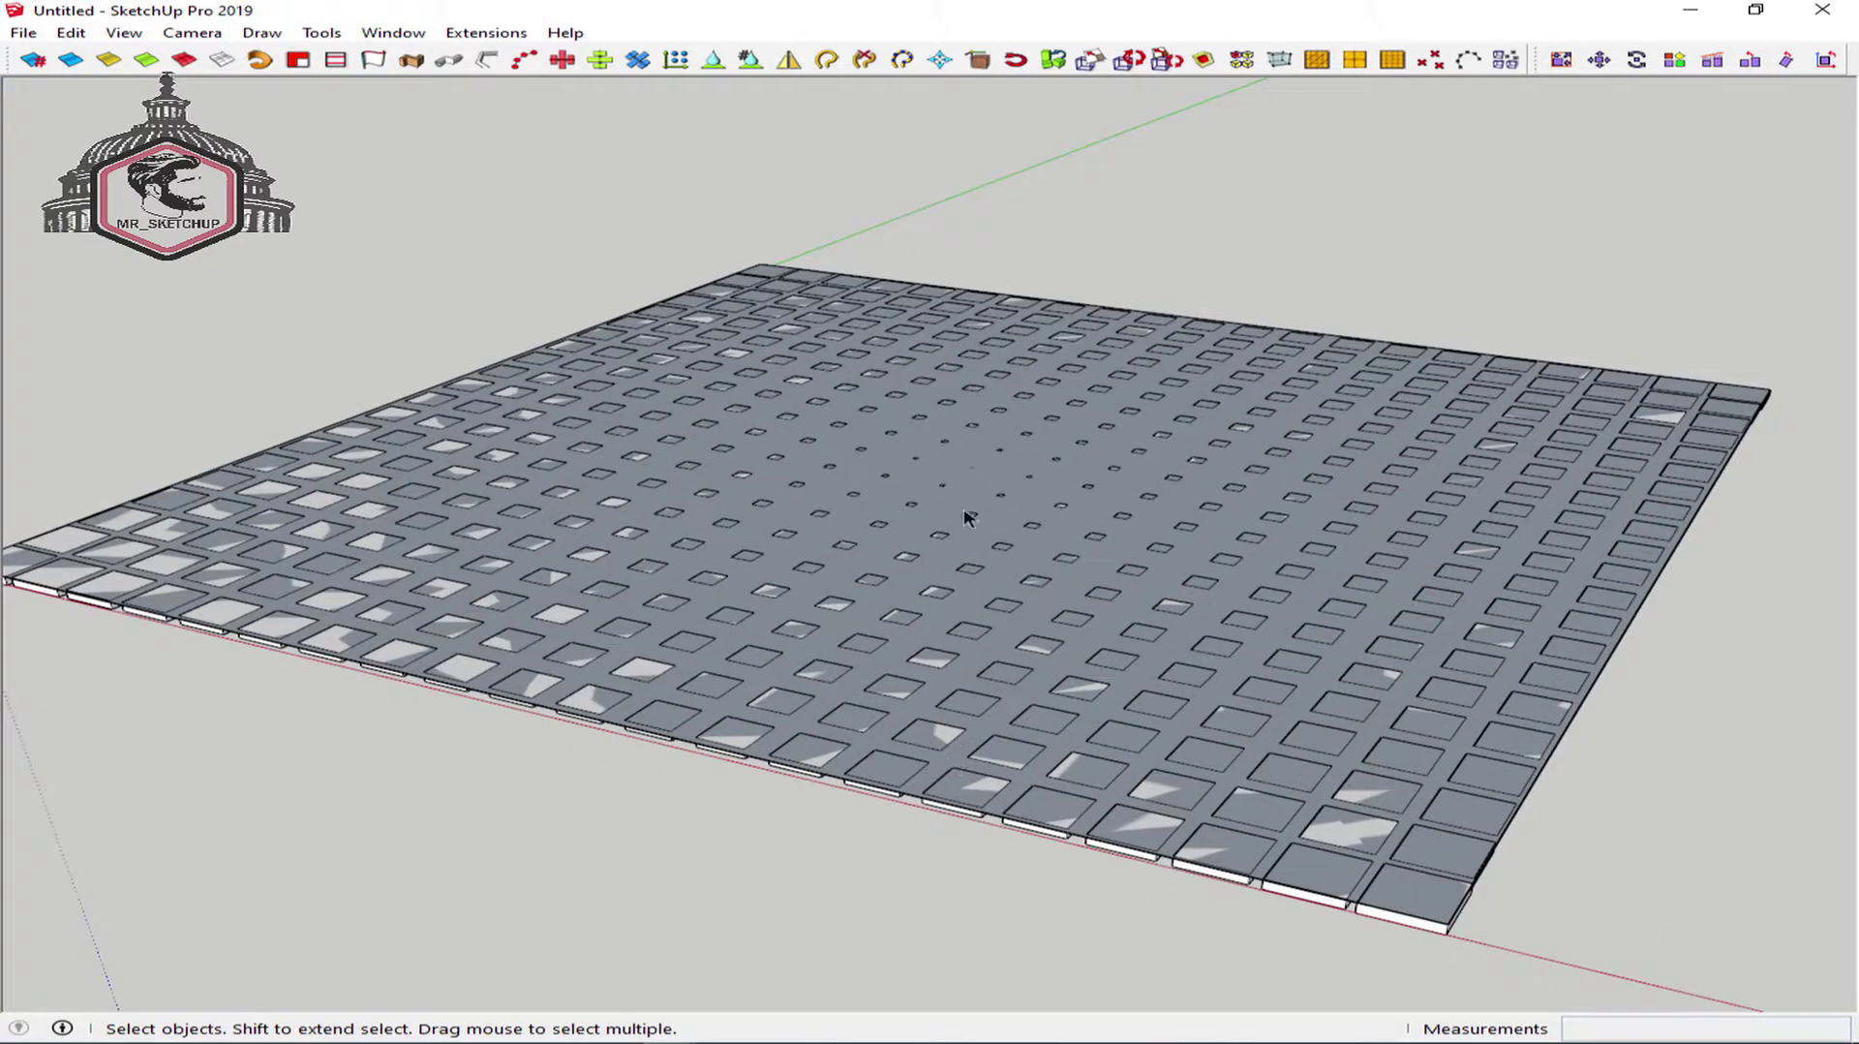
triple_click(997, 489)
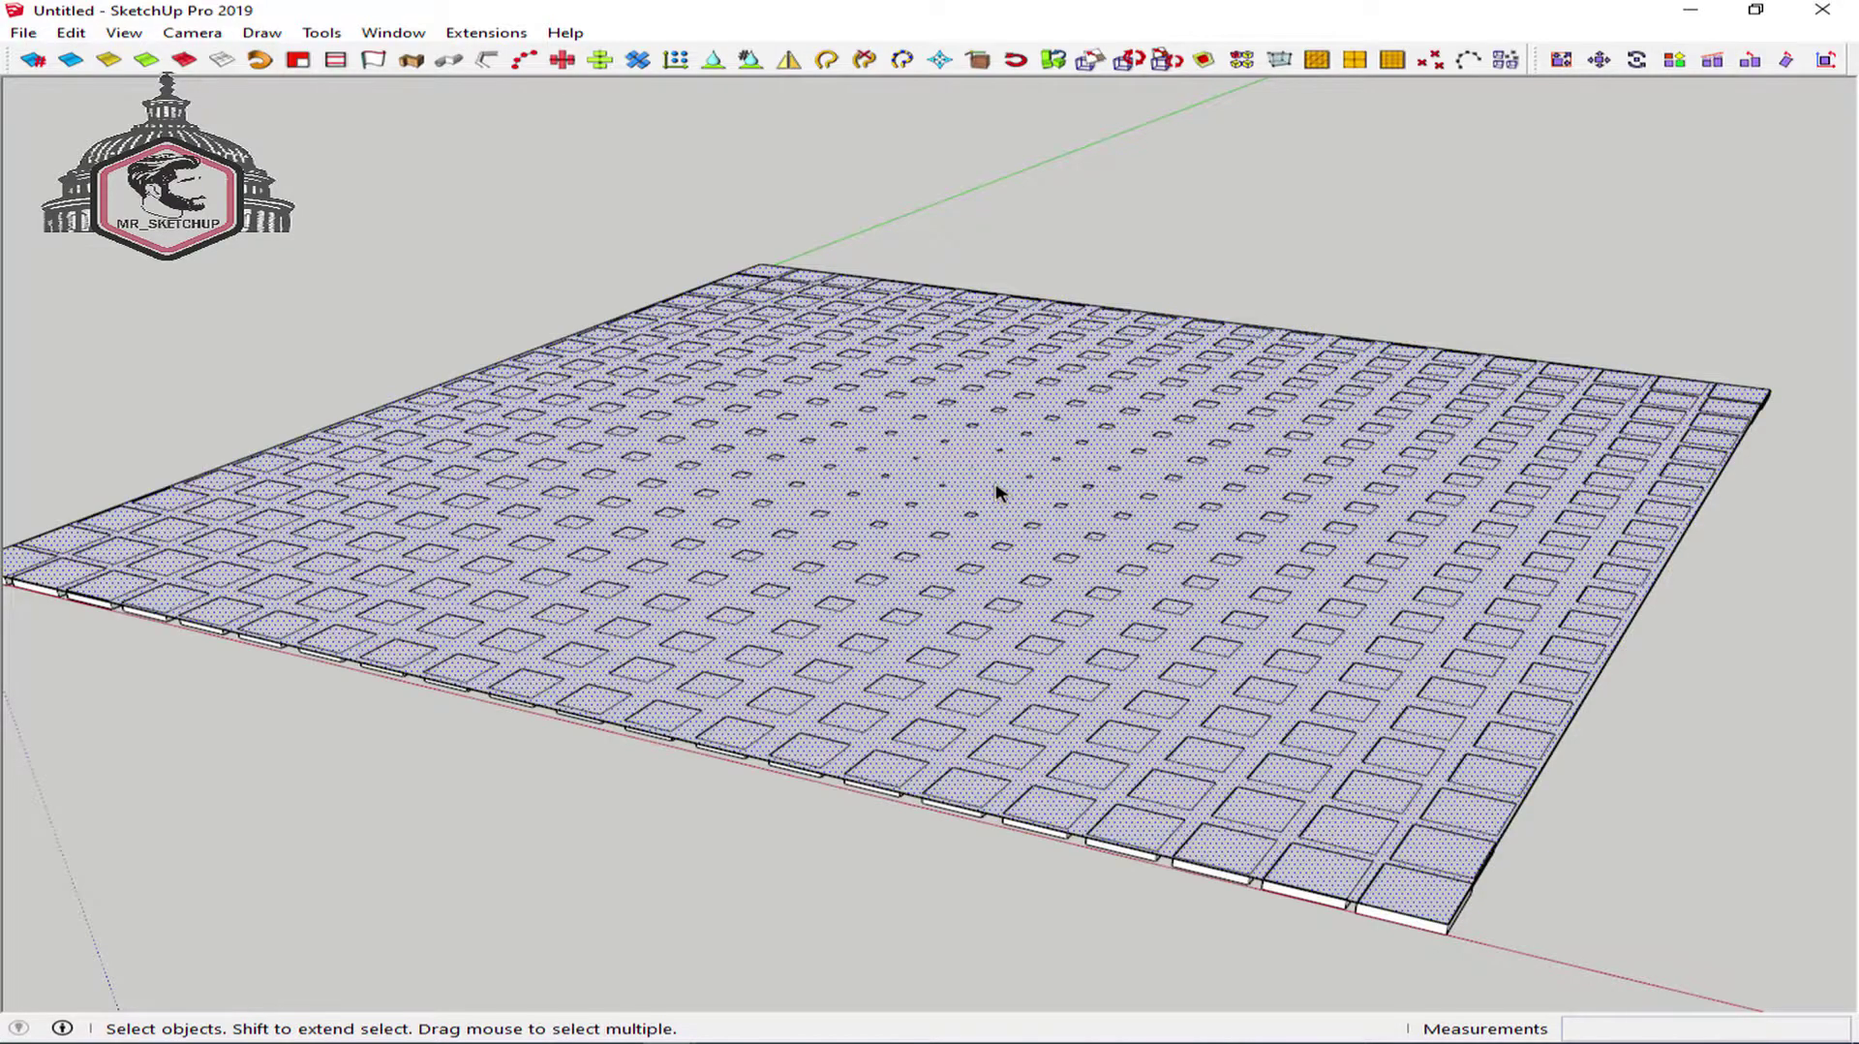
key("m")
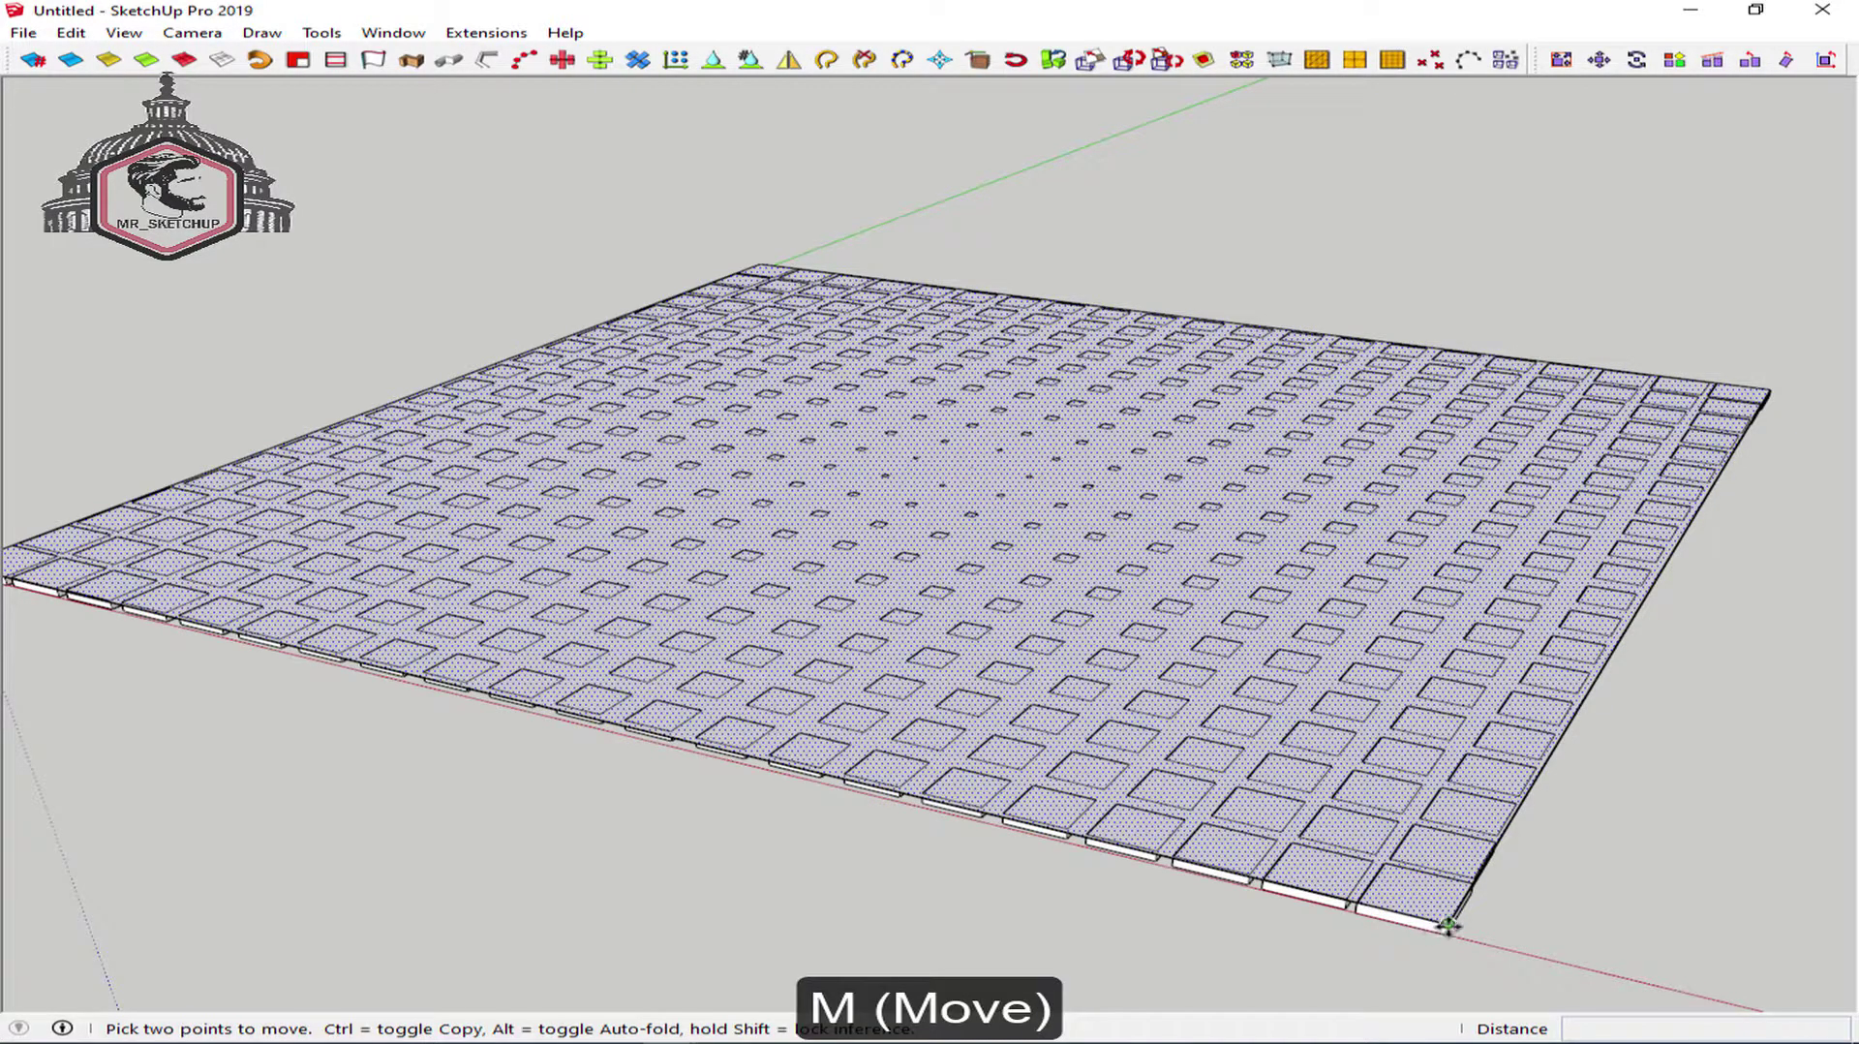
scroll(1447, 927, "up", 2)
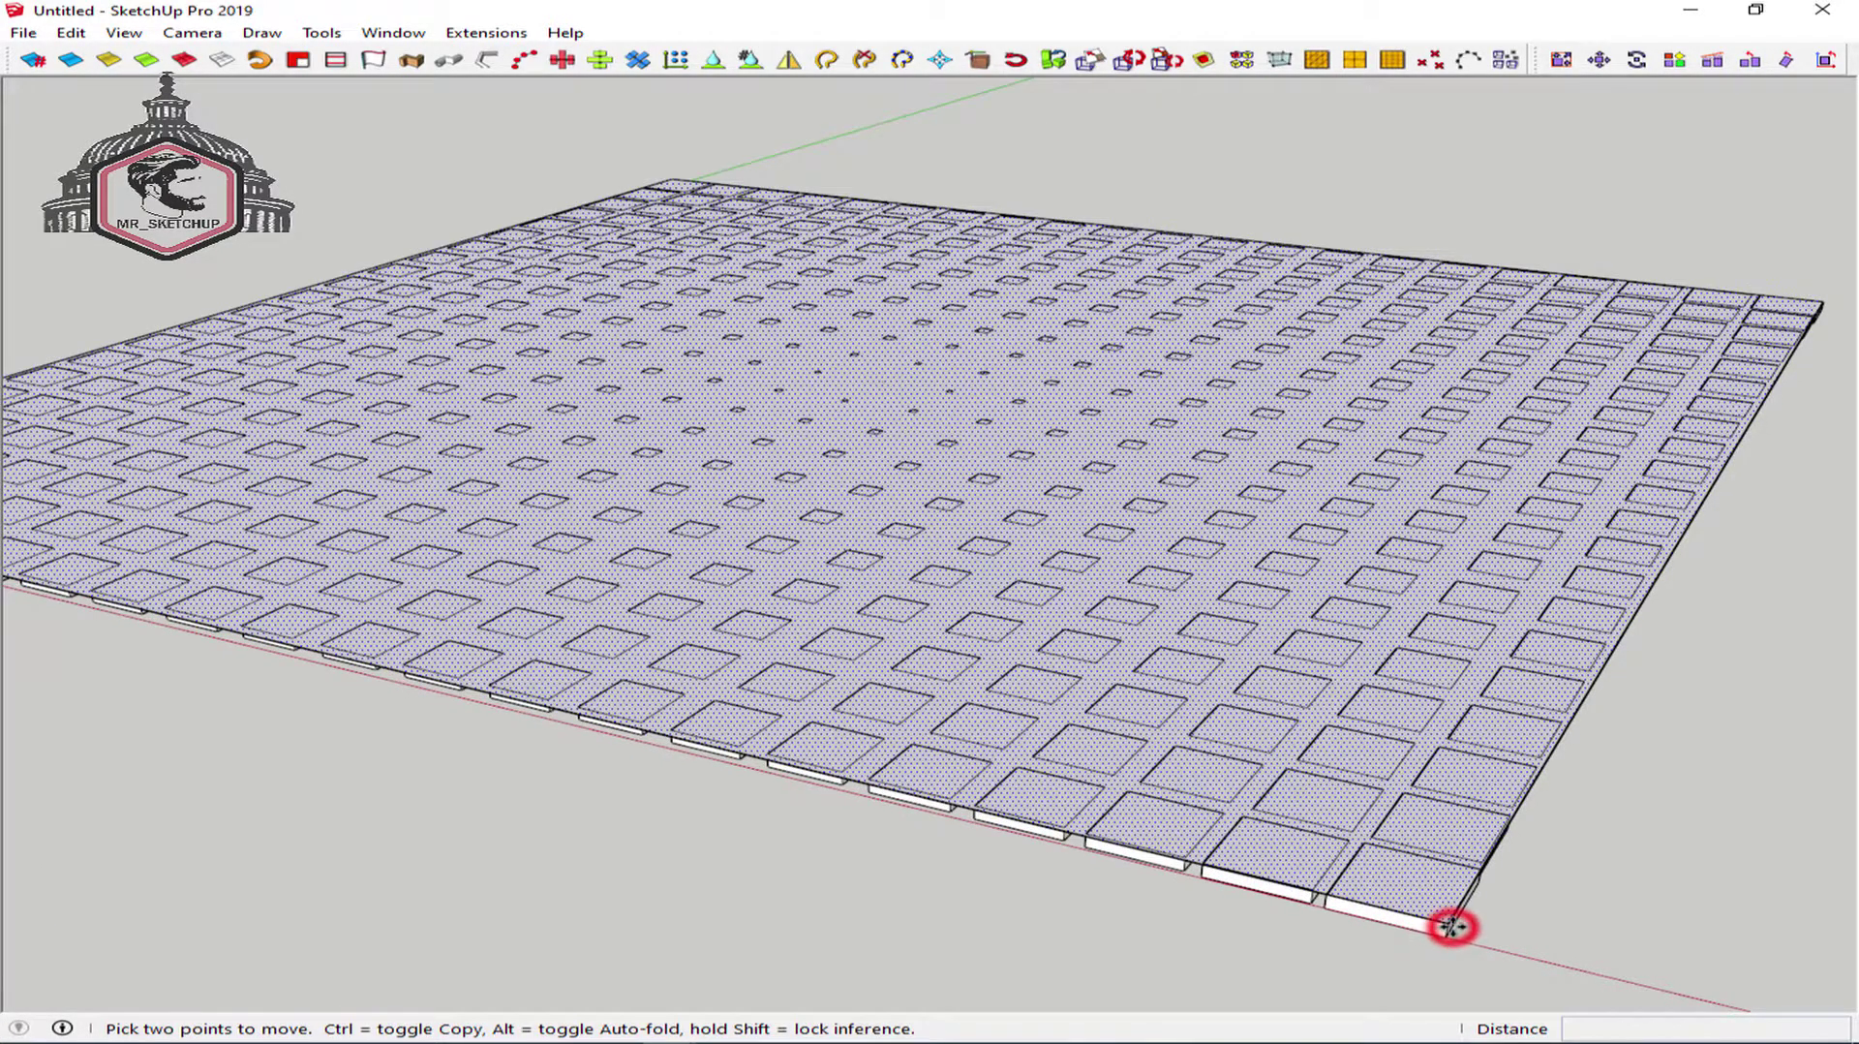
middle_click_drag(1027, 605, 1132, 717)
scroll(1145, 593, "down", 5)
scroll(1065, 530, "up", 2)
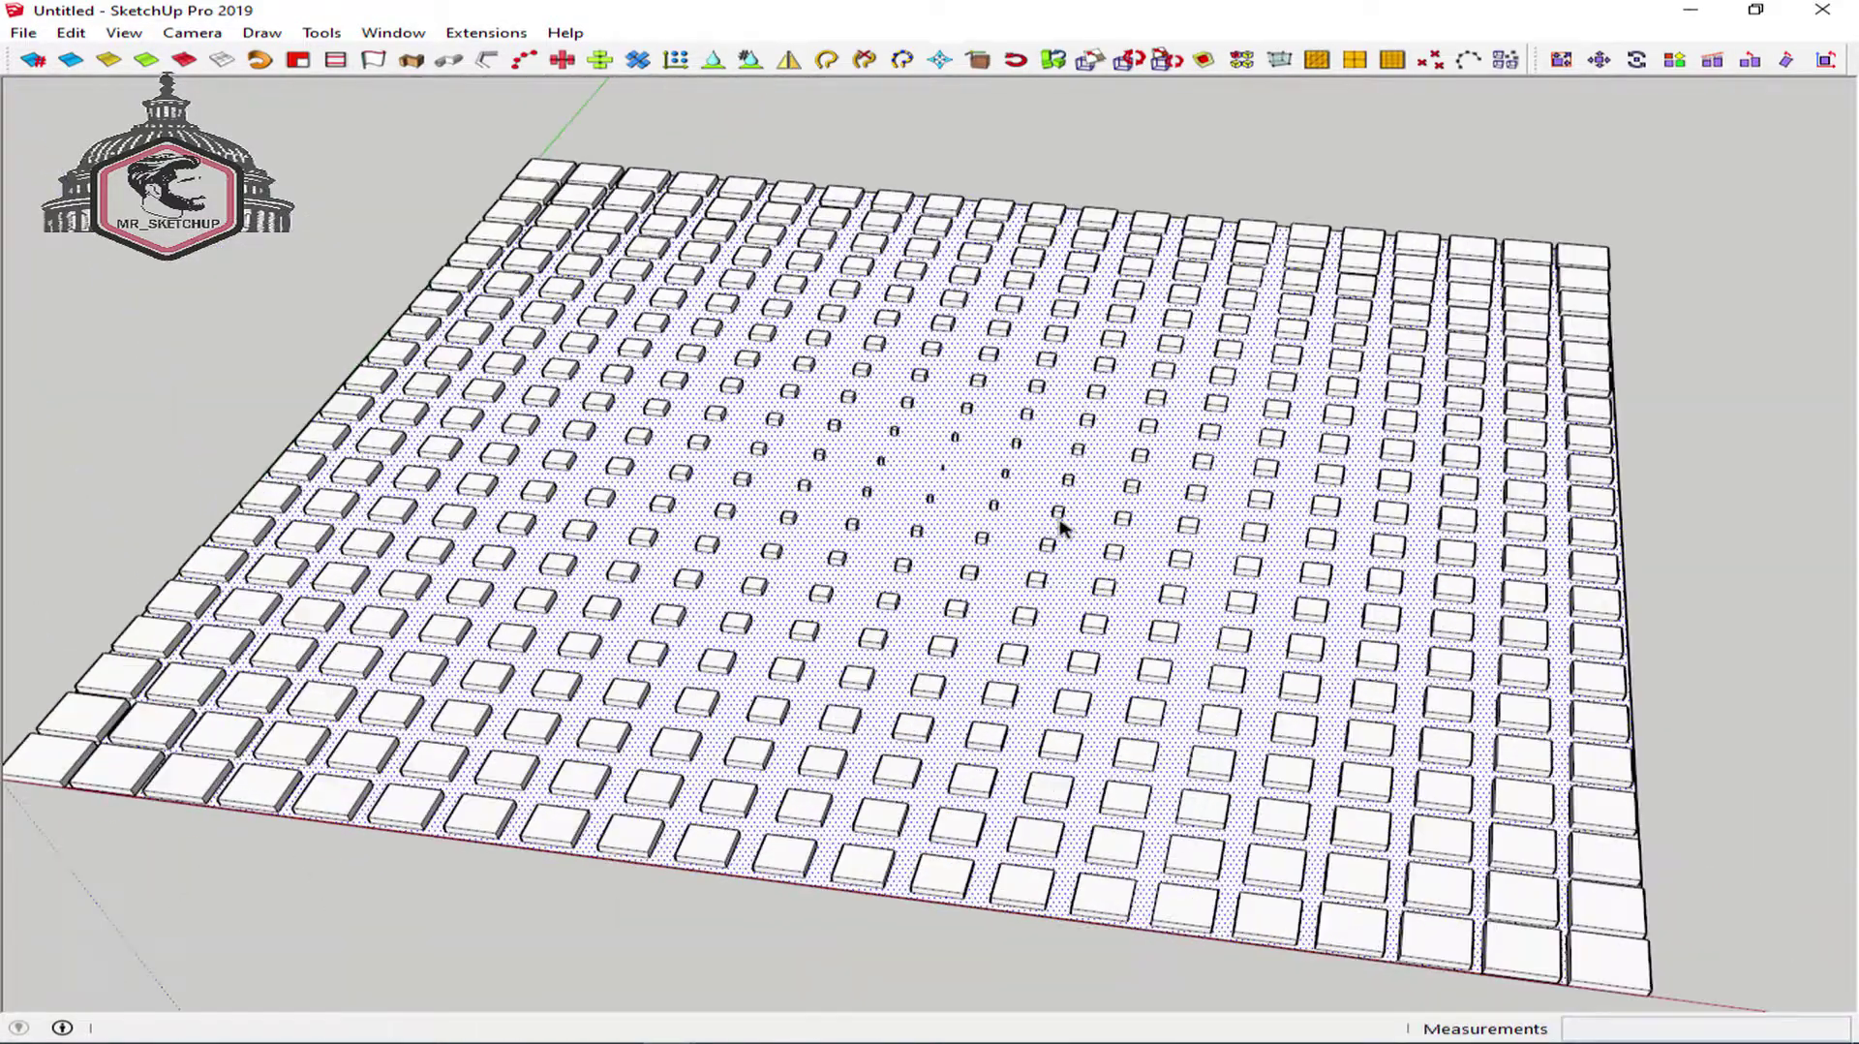
key("Delete")
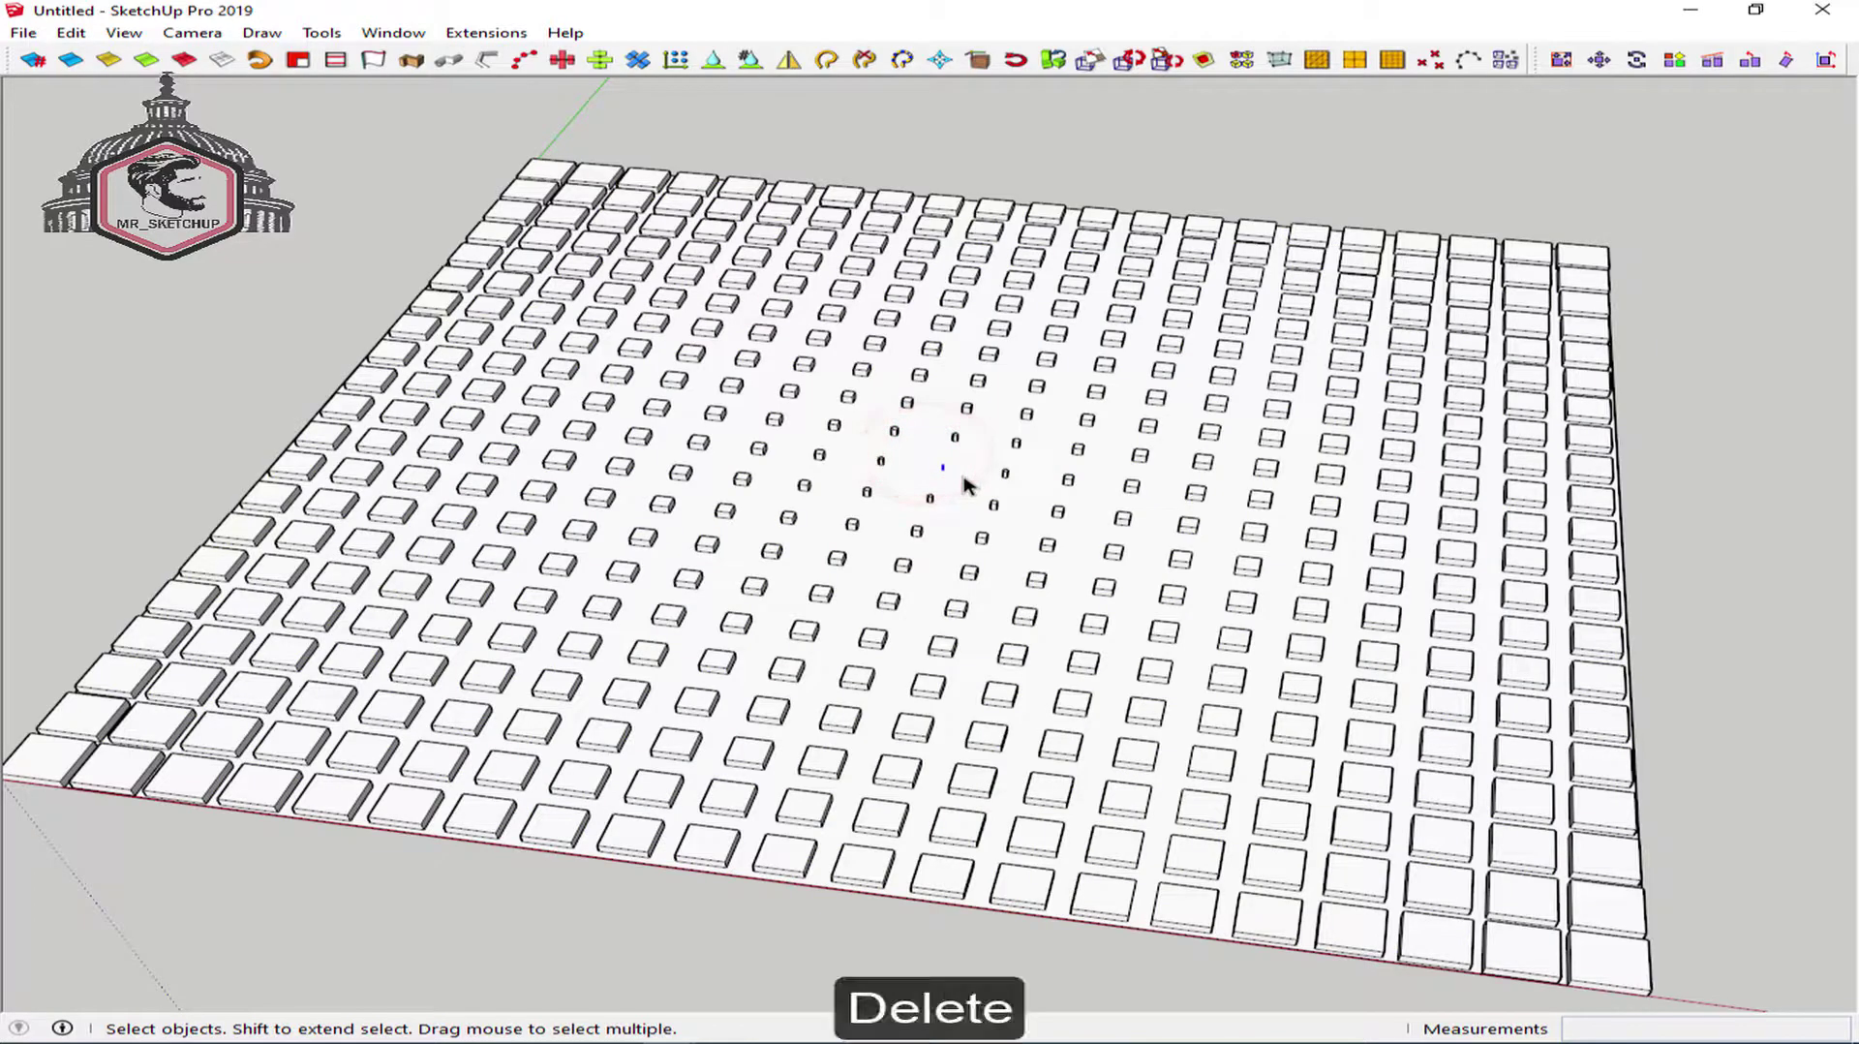
Step: Paint the base face between the tiles with the Grass Dark Green material, and close the material settings
left_click(963, 479)
key("b")
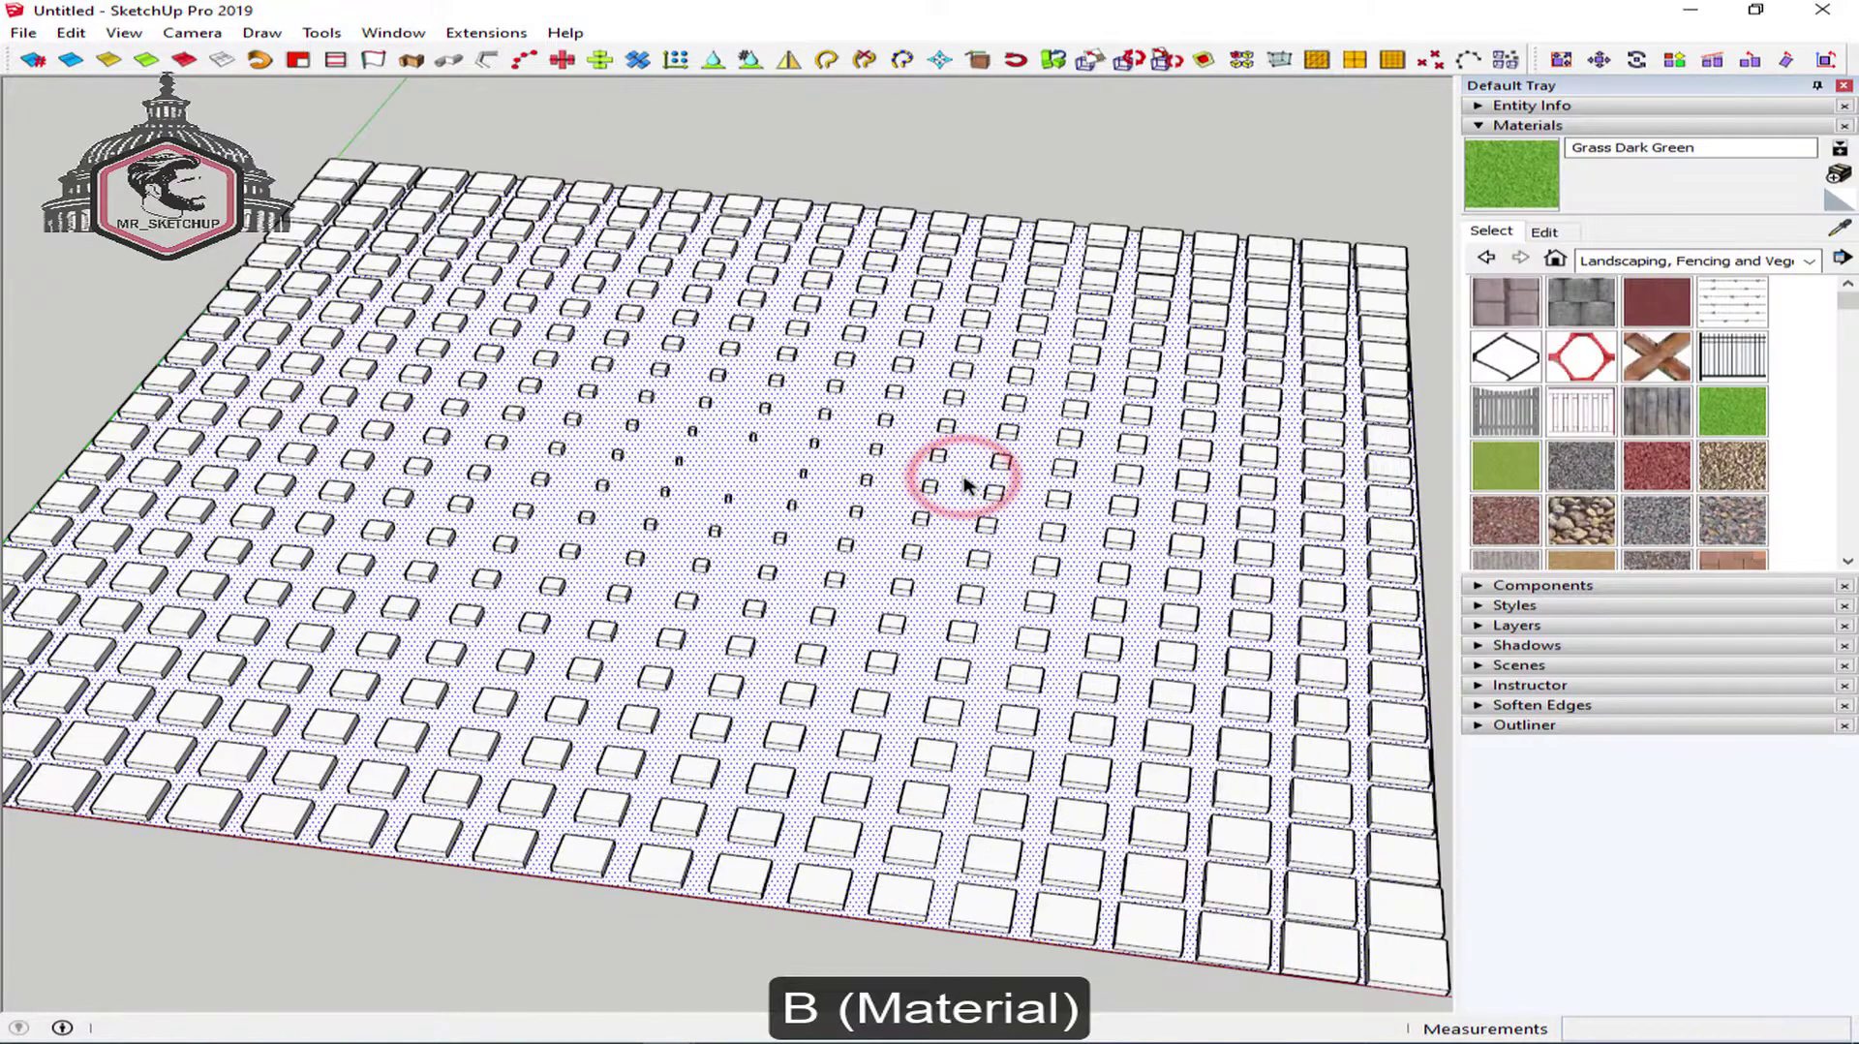
left_click(775, 455)
key("space")
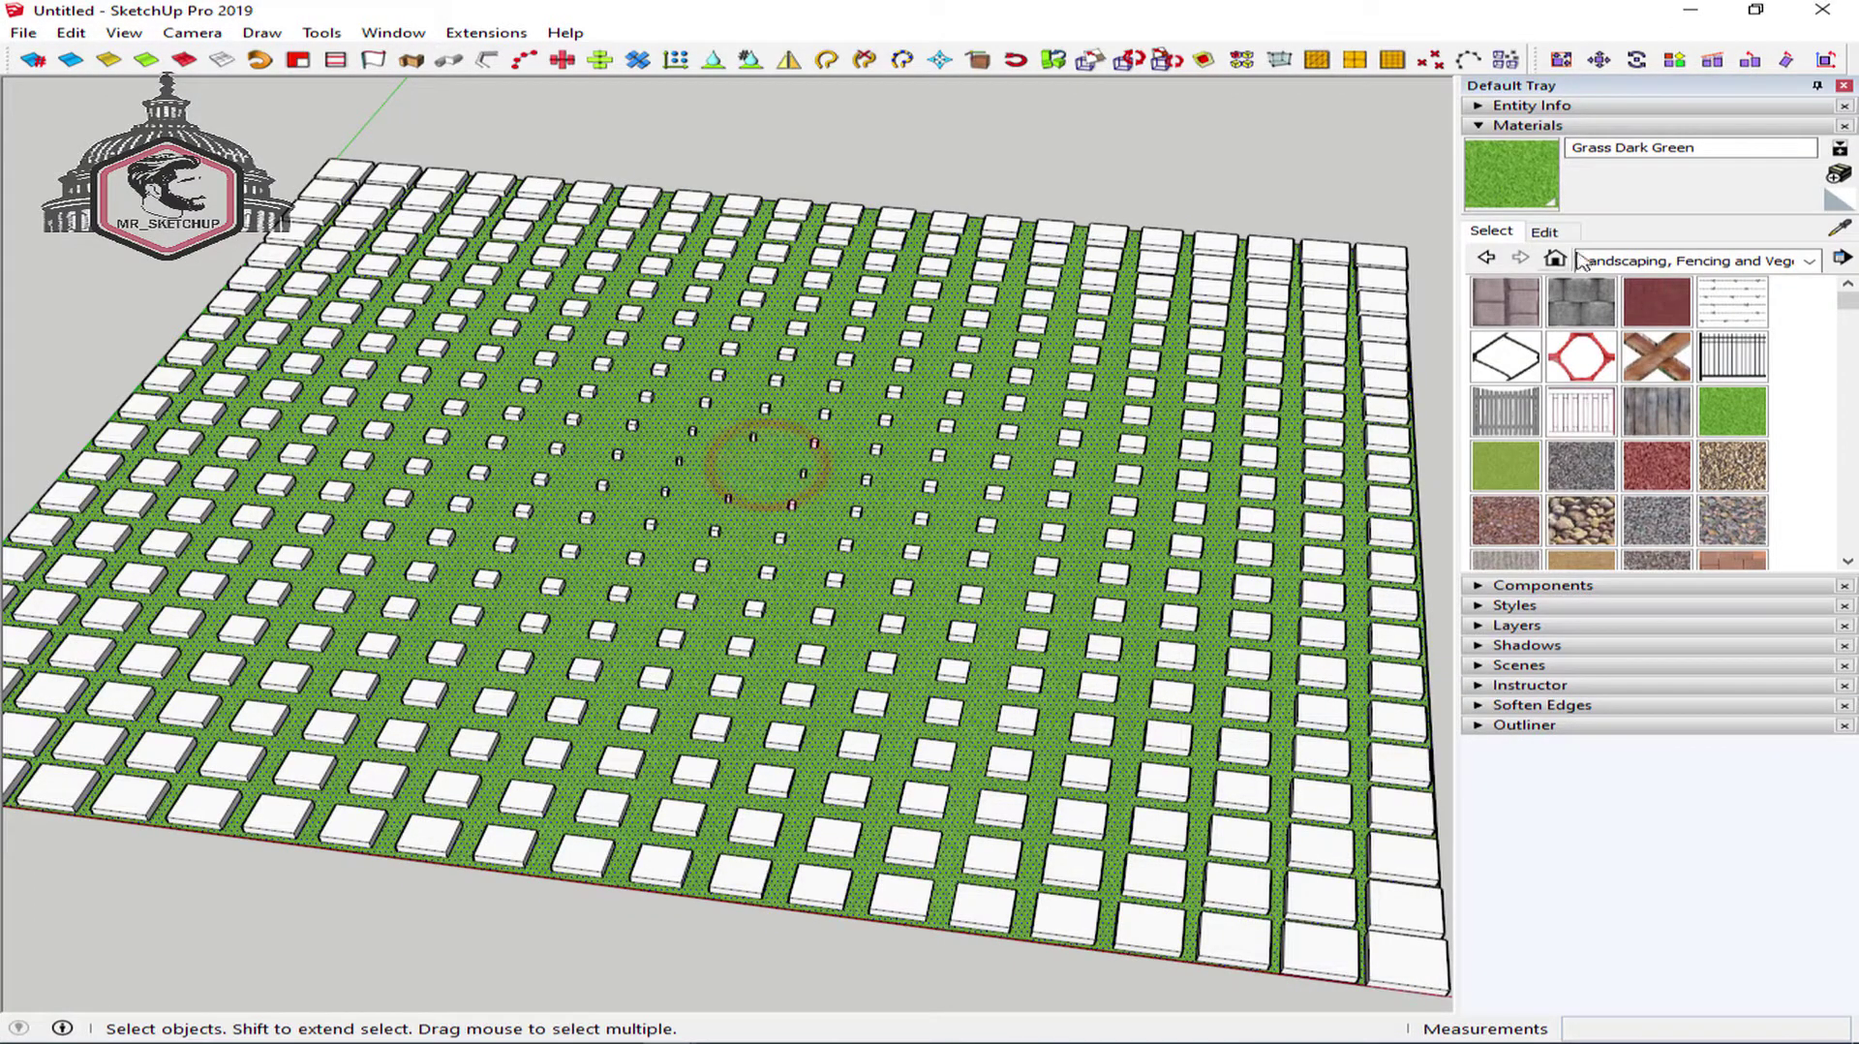
left_click(1845, 86)
left_click(1375, 155)
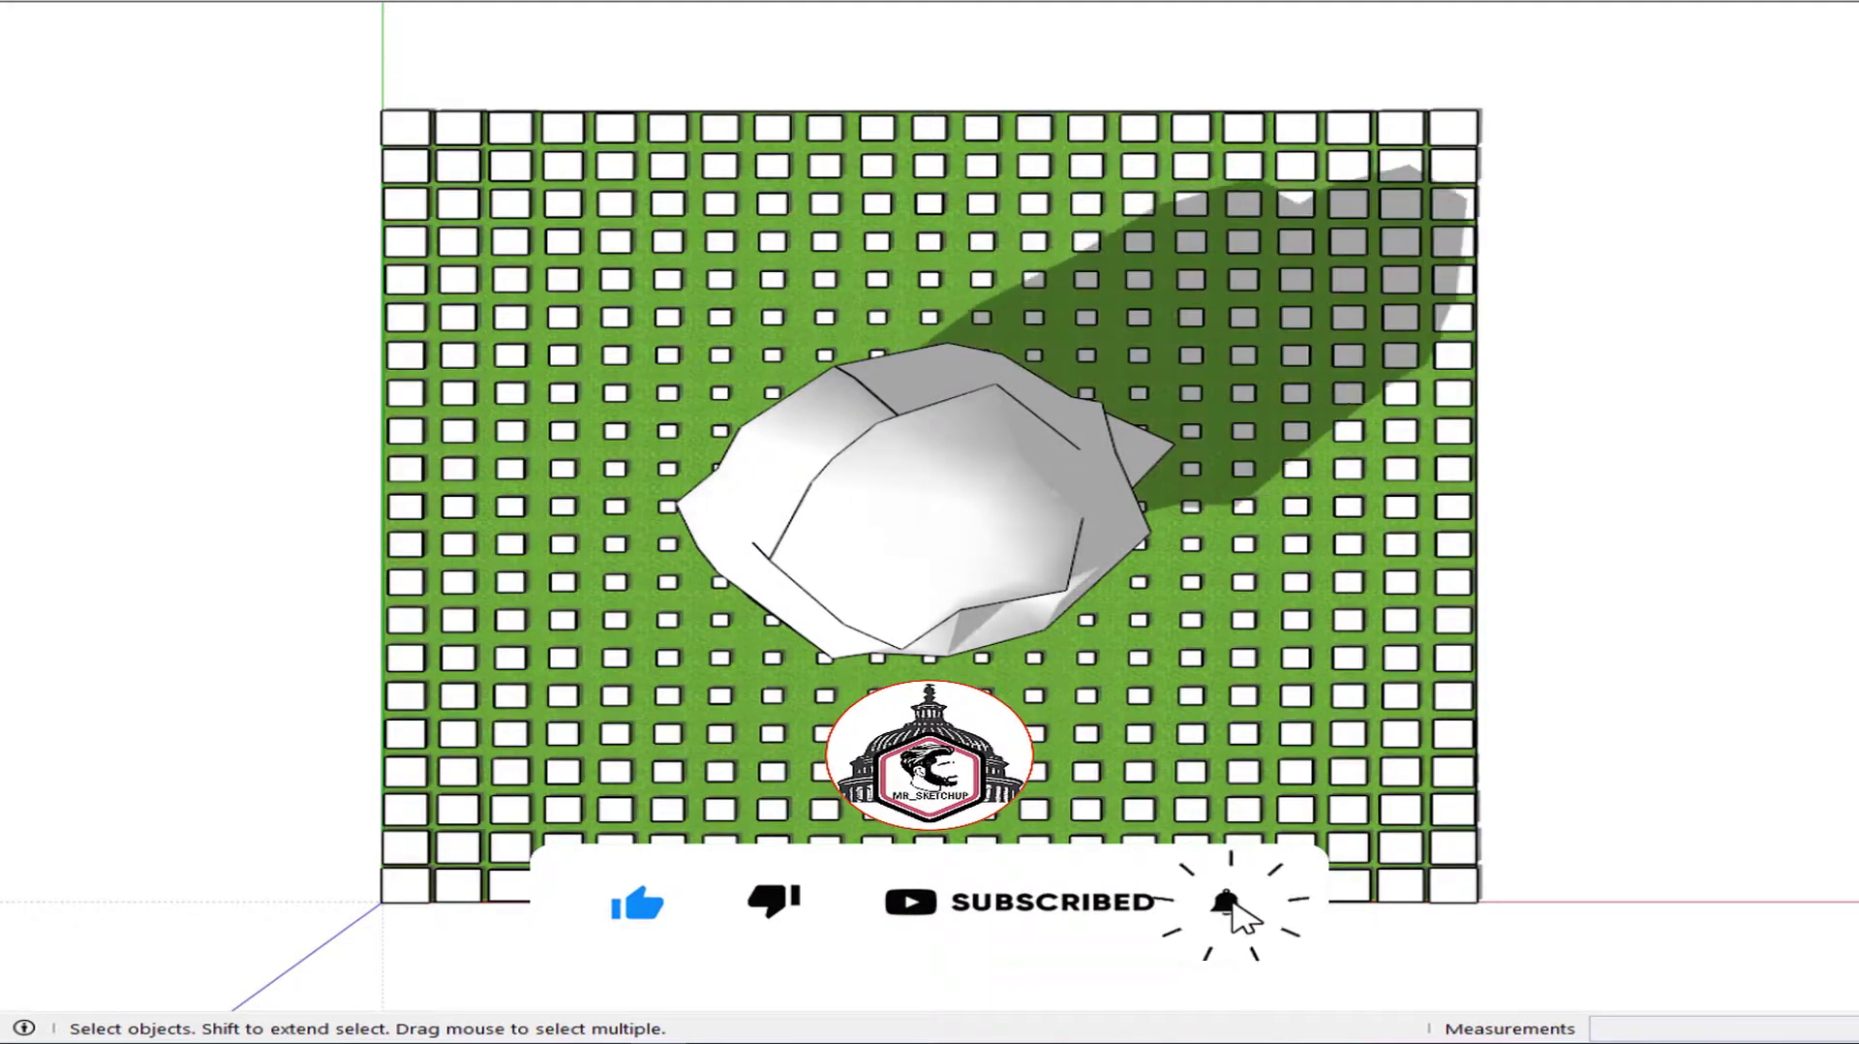
Step: Copy the whole tile grid with its base and tree along the red axis, corner to corner, to sit directly beside the original
middle_click_drag(1357, 311, 1290, 245)
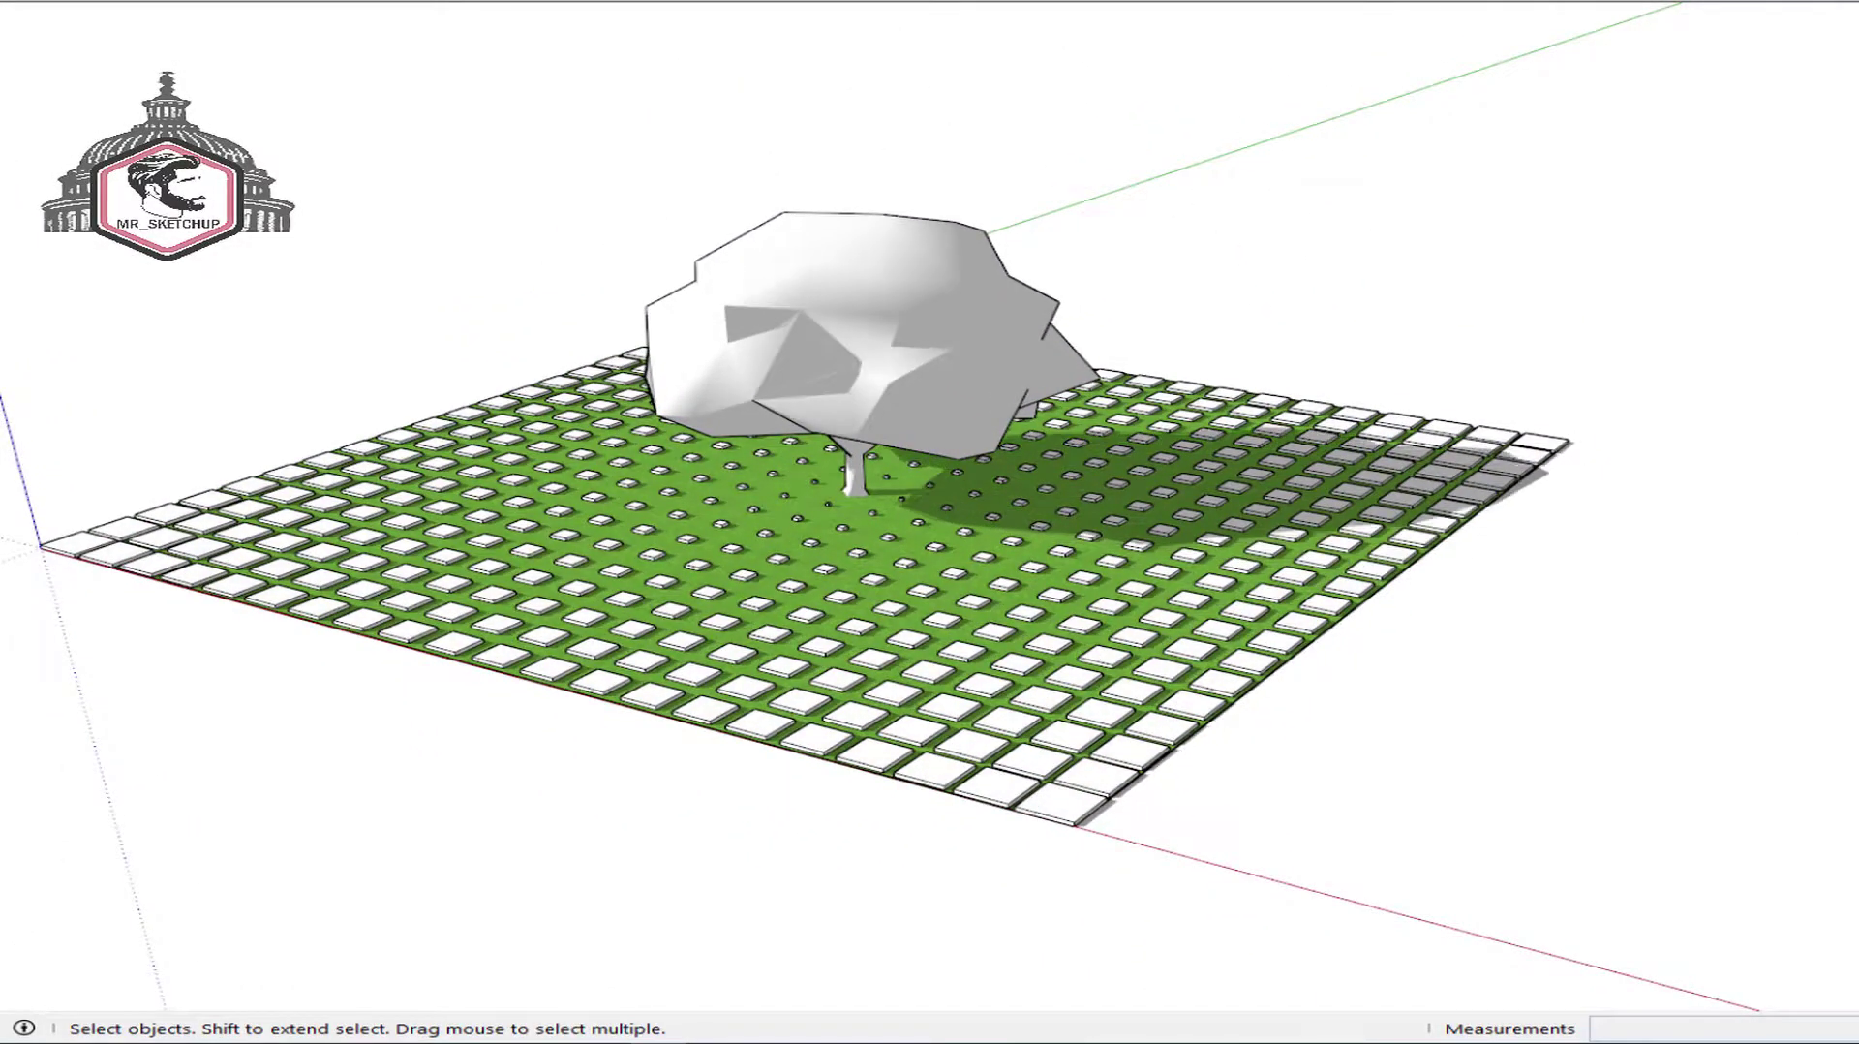
scroll(1170, 223, "down", 2)
middle_click_drag(1228, 247, 1391, 237)
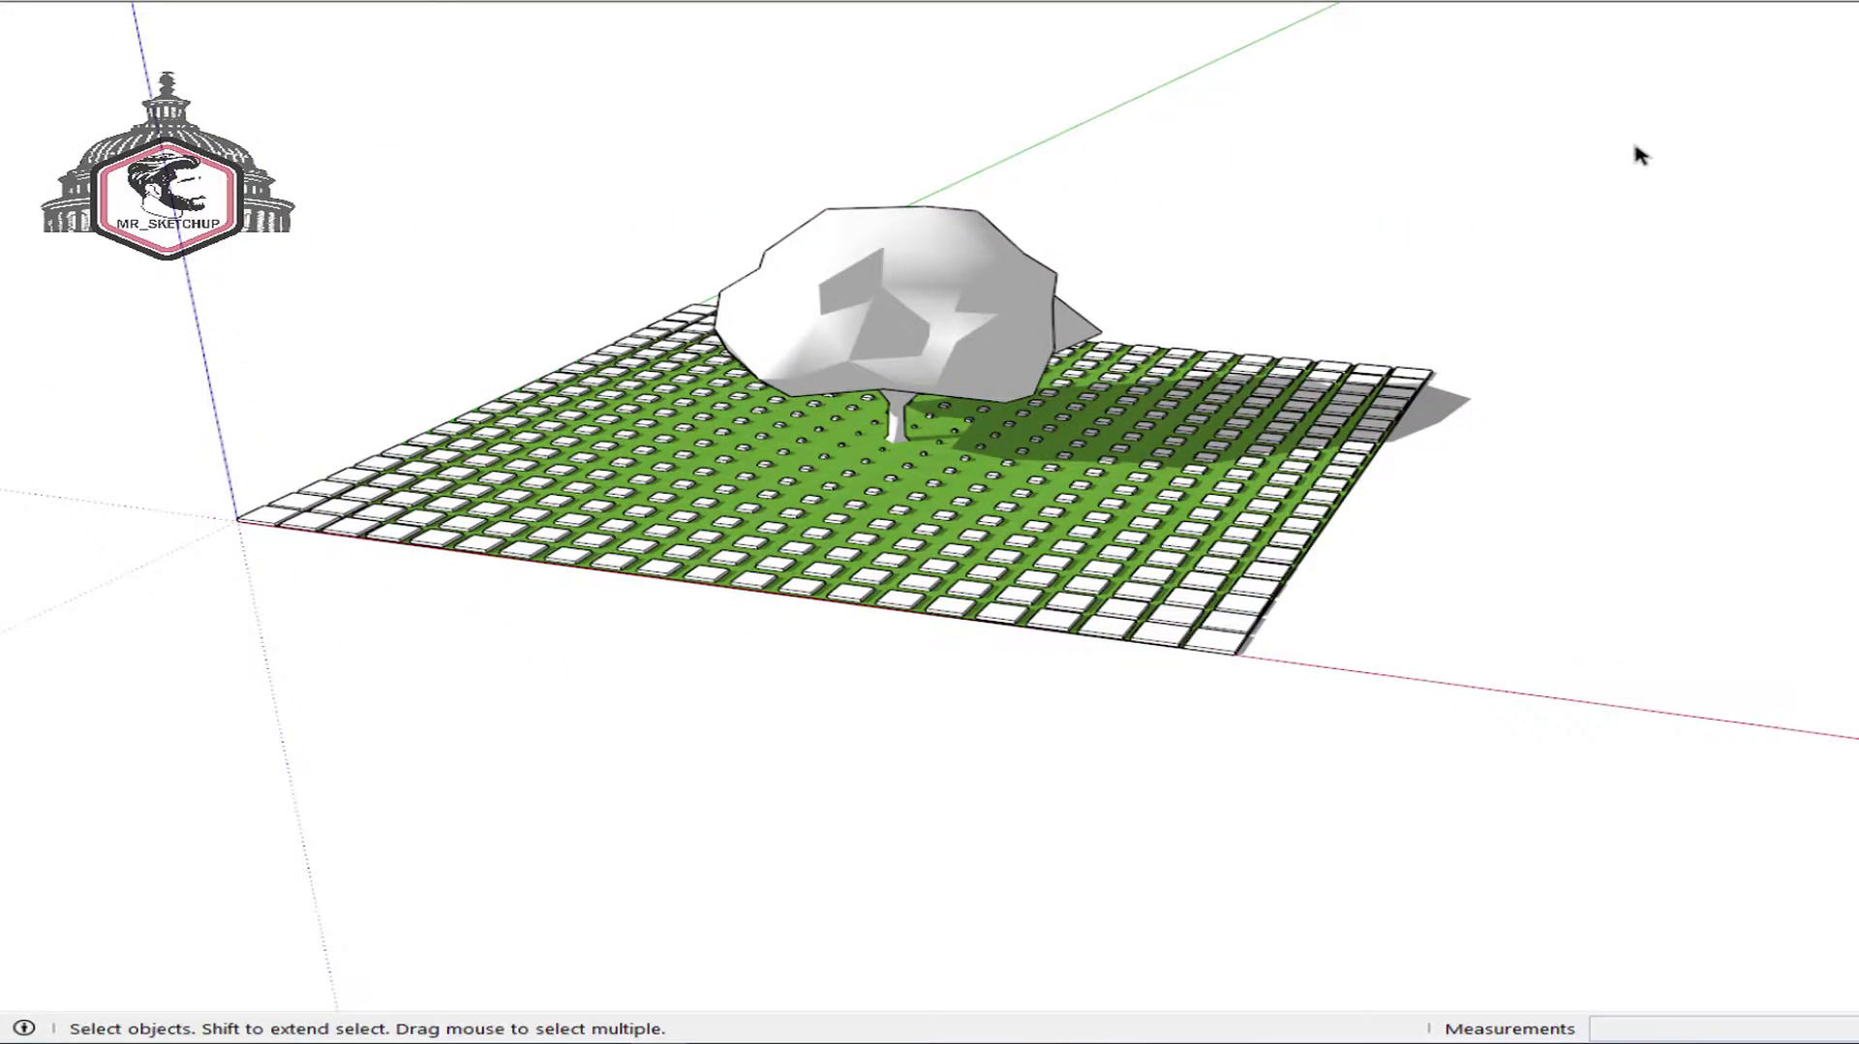
left_click_drag(132, 644, 5, 697)
key("m")
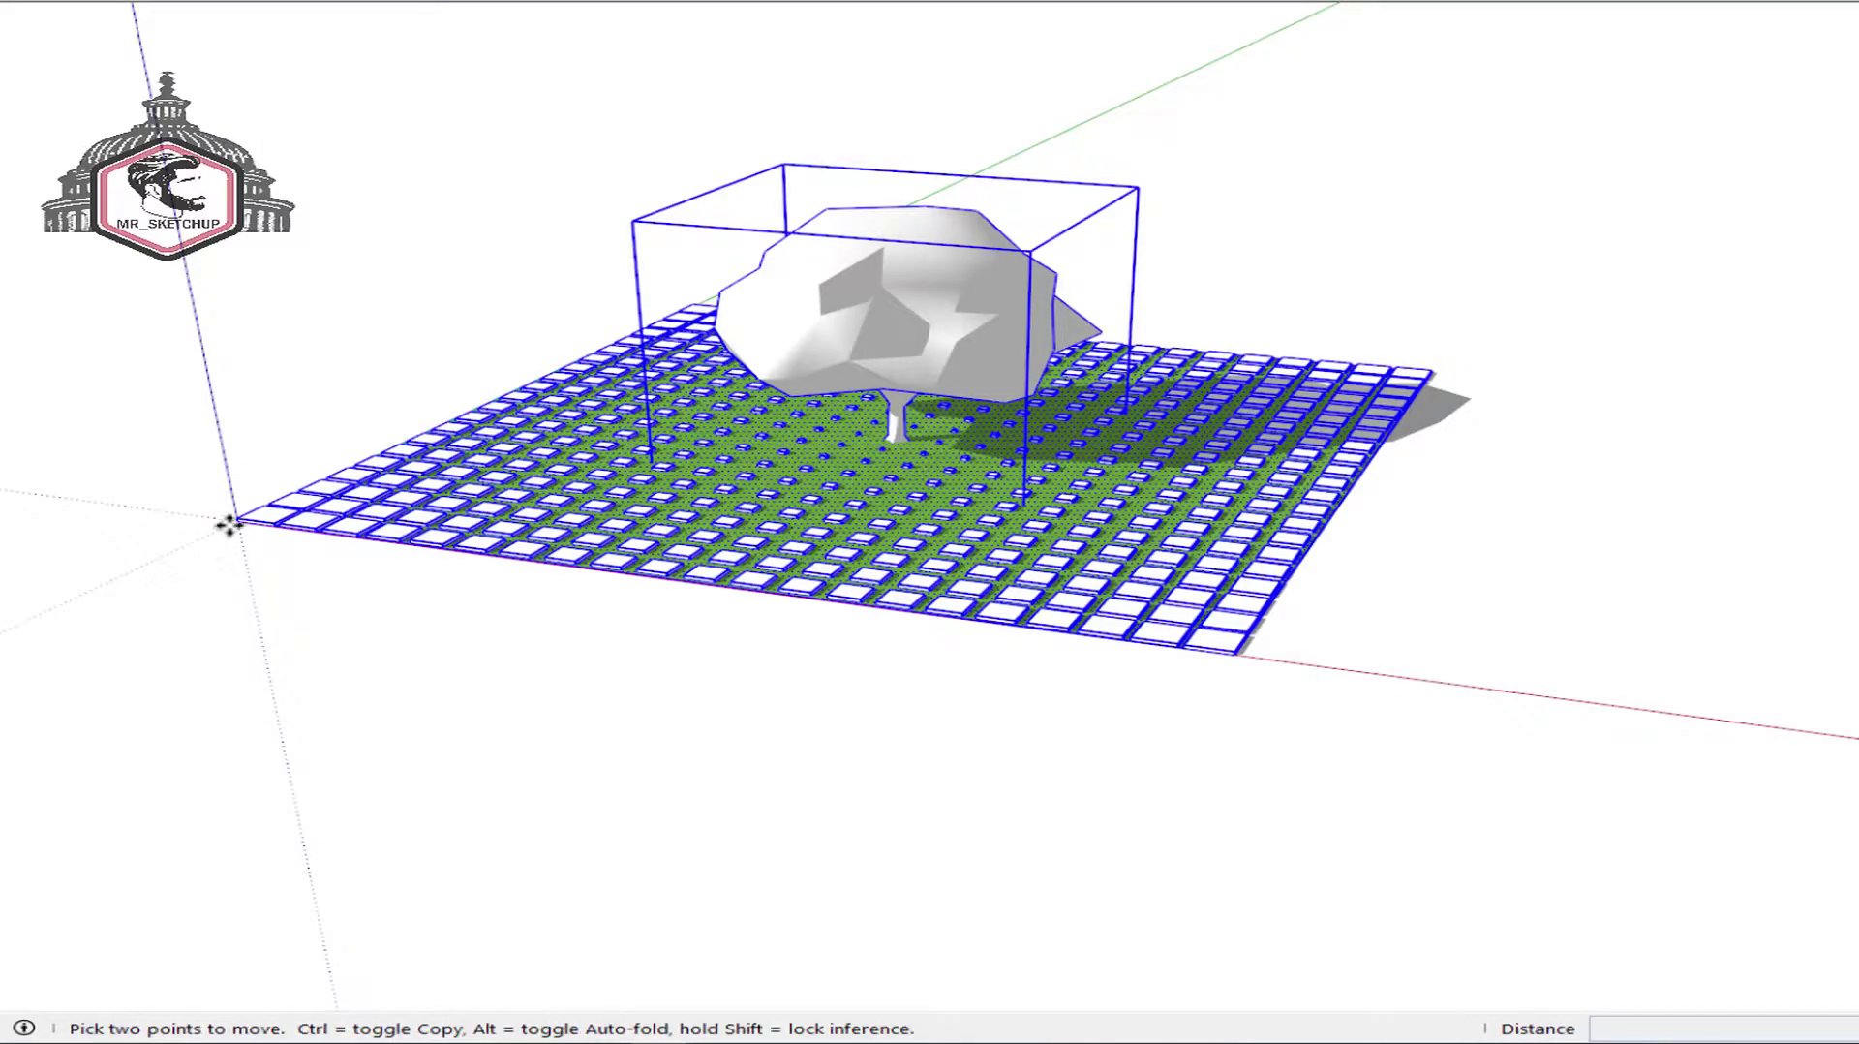
left_click(237, 518)
key("ctrl")
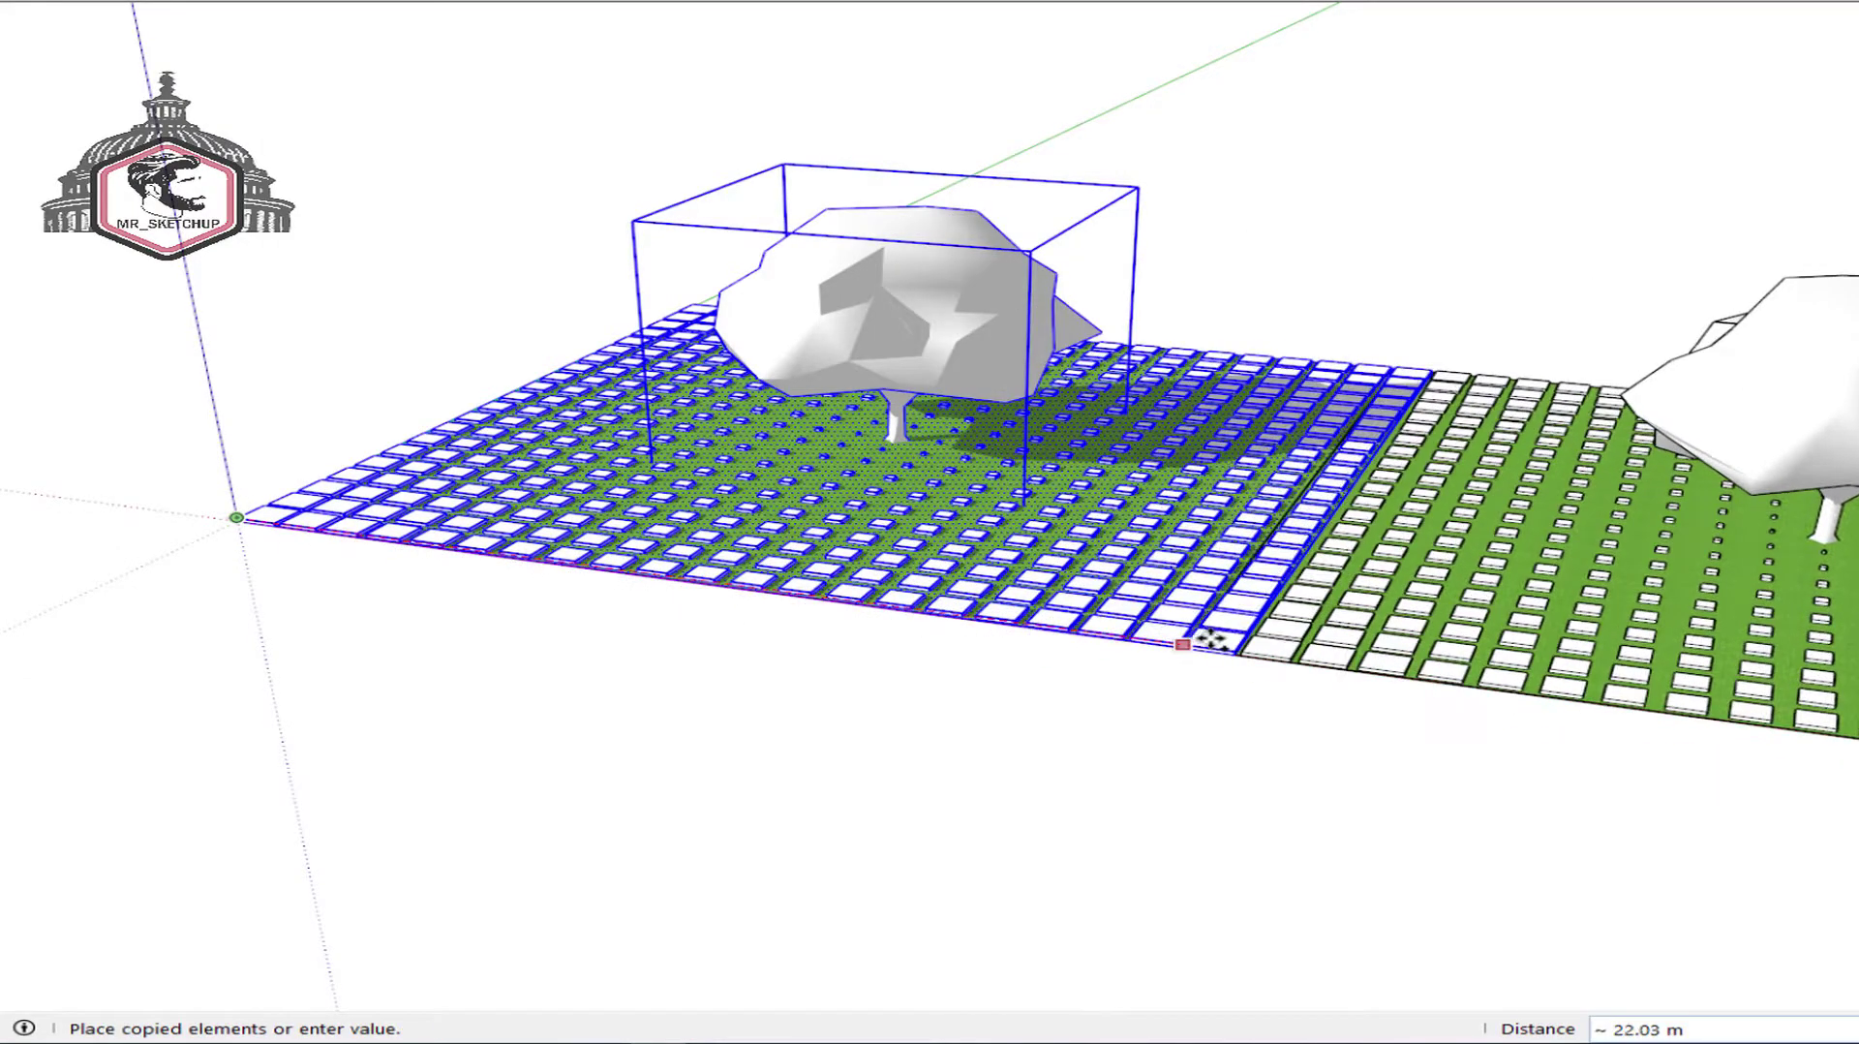
left_click(1238, 652)
middle_click_drag(1352, 514, 212, 726)
scroll(1065, 726, "down", 2)
key("space")
Step: Make a copy of both grids with their trees, rotated half a turn about the shared corner point on their outer edge
middle_click_drag(1090, 741, 717, 672, "shift")
key("ctrl+a")
key("q")
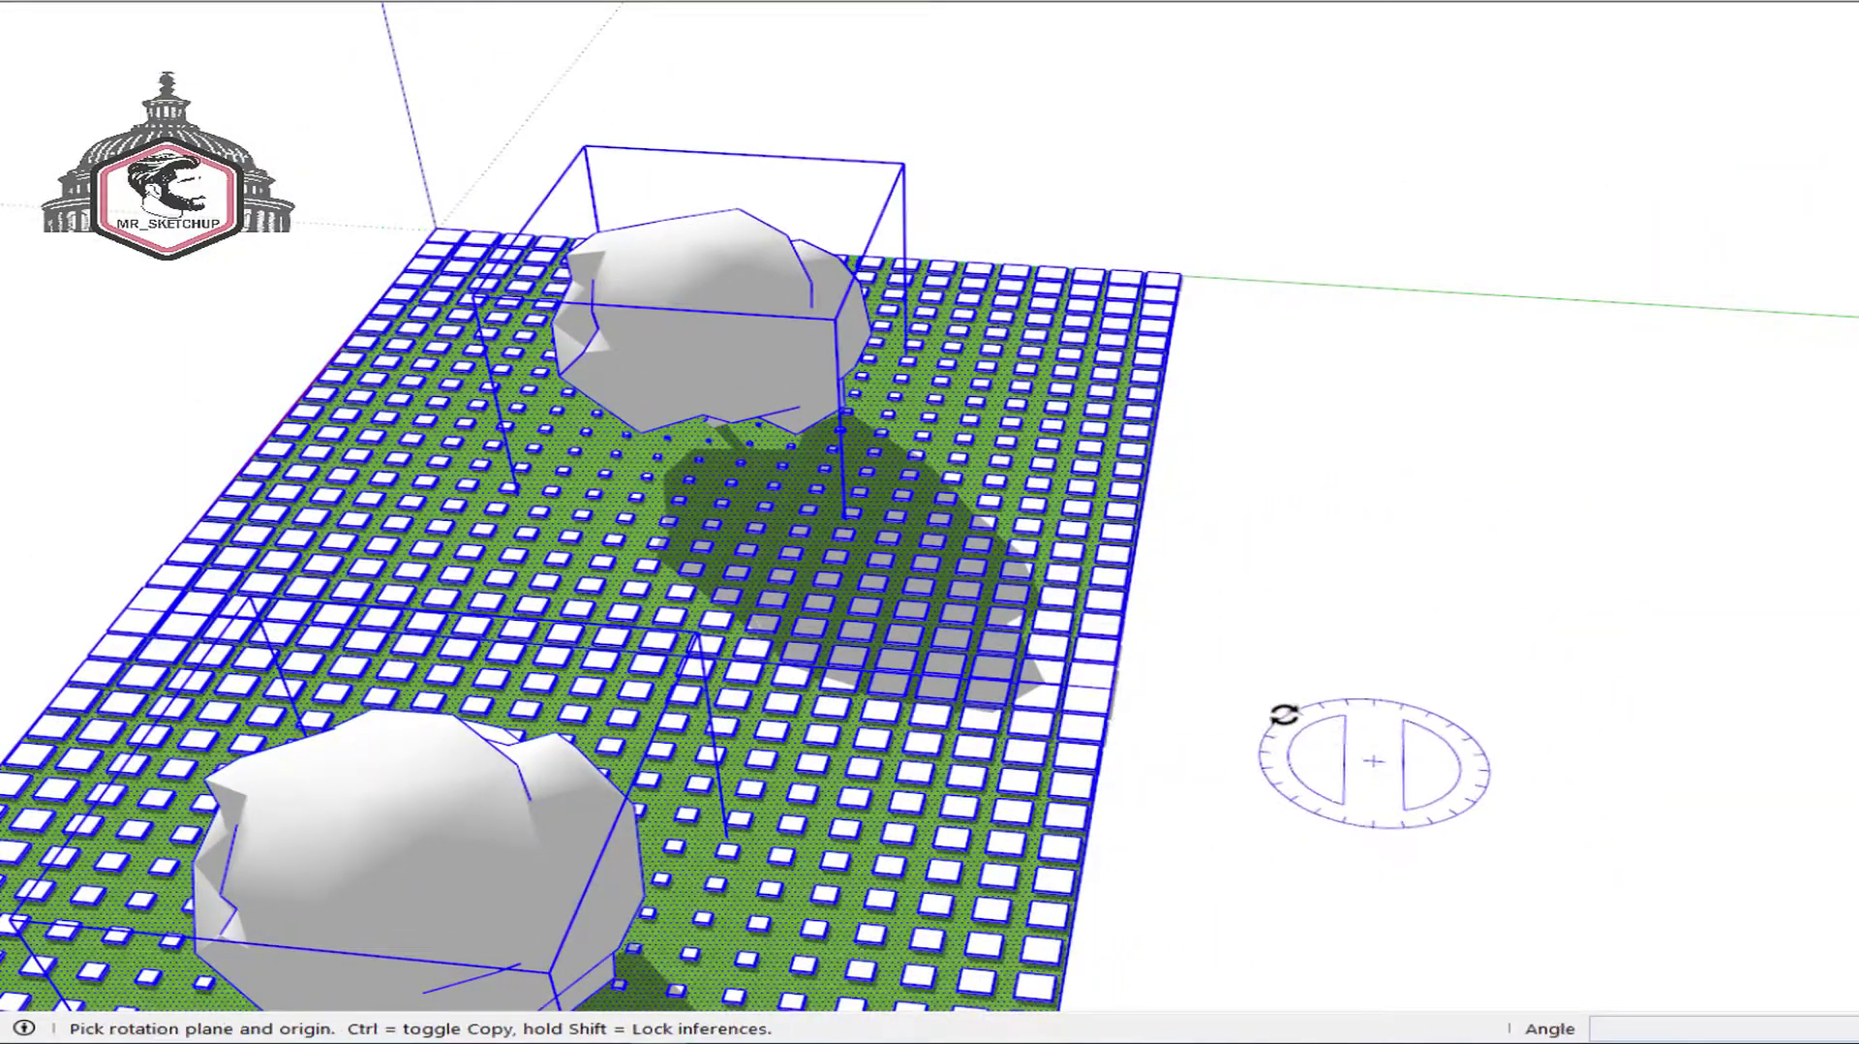
left_click_drag(1065, 686, 1106, 689)
left_click(1165, 693)
key("ctrl")
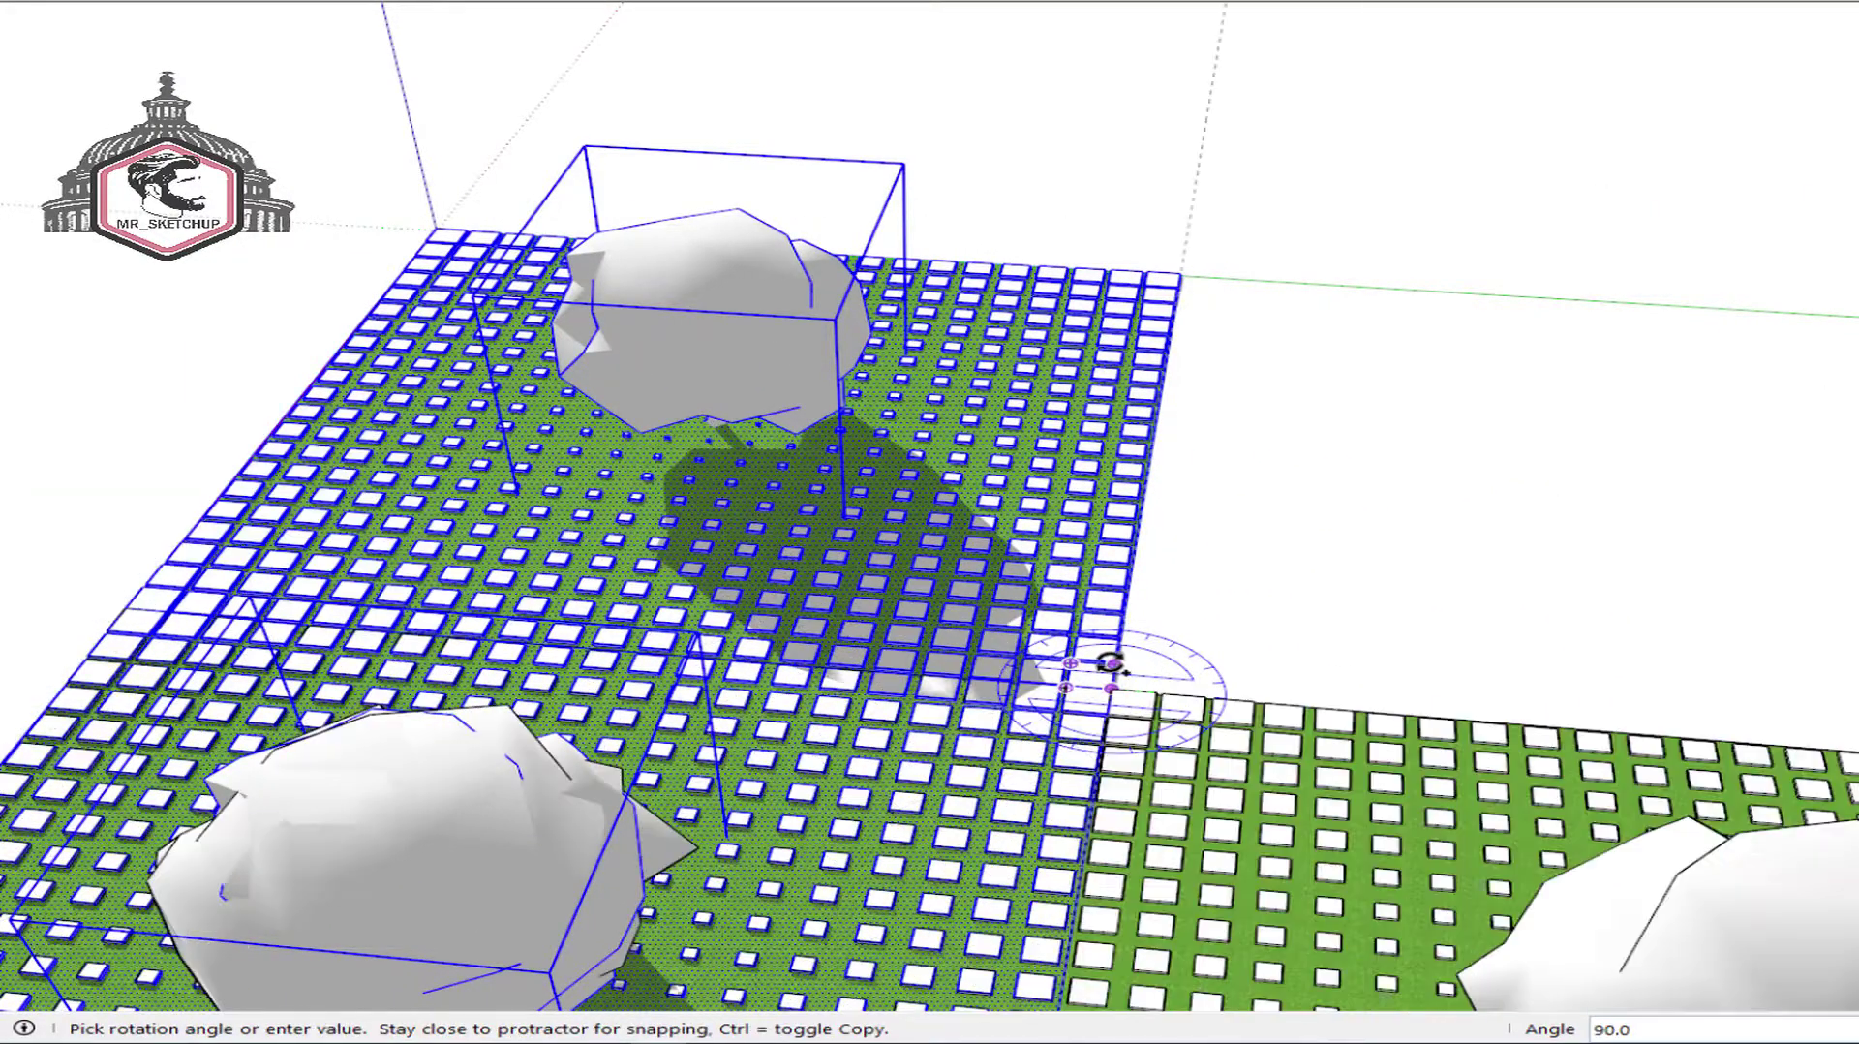
left_click(984, 676)
key("space")
left_click(1268, 240)
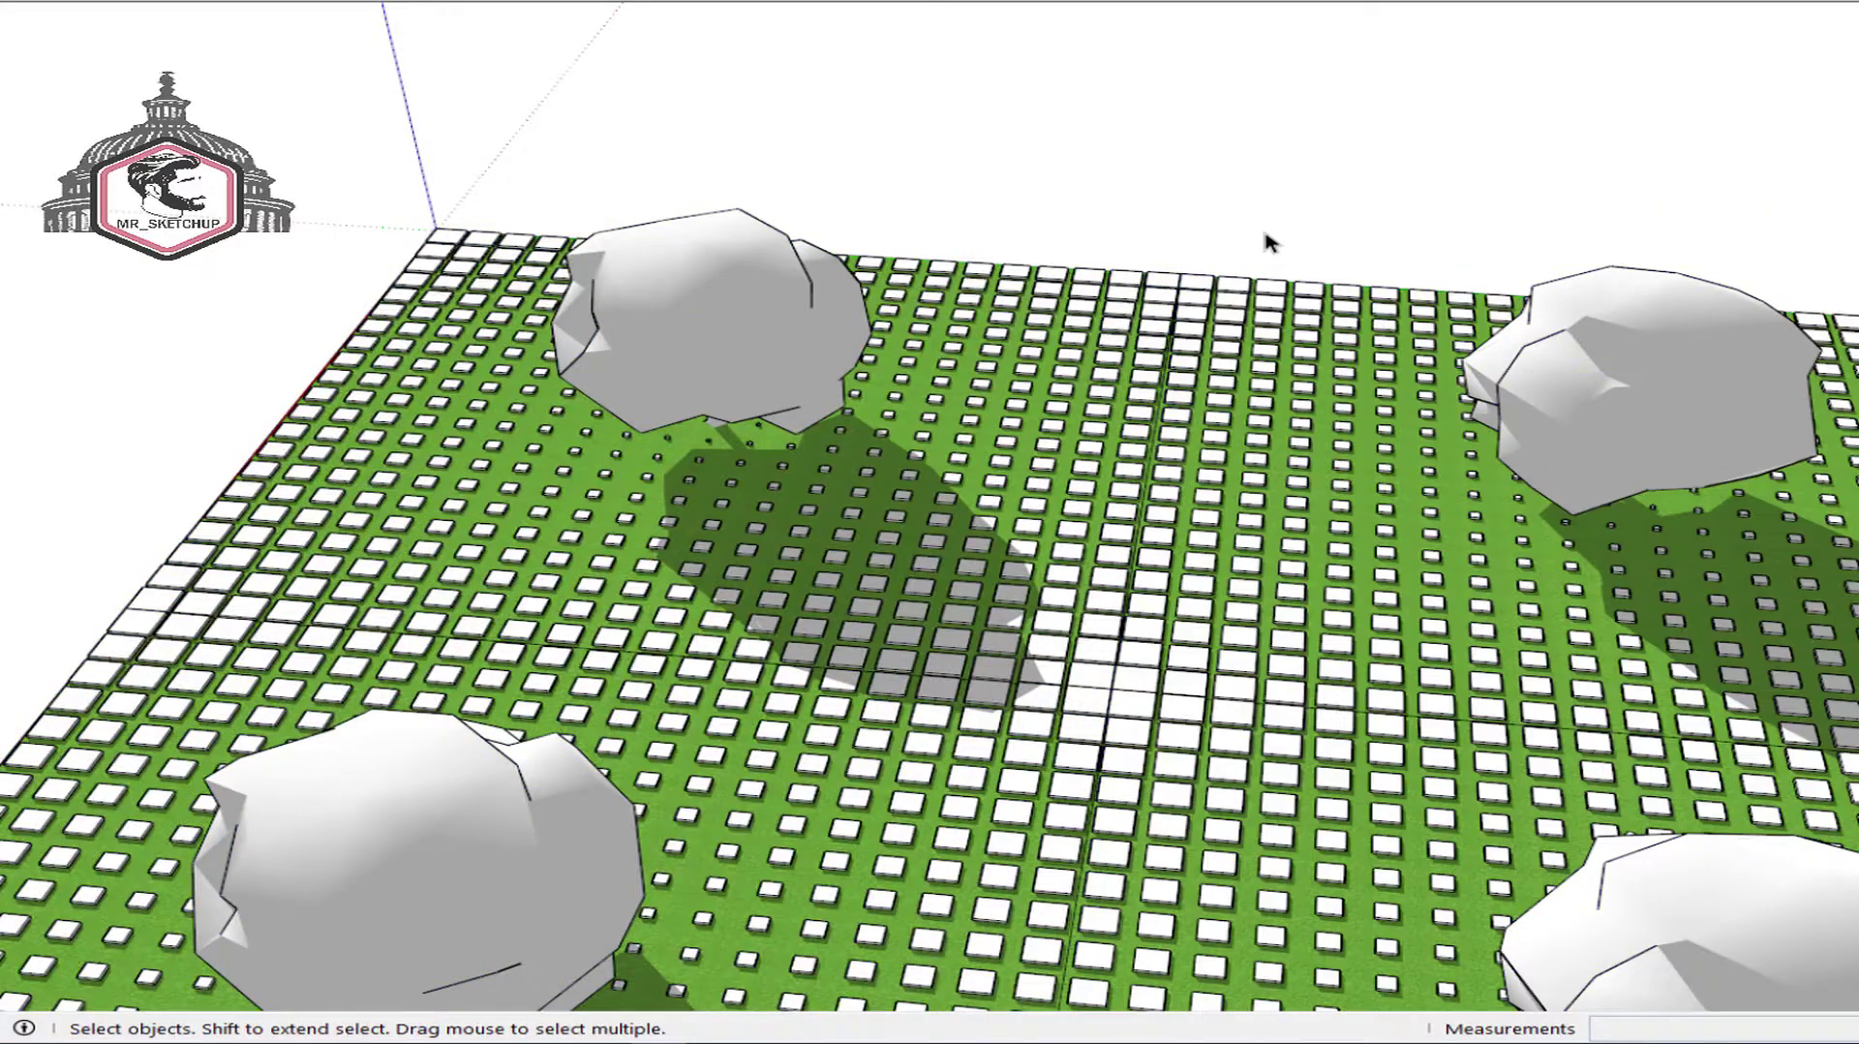
Step: Adjust the sun's time of day to shorten the shadows beneath the four trees
scroll(1267, 242, "down", 2)
middle_click_drag(1088, 579, 1141, 554)
scroll(1309, 447, "down", 2)
scroll(1196, 533, "up", 1)
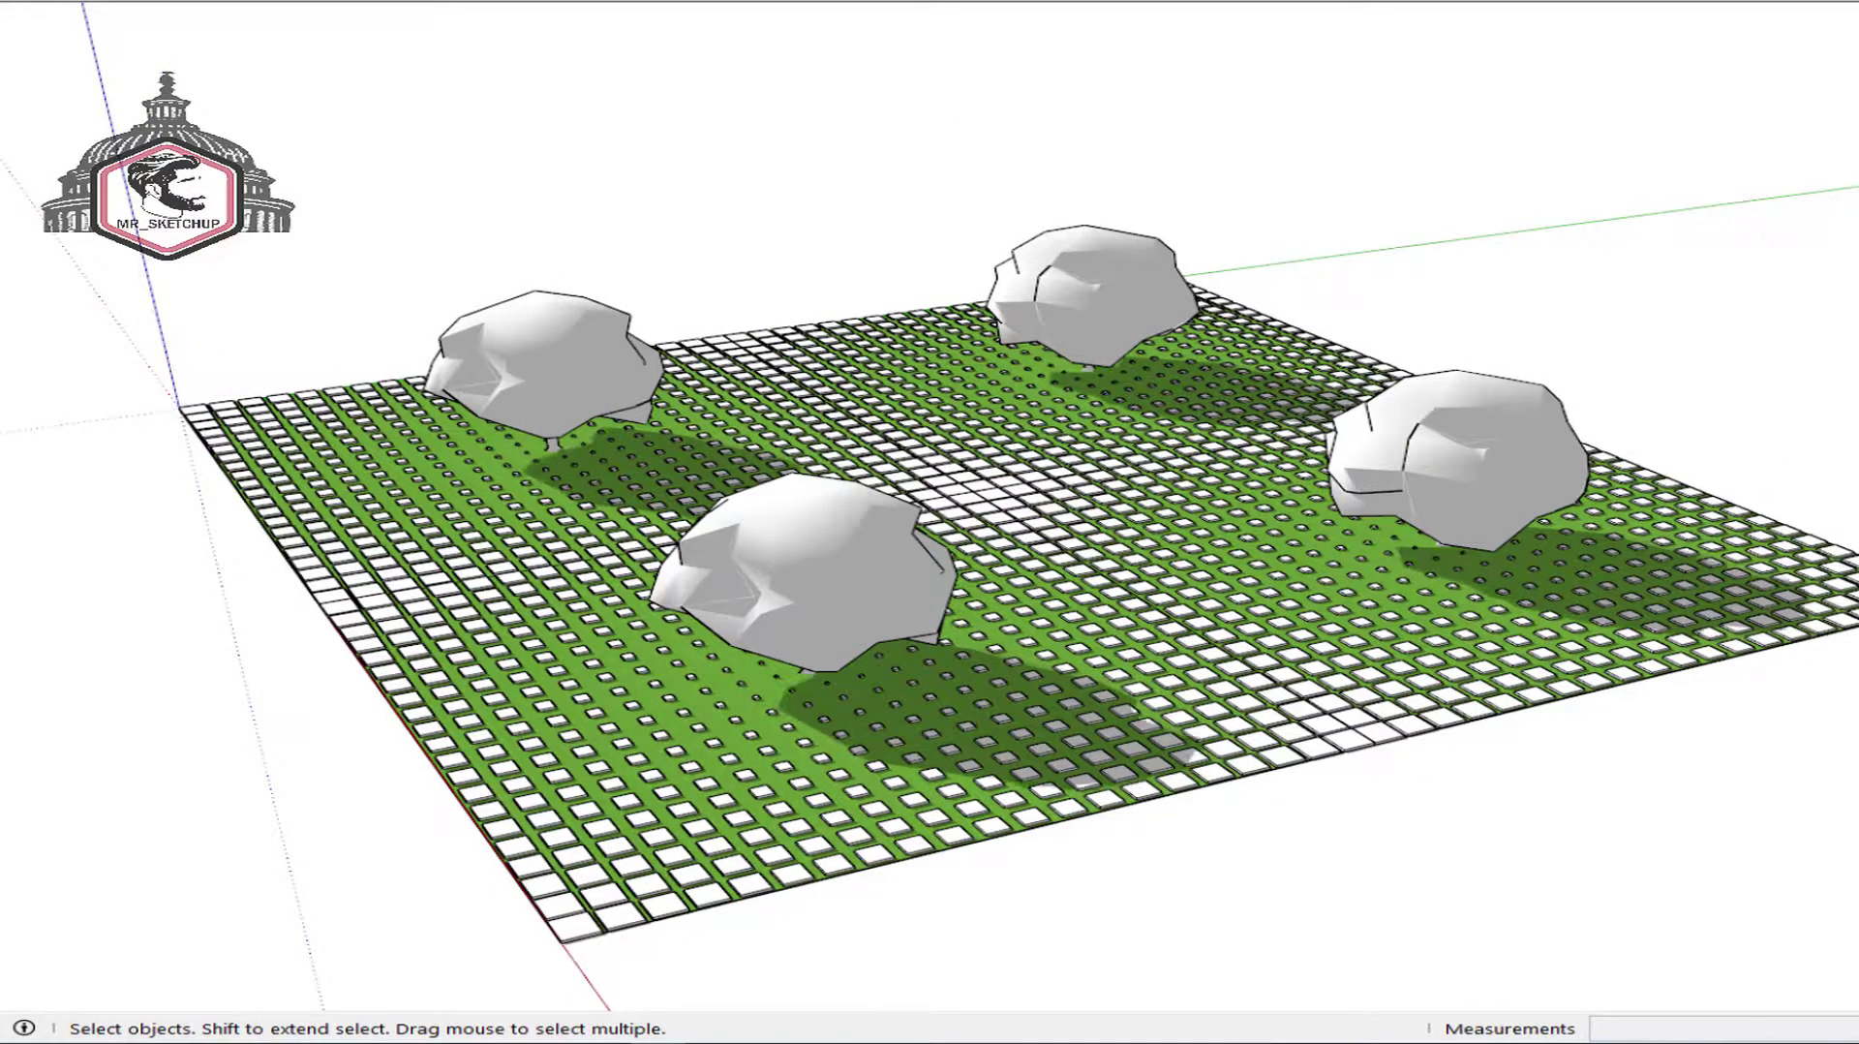
left_click_drag(937, 0, 907, 1)
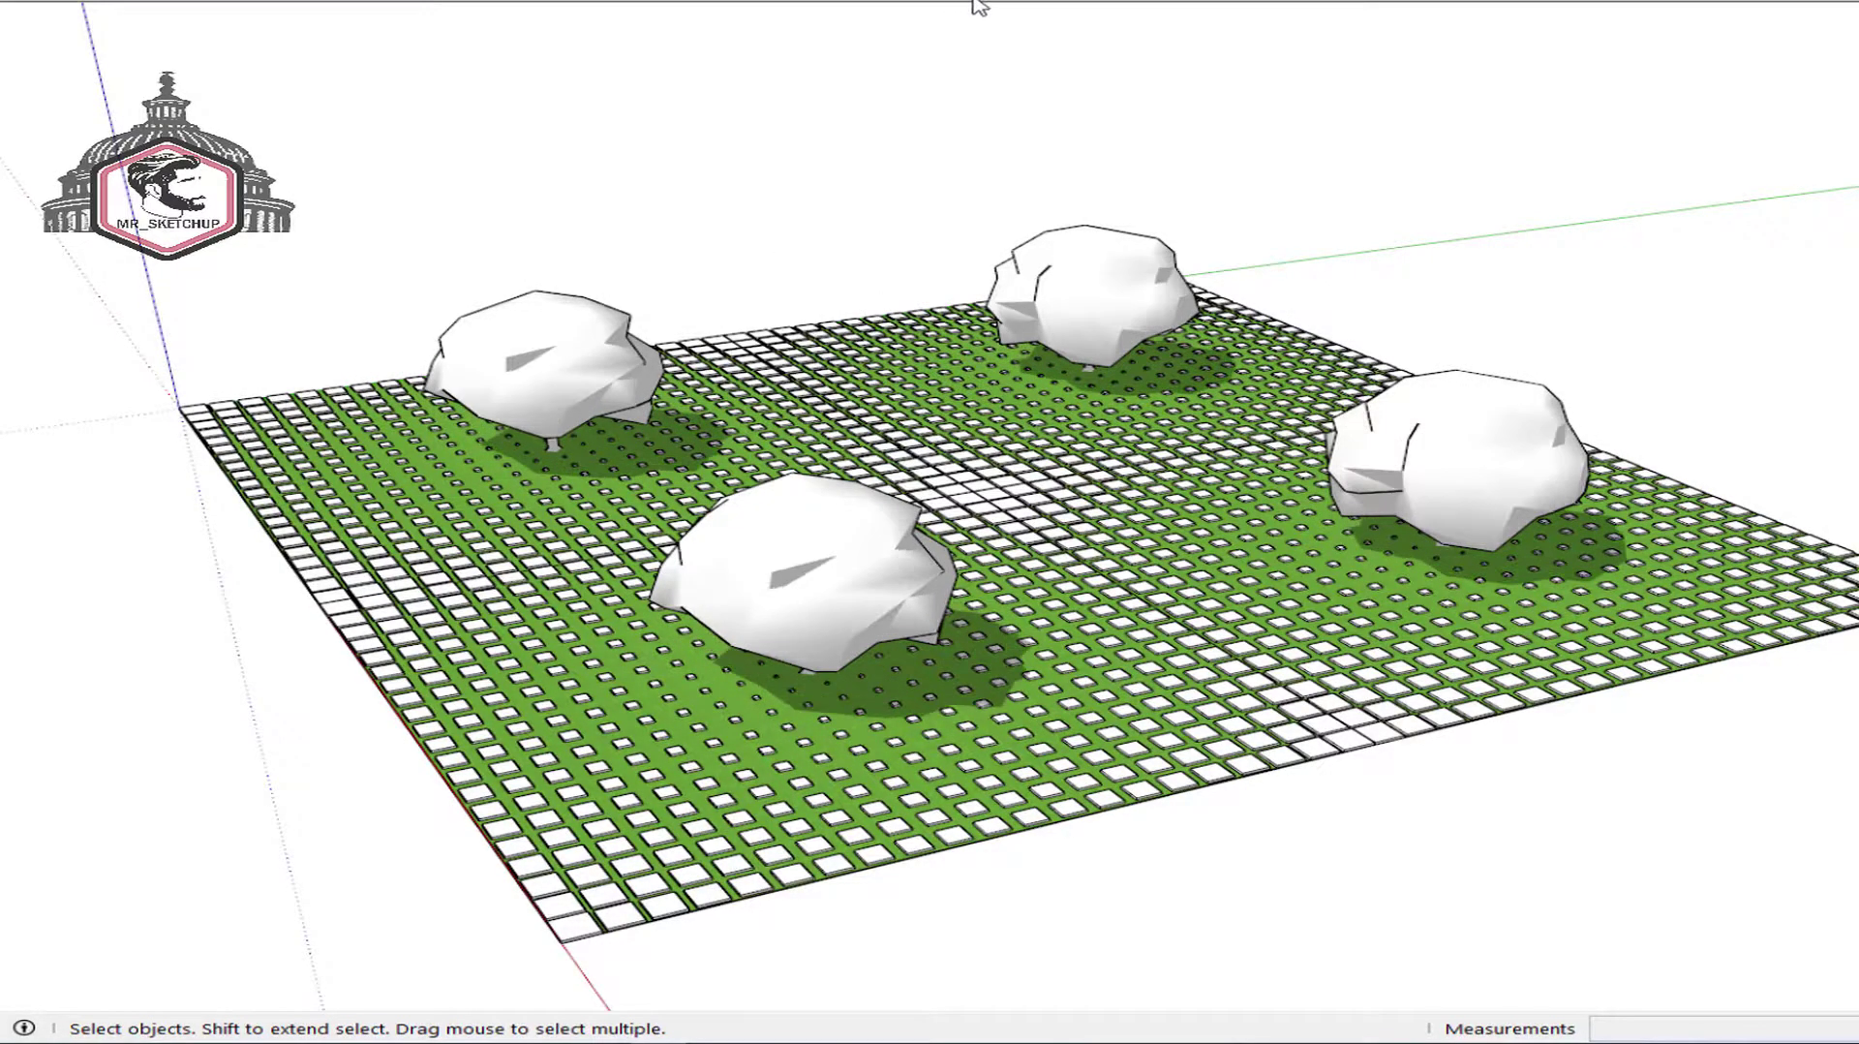
middle_click_drag(1537, 344, 652, 339)
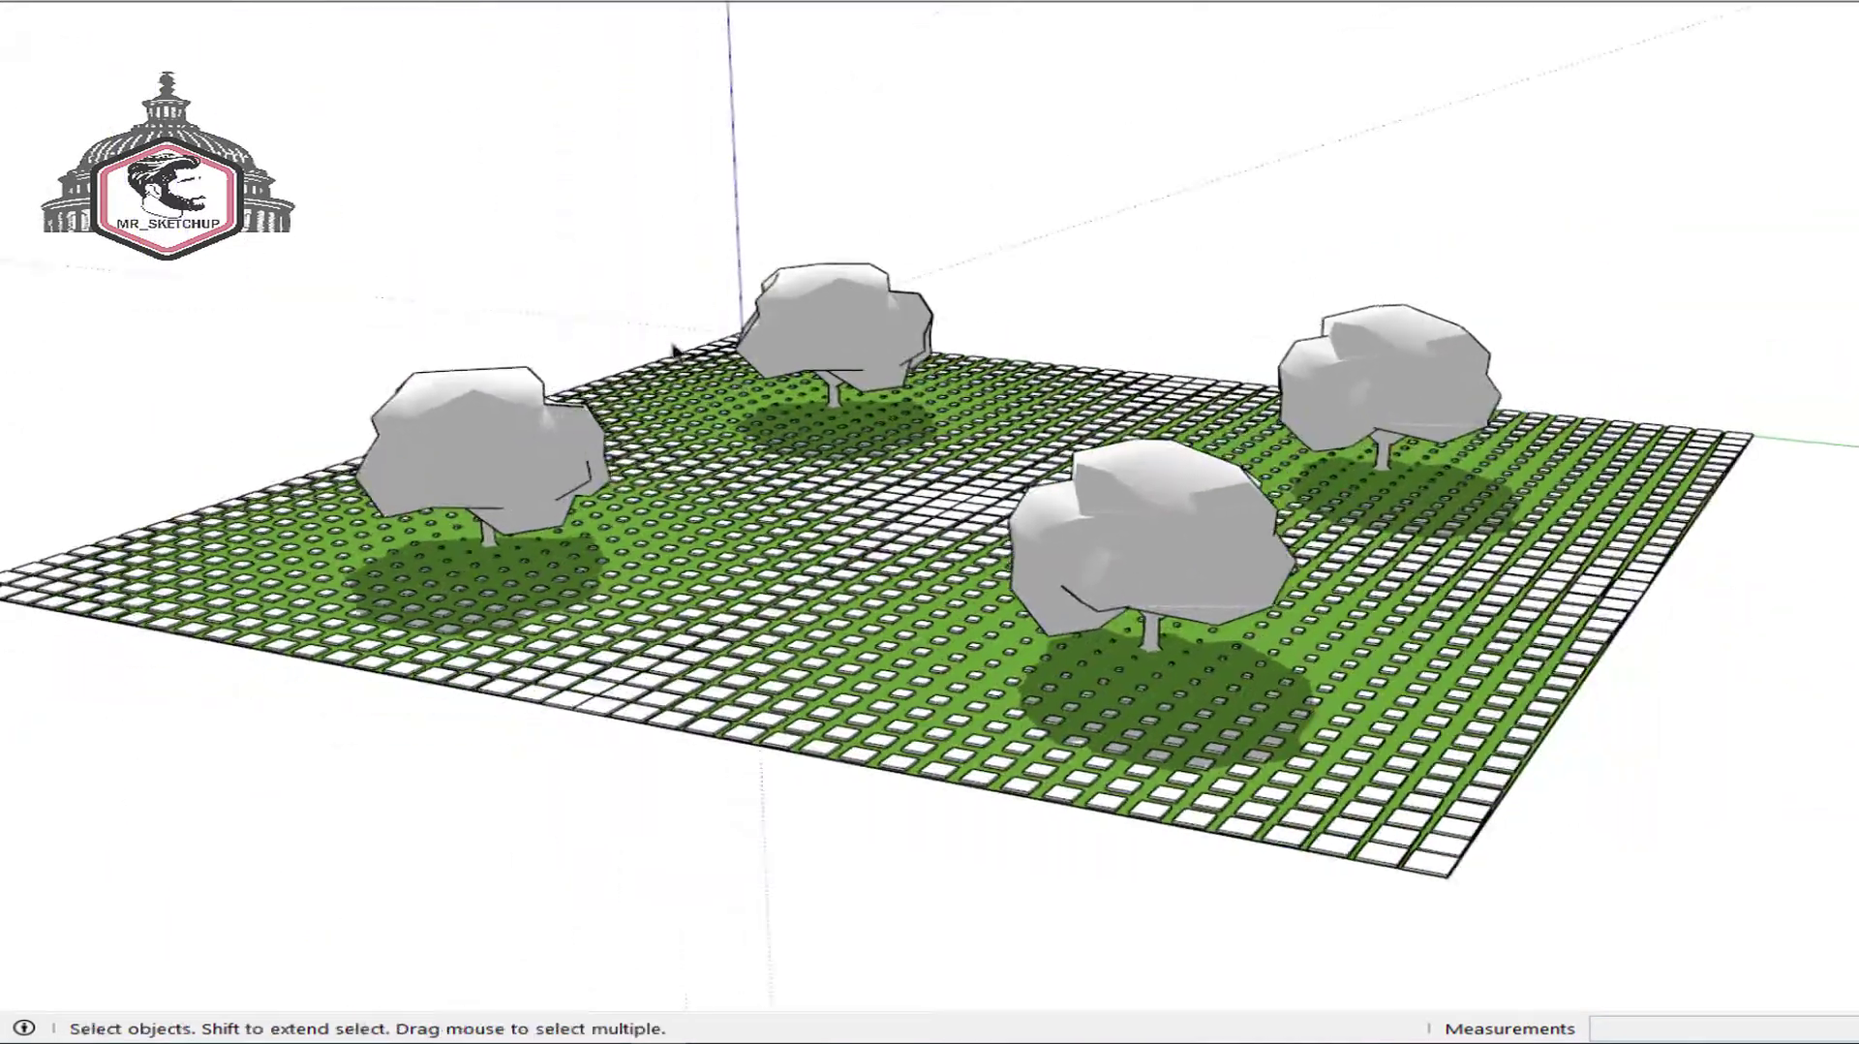
scroll(843, 602, "up", 4)
mouse_move(840, 600)
middle_mouse_down()
mouse_move(733, 496)
mouse_move(1121, 469)
mouse_move(1652, 485)
mouse_move(1837, 574)
mouse_move(942, 481)
mouse_move(1365, 572)
mouse_move(1395, 528)
middle_mouse_up()
middle_click_drag(1422, 567, 1195, 576)
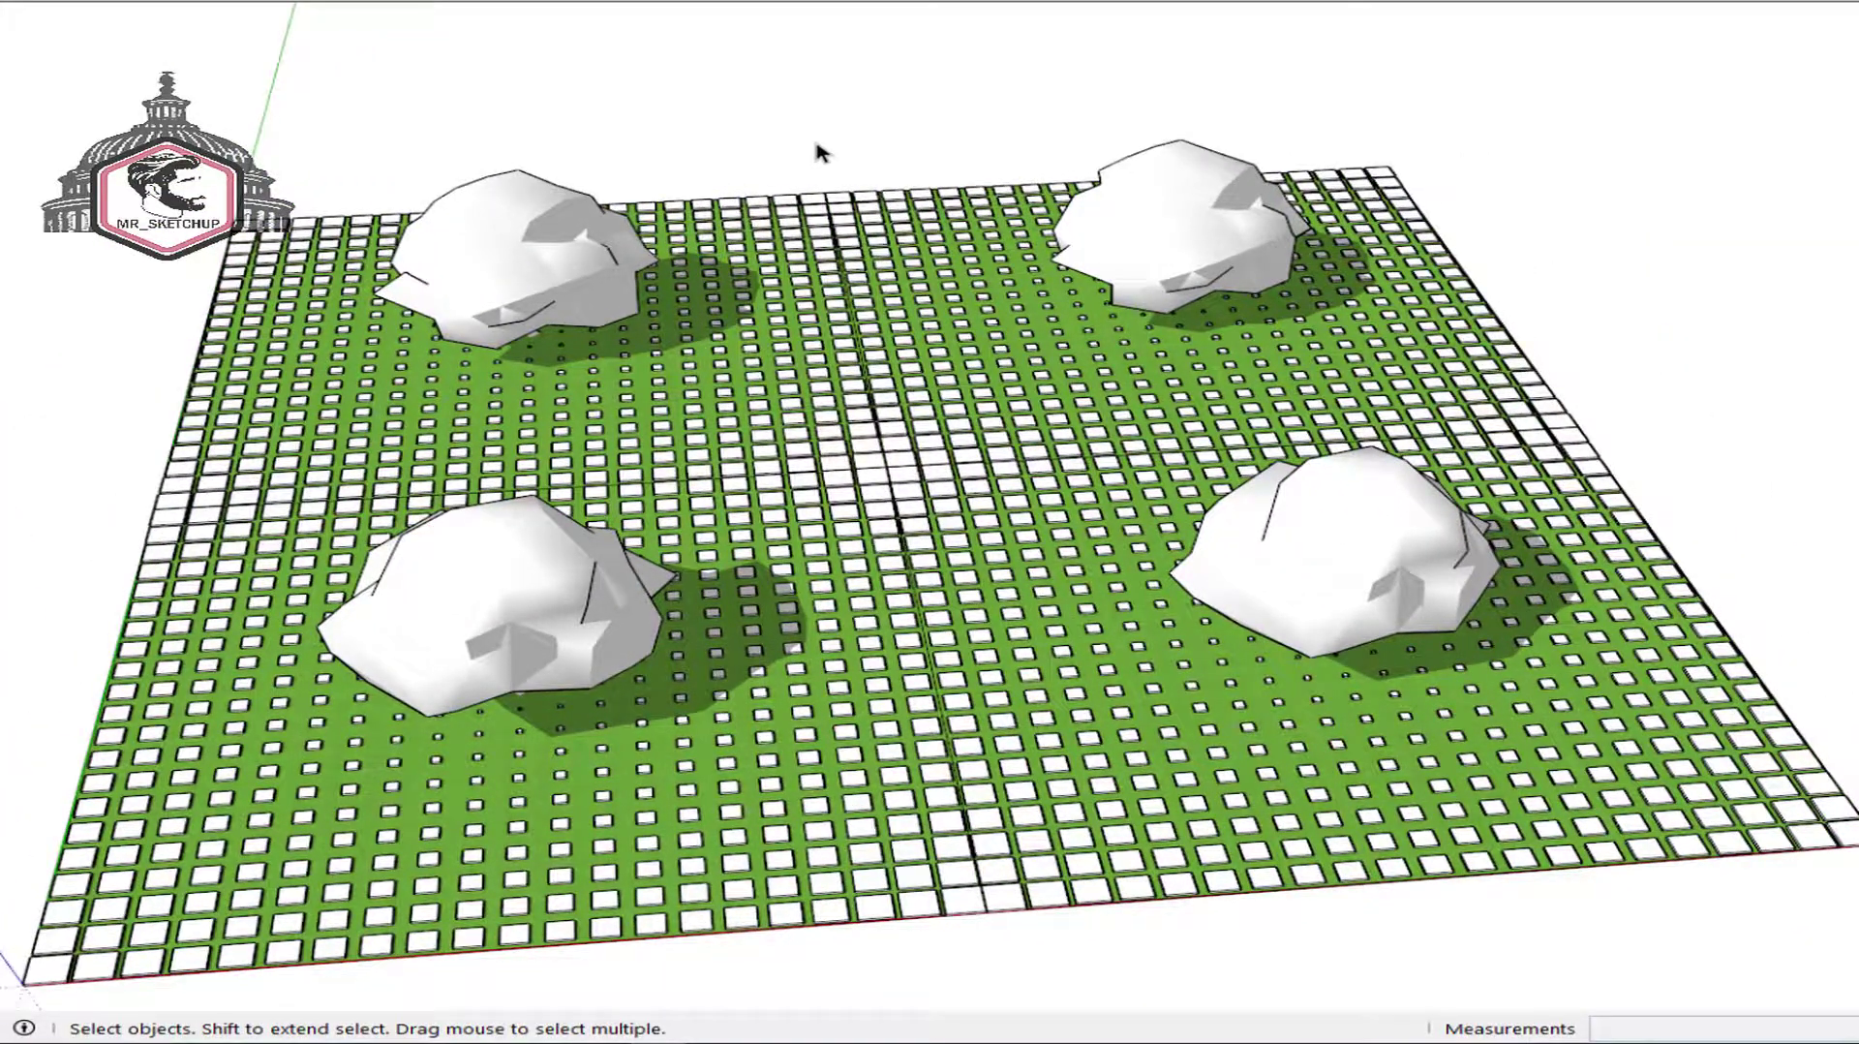